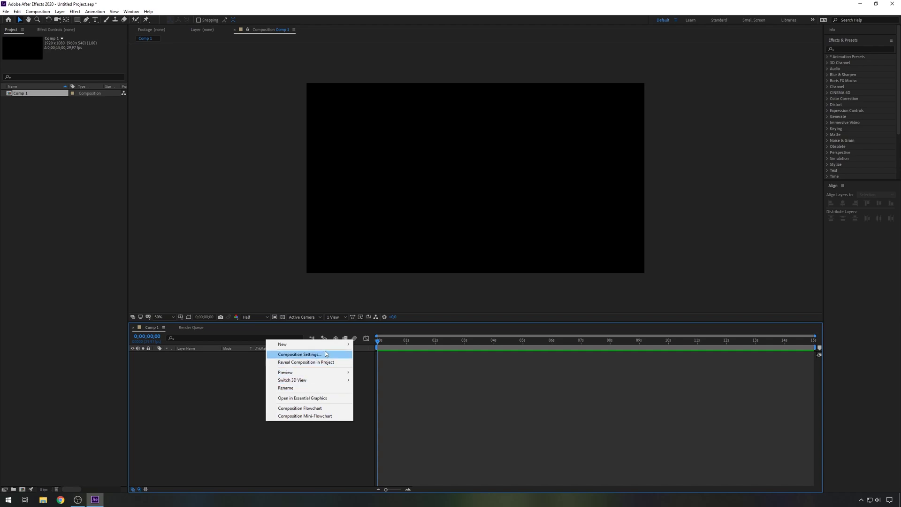
Start a new solid named Sky Background, lock its aspect ratio and double its width to 3840 px
mouse_move(331, 344)
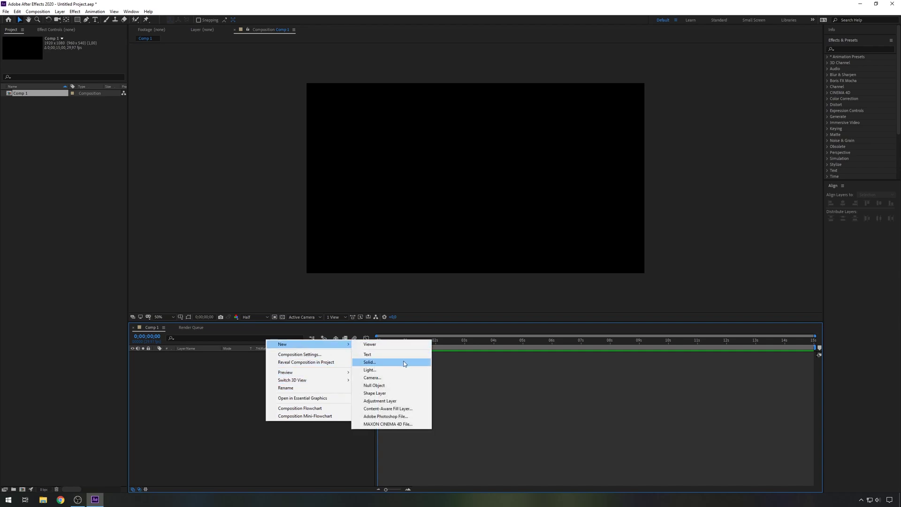
click(406, 362)
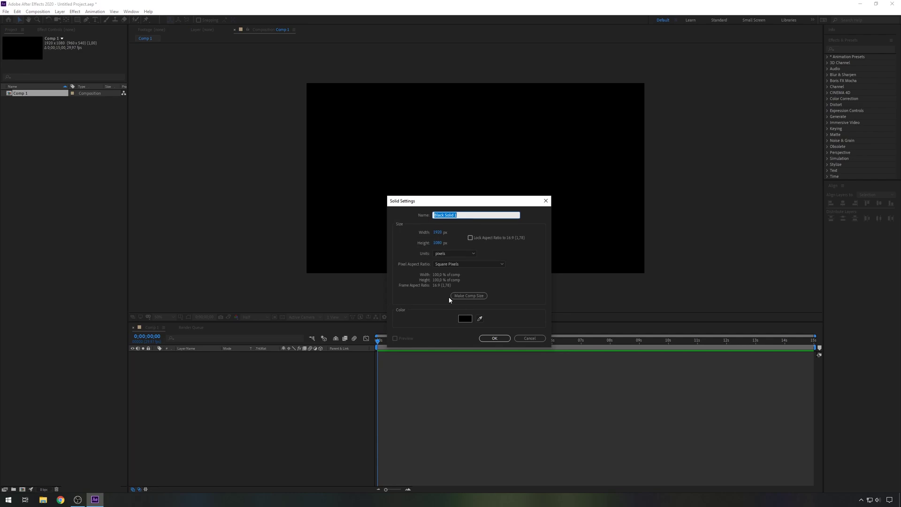
text(Sky Background)
click(471, 239)
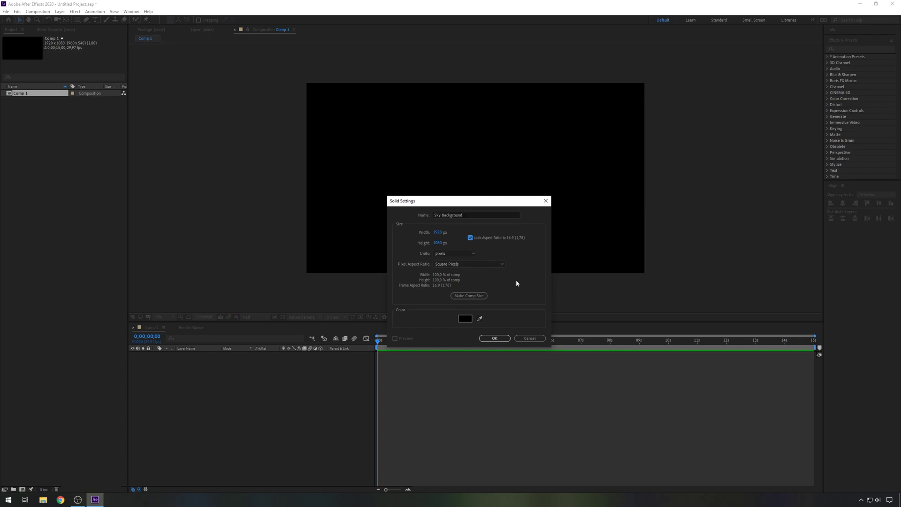
click(441, 235)
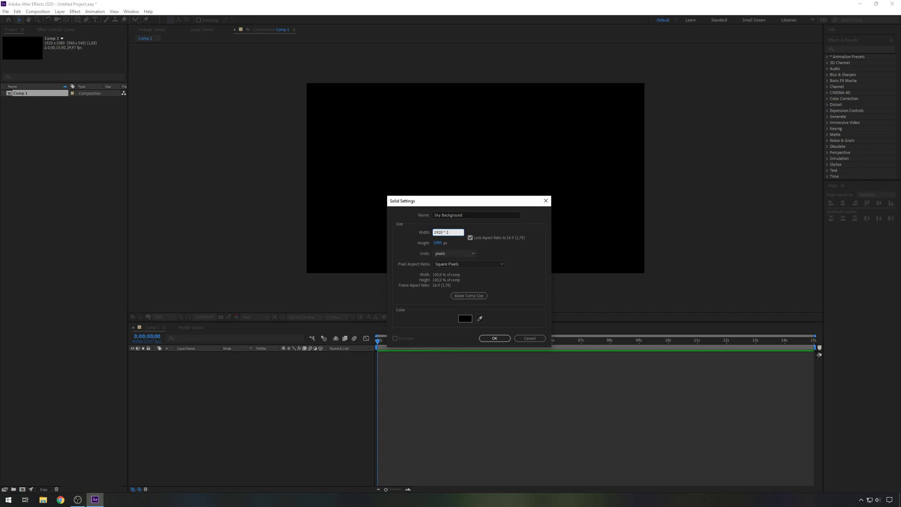
click(475, 214)
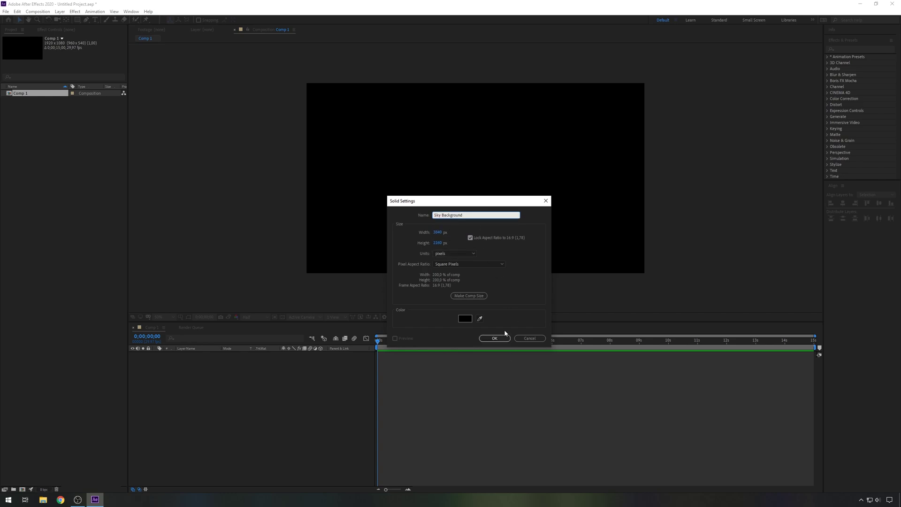
Set the new solid's color to white (FFFFFF) and add it to the composition
click(465, 321)
drag(373, 231, 297, 155)
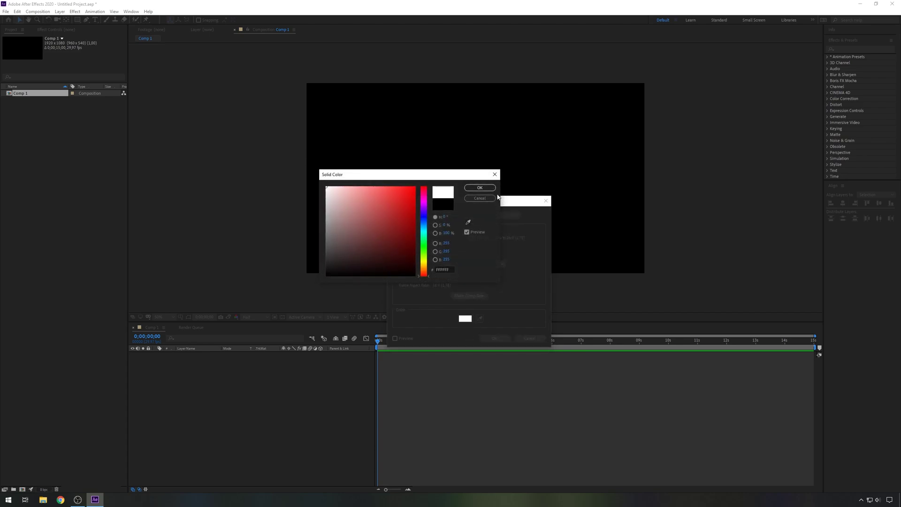
click(480, 187)
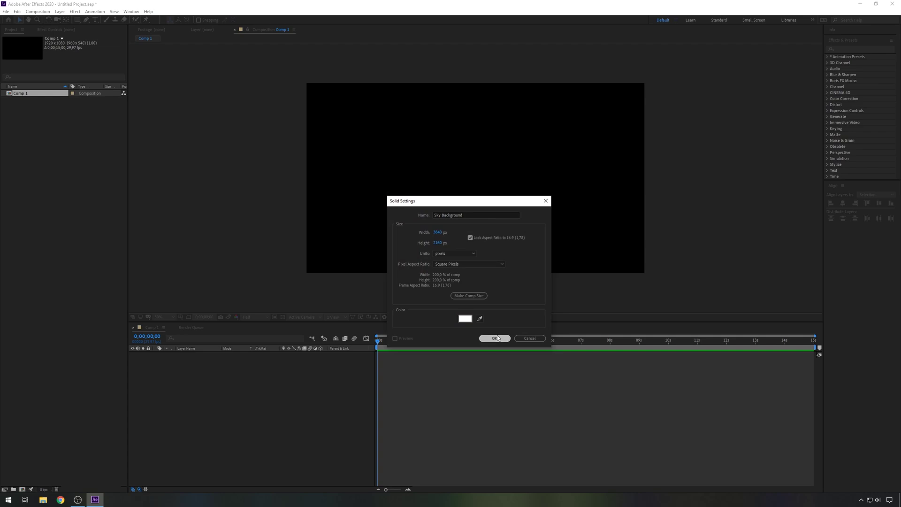
click(495, 339)
click(264, 401)
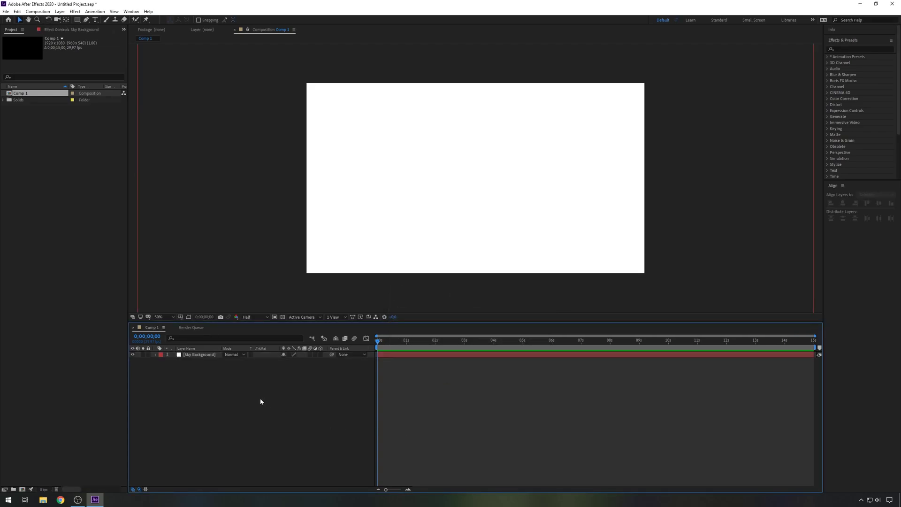
Find the CC Star Burst effect and apply it to the Sky Background layer
click(856, 48)
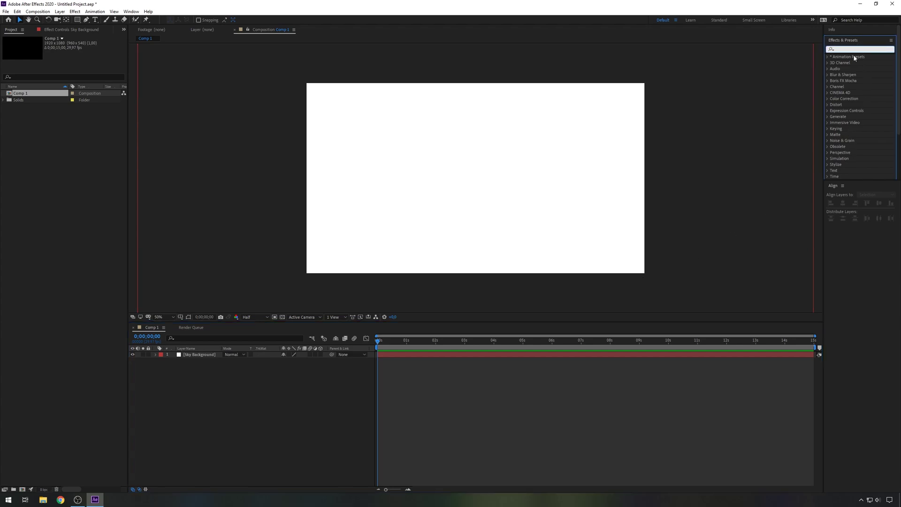
text(cc st)
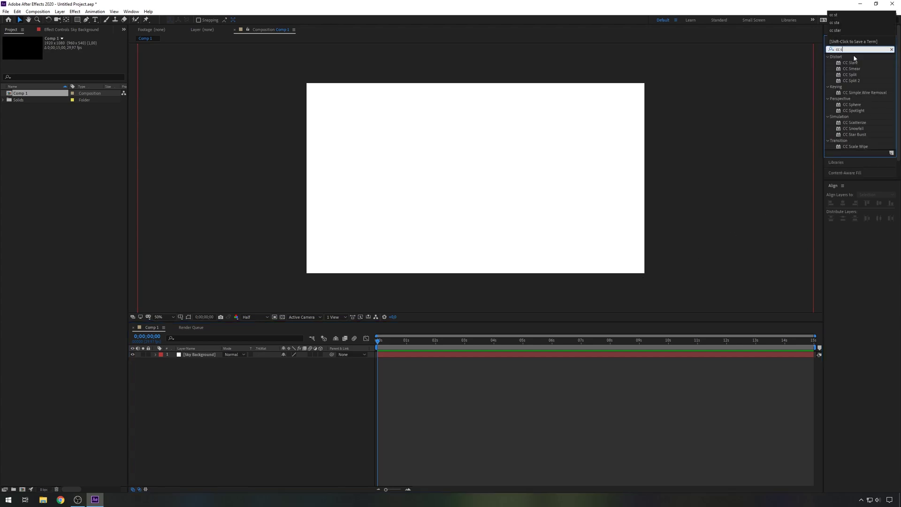
click(854, 62)
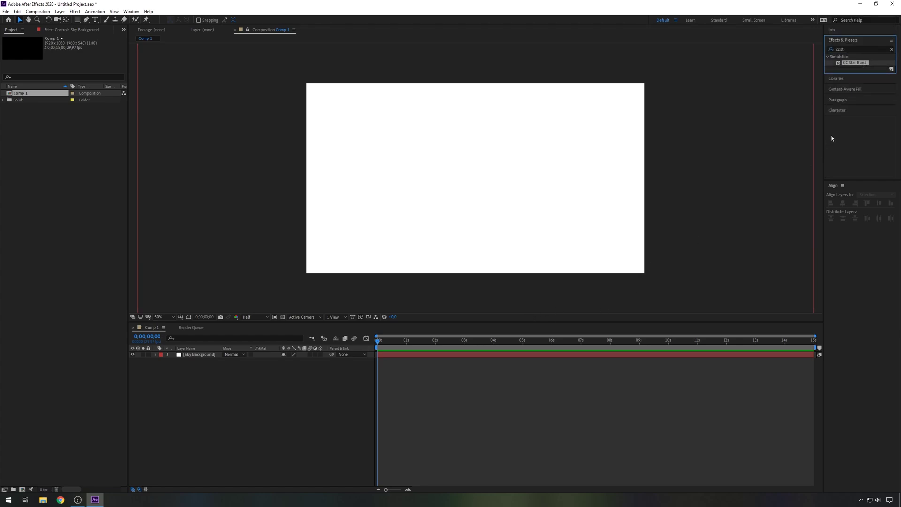
click(67, 30)
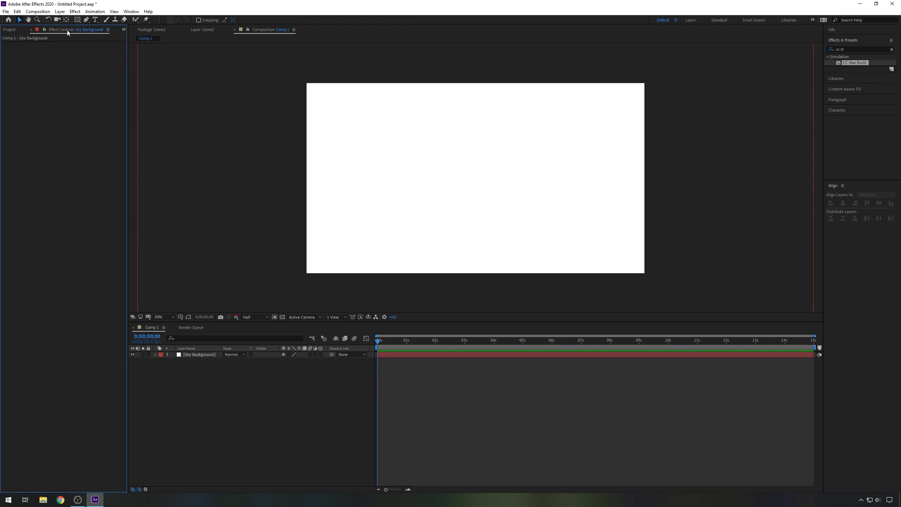
click(197, 355)
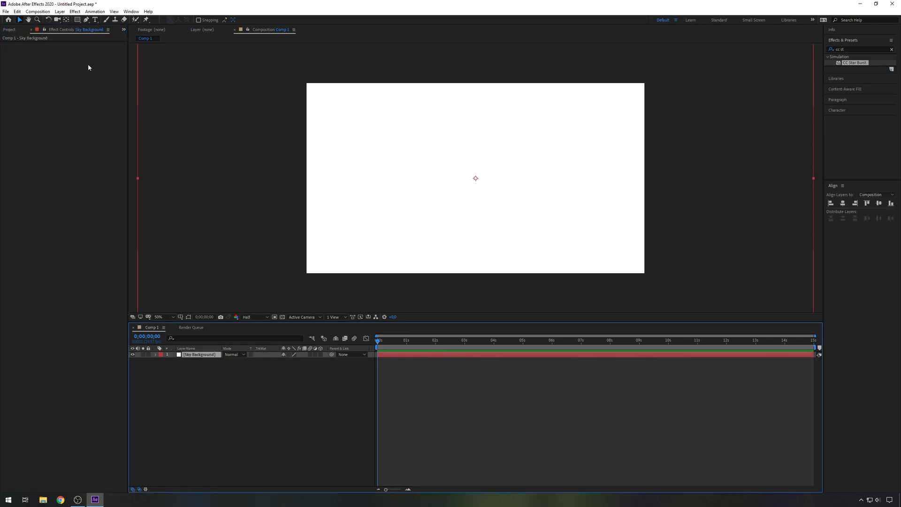
double_click(861, 65)
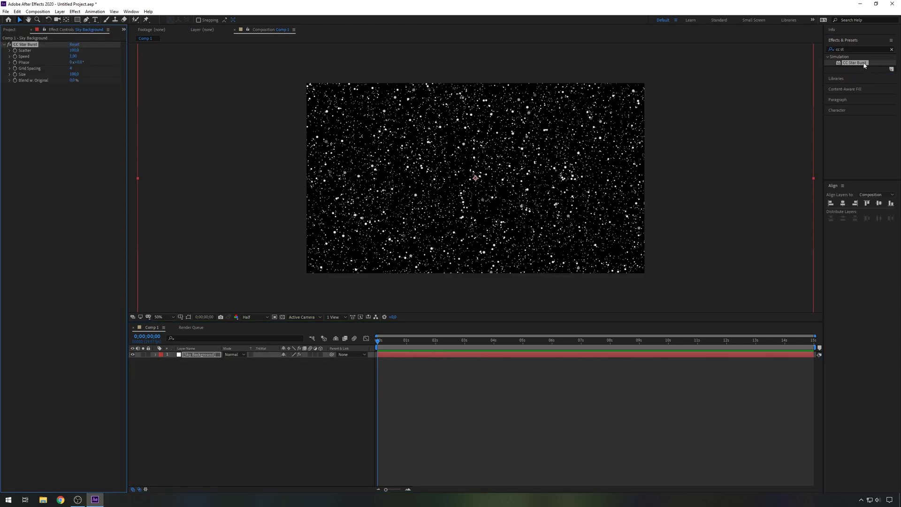
Set the CC Star Burst size to 40 and its speed to 0.01
click(73, 75)
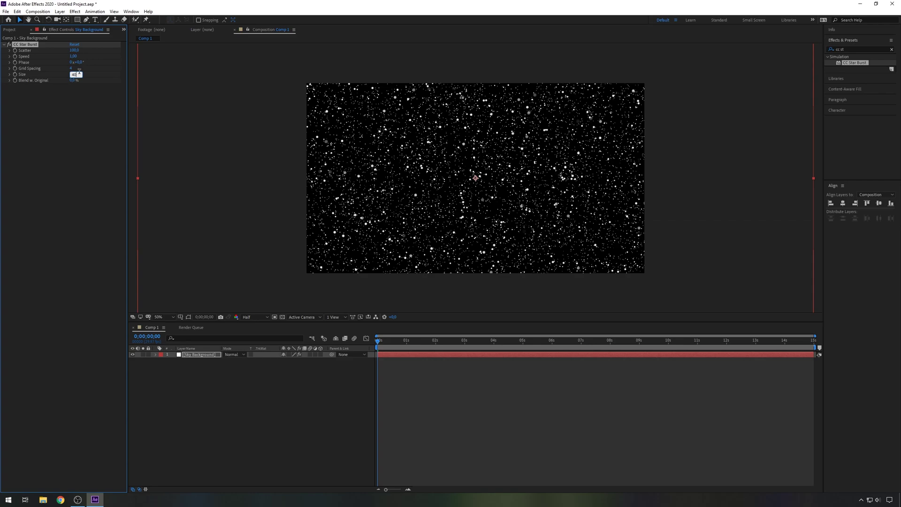
text(40)
click(73, 56)
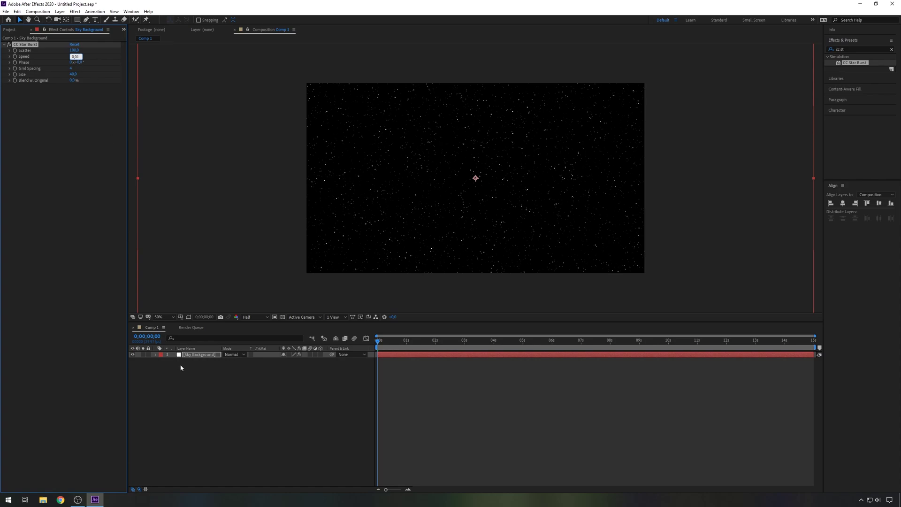
click(230, 415)
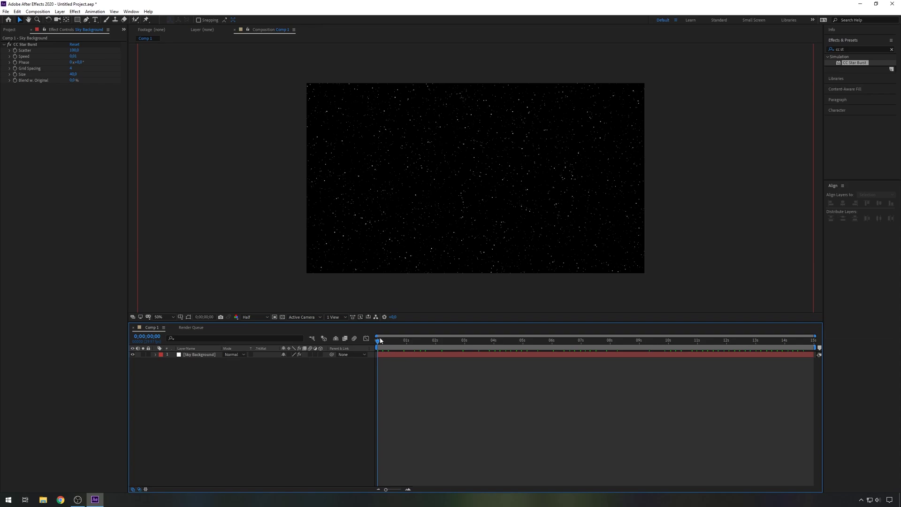
Animate the Sky Background layer's rotation with keyframes from 0° at the first frame to -45° at 0;00;14;29
click(204, 355)
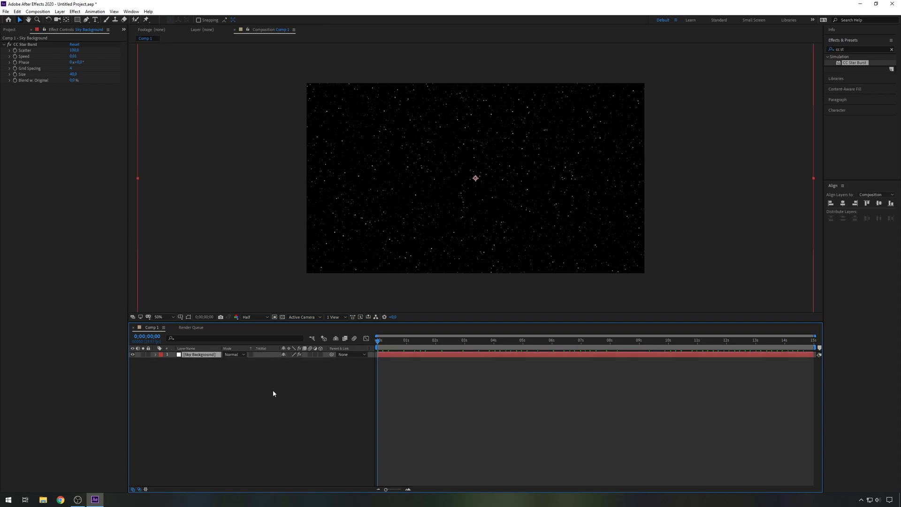
key(r)
click(173, 361)
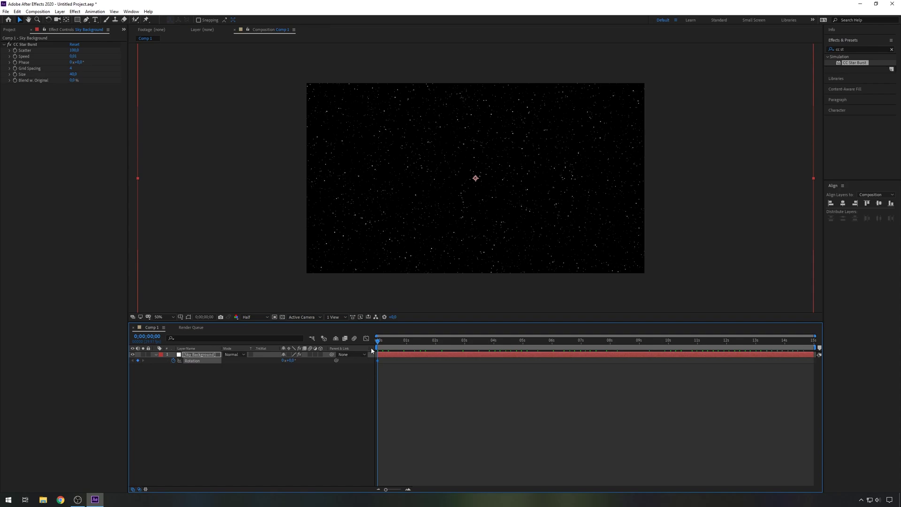
drag(379, 342, 836, 402)
click(291, 360)
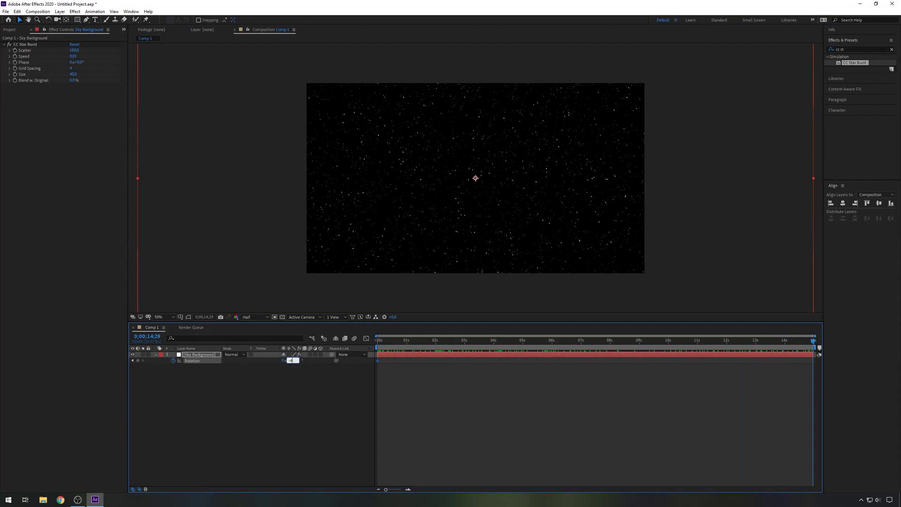
text(-45)
key(Return)
click(235, 437)
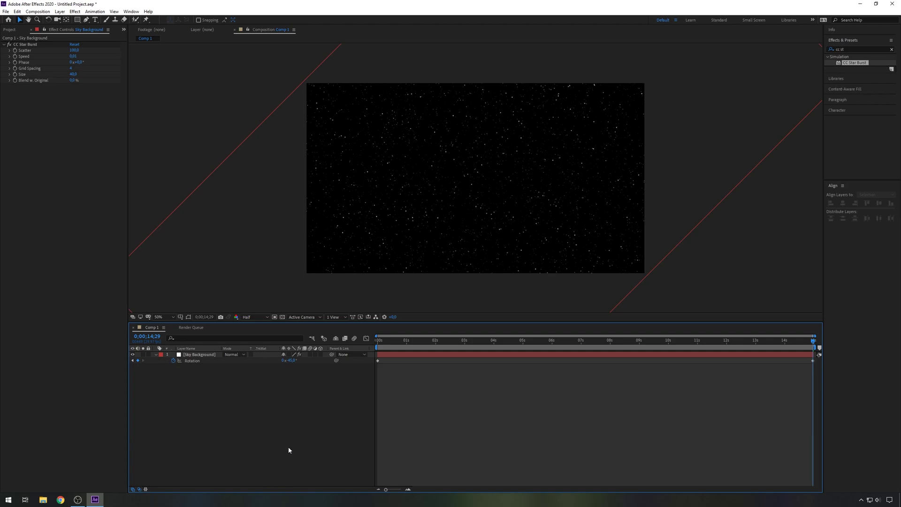
Create a black (000000) solid named Sky at composition size and place it beneath the Sky Background layer
right_click(247, 425)
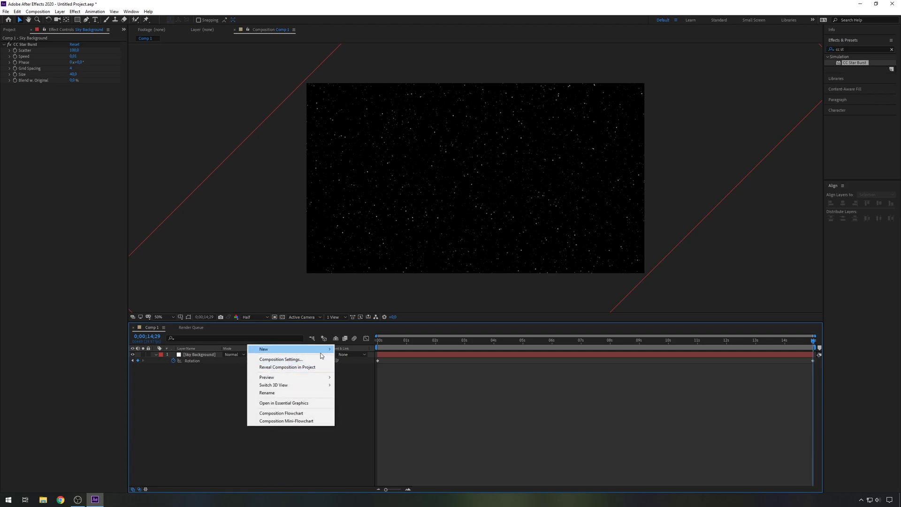
mouse_move(300, 349)
click(385, 369)
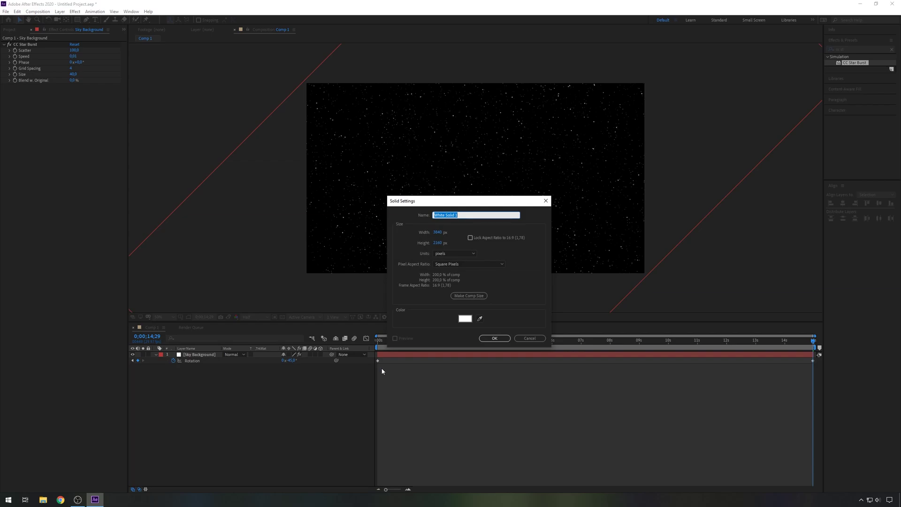
text(Sky)
click(466, 321)
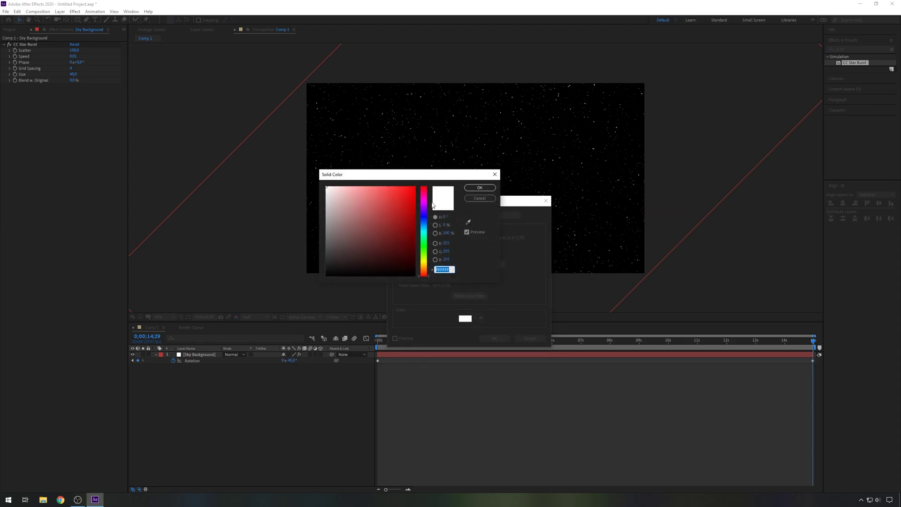
drag(362, 249, 302, 348)
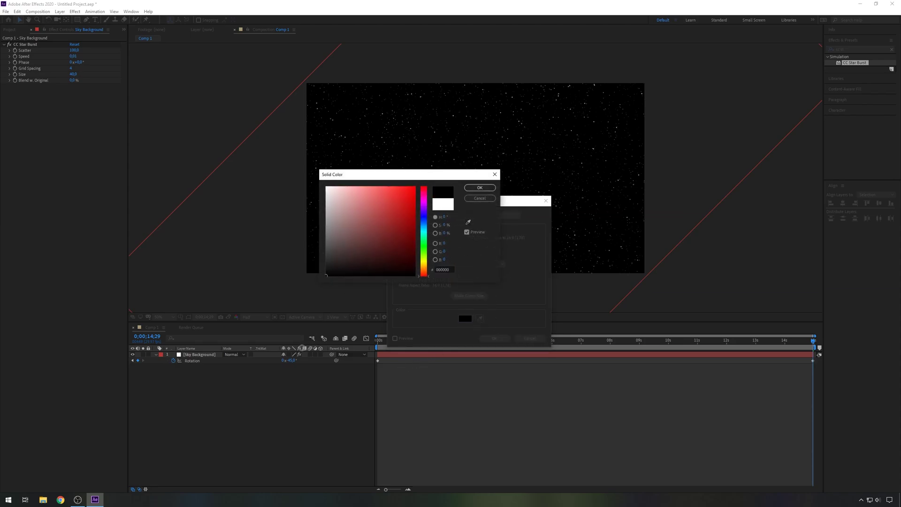
click(479, 187)
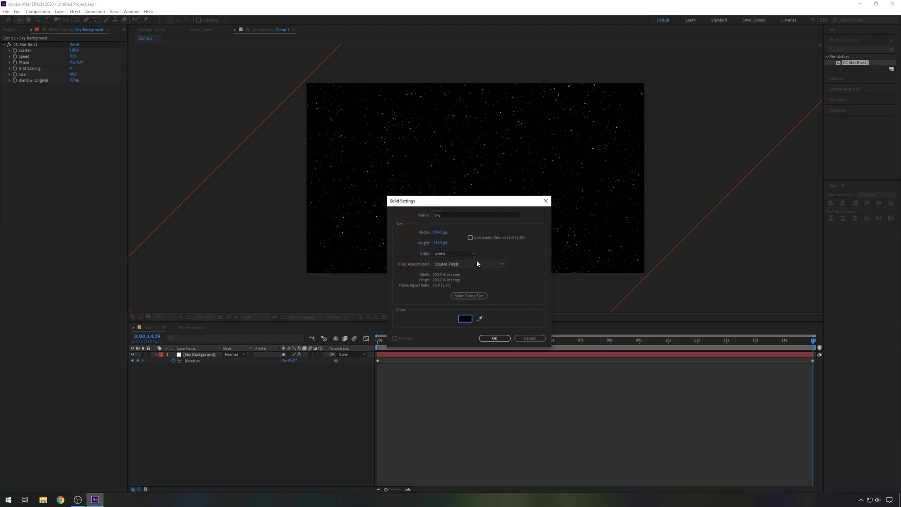
click(475, 296)
click(494, 337)
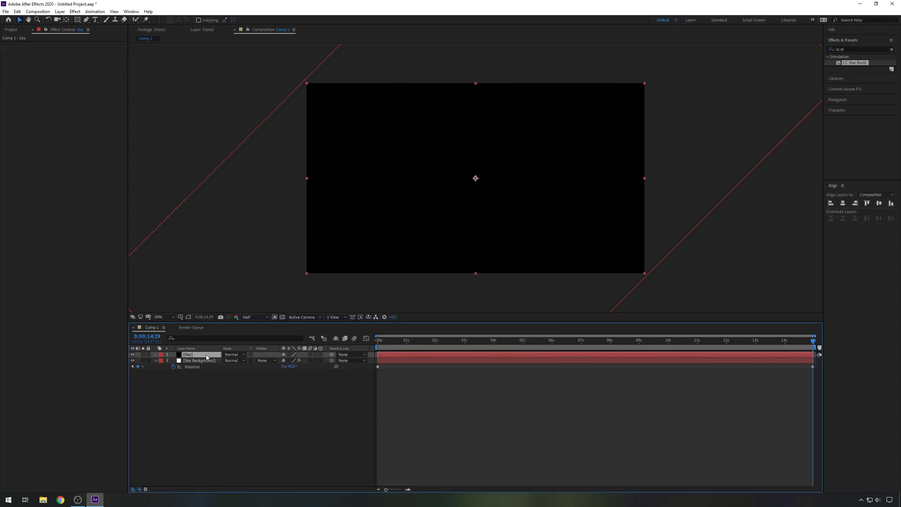
drag(207, 357, 208, 381)
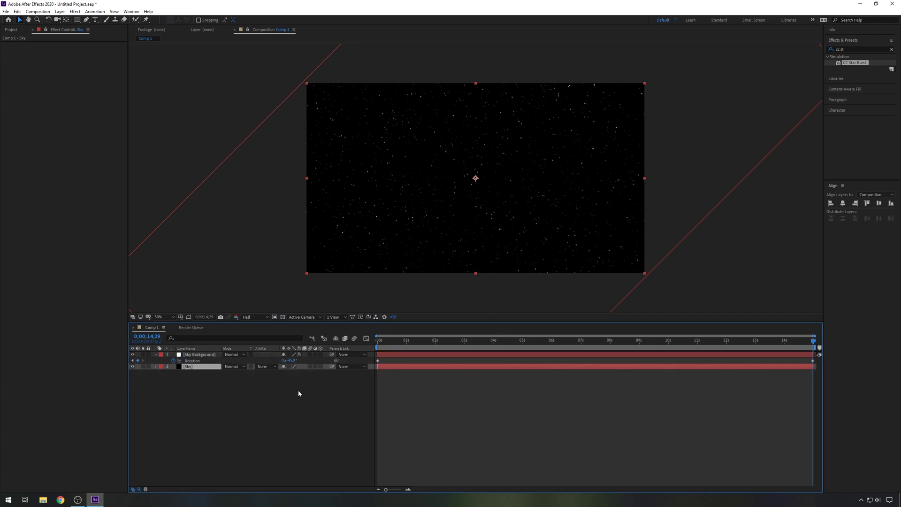
Find the Gradient Ramp effect and apply it to the Sky layer
click(865, 49)
key(BackSpace)
key(BackSpace)
key(BackSpace)
key(BackSpace)
key(BackSpace)
text(g)
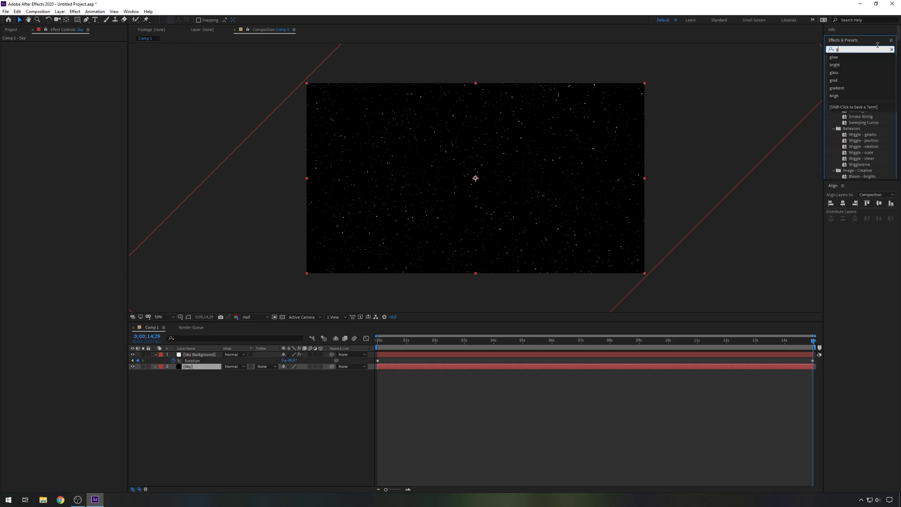
text(radient)
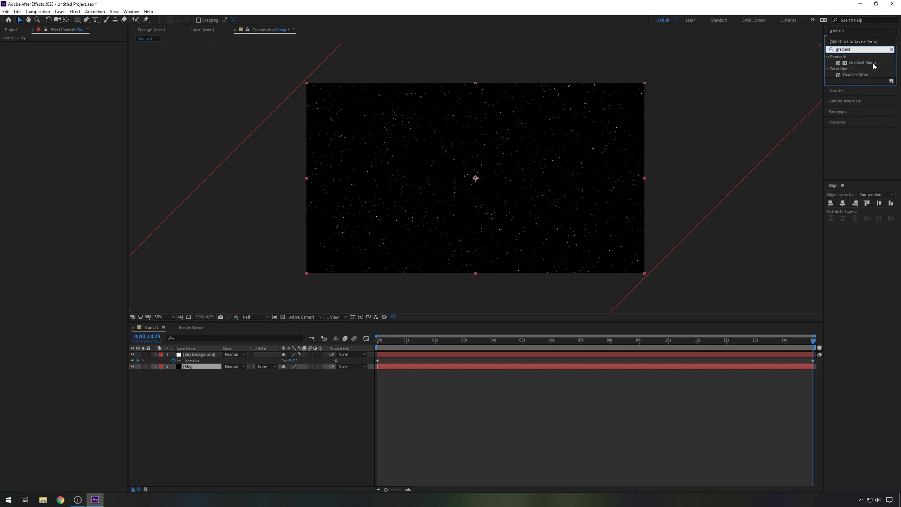
double_click(873, 63)
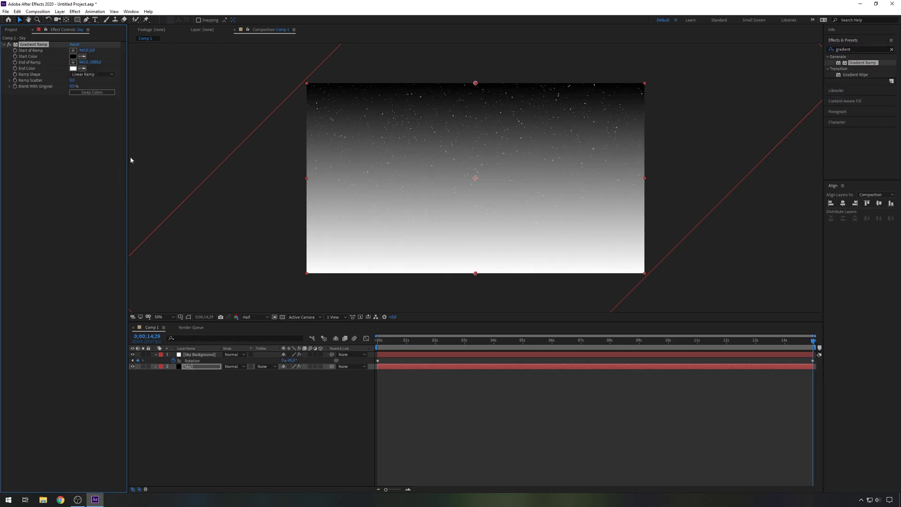
Set the Gradient Ramp's end color to dark purple (190029)
click(72, 68)
click(424, 207)
click(407, 215)
drag(406, 216, 415, 261)
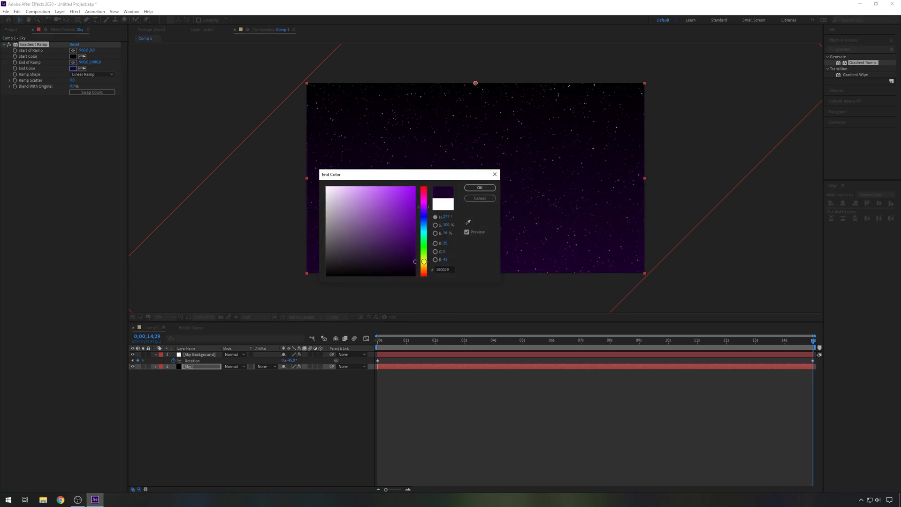
click(479, 189)
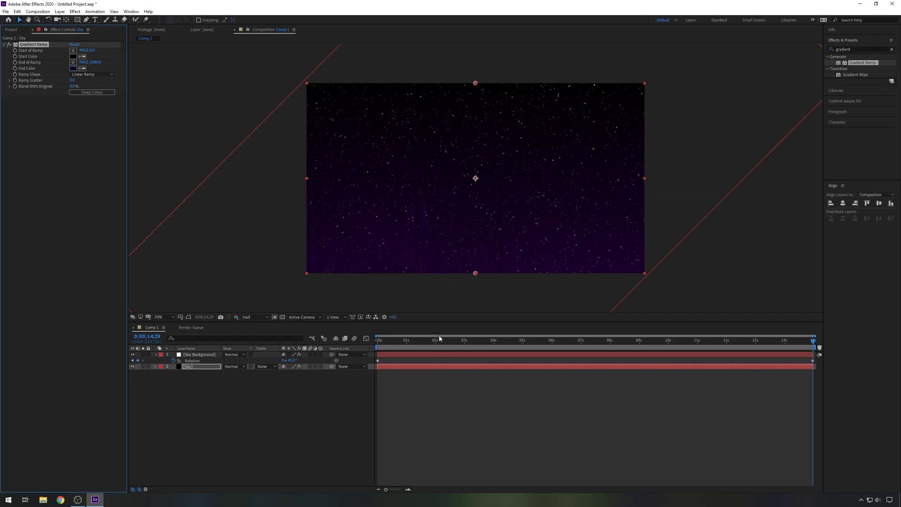
Reduce the Sky Background layer's opacity to 40%
click(203, 354)
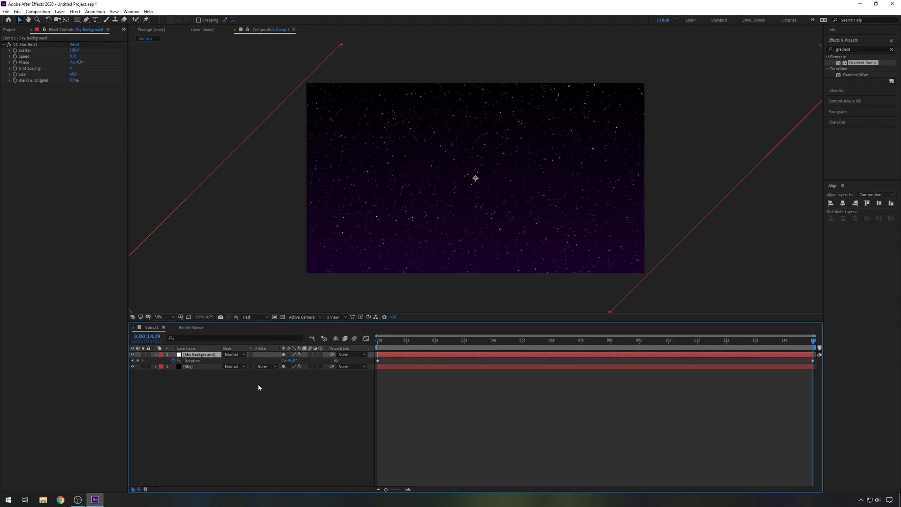
key(t)
click(283, 361)
text(40)
click(281, 438)
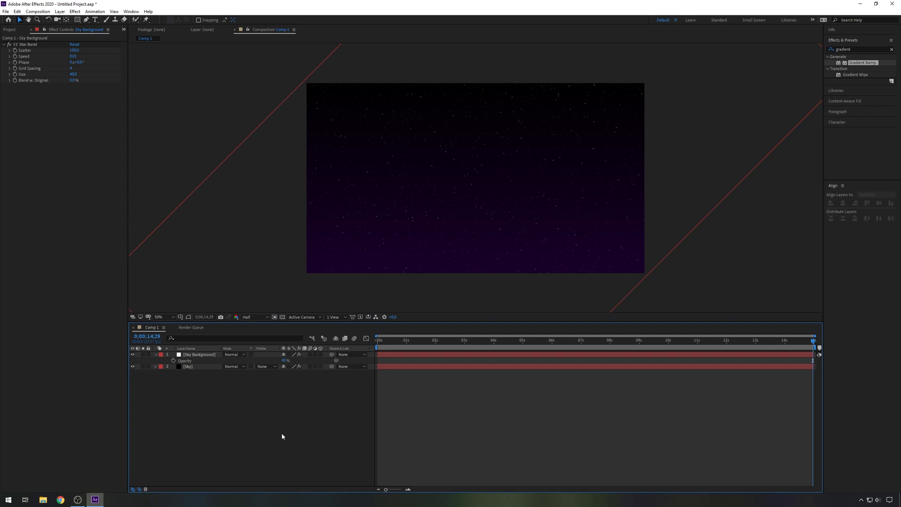
Pre-compose the Sky Background and Sky layers into a composition named Background, and hide the resulting layer
click(218, 357)
shift+click(213, 368)
right_click(213, 368)
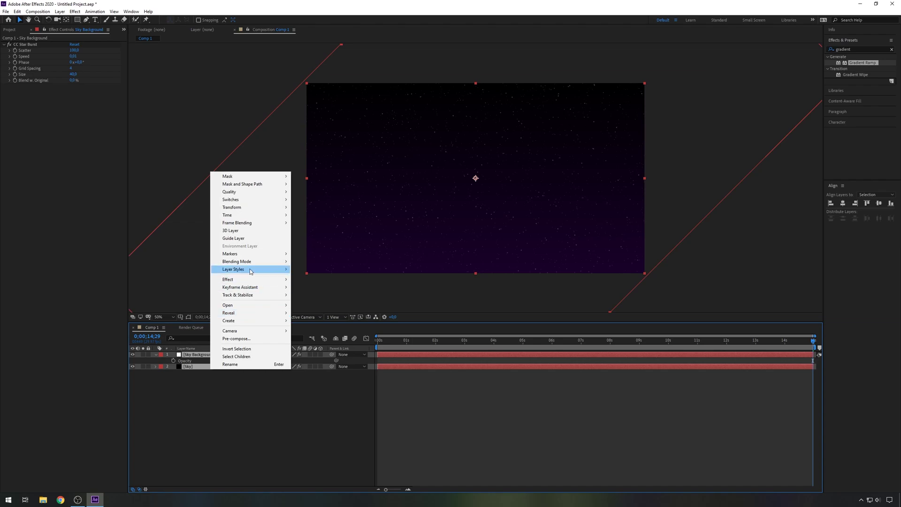
click(248, 339)
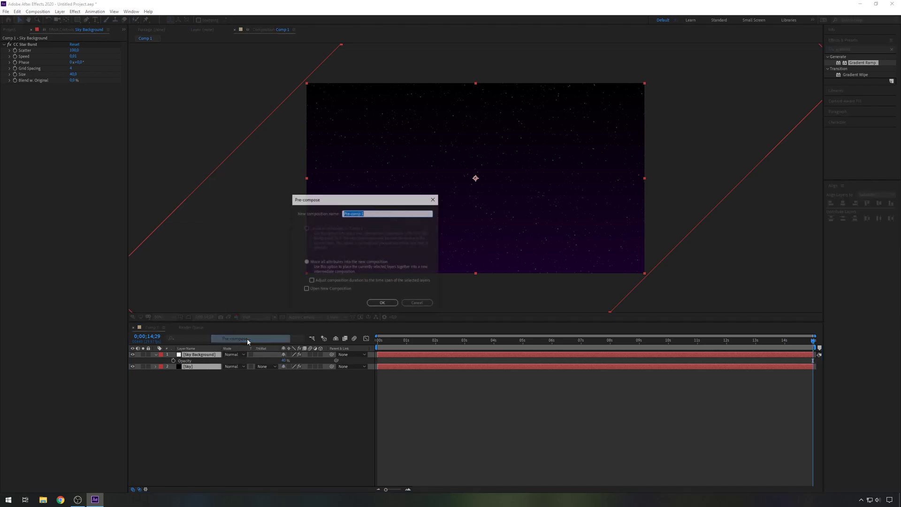
text(Background)
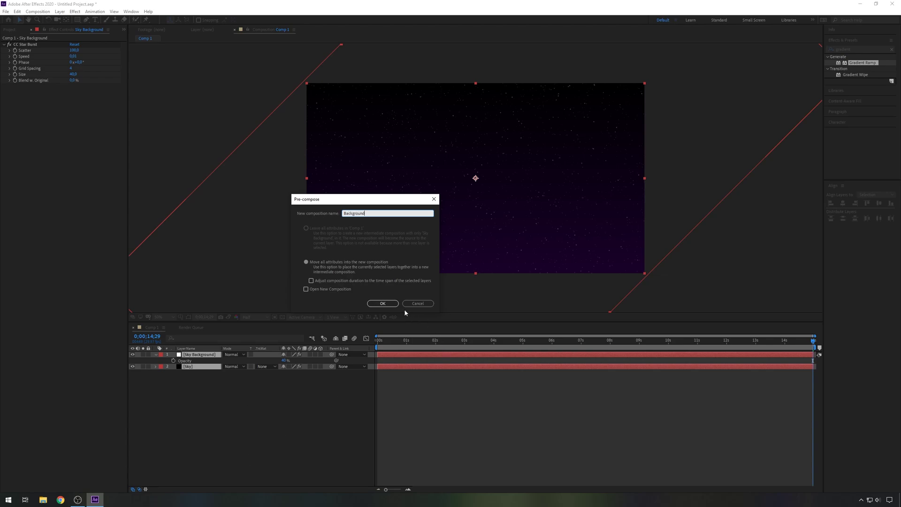
click(383, 304)
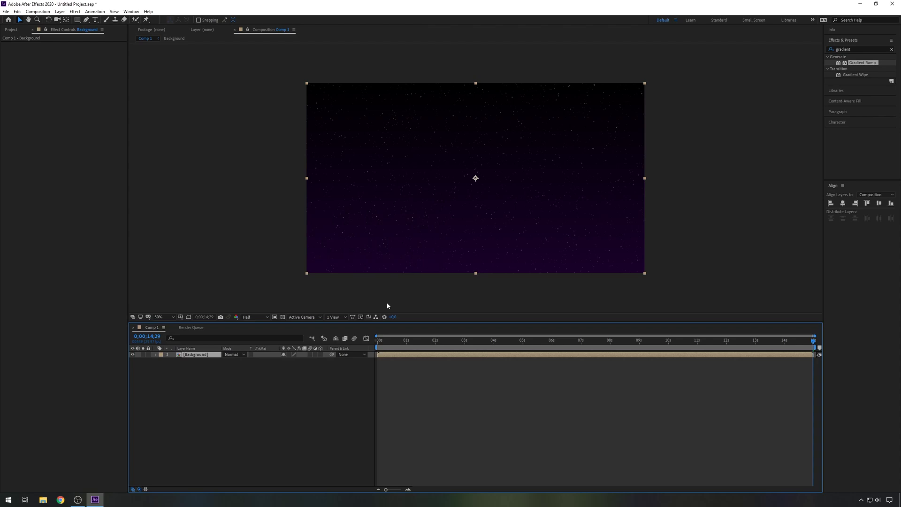
click(132, 355)
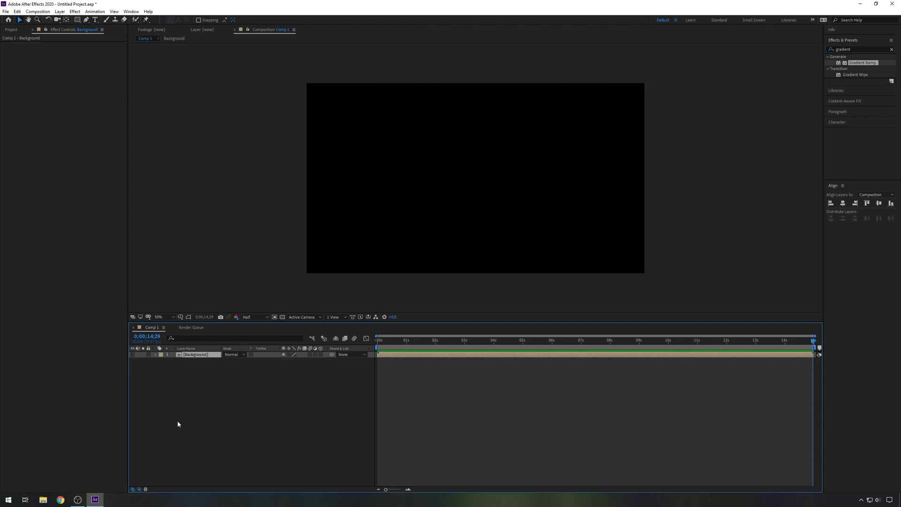
Create a black composition-size solid named Fireworks above the Background layer
right_click(216, 439)
mouse_move(282, 362)
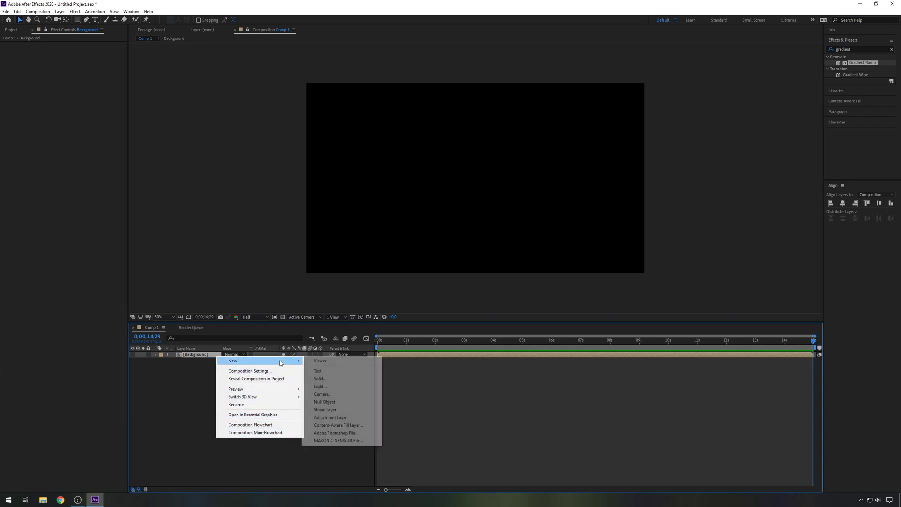
click(329, 379)
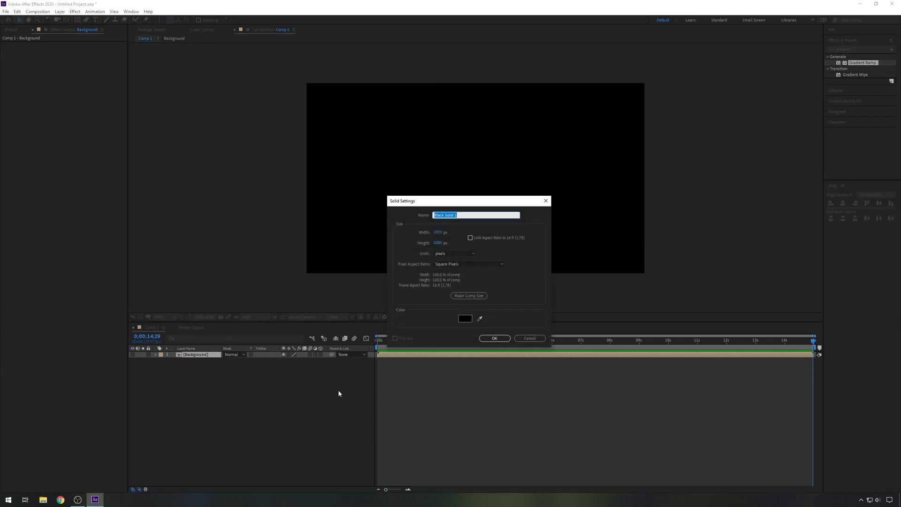
text(Fireworks)
click(495, 340)
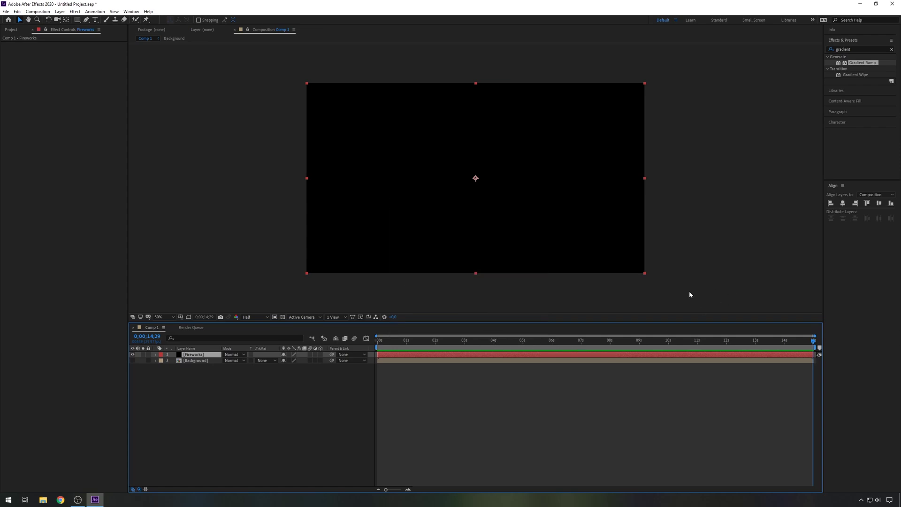
Find the CC Particle Systems II effect, apply it to the Fireworks layer, and preview the particles at 0;00;00;15
click(855, 54)
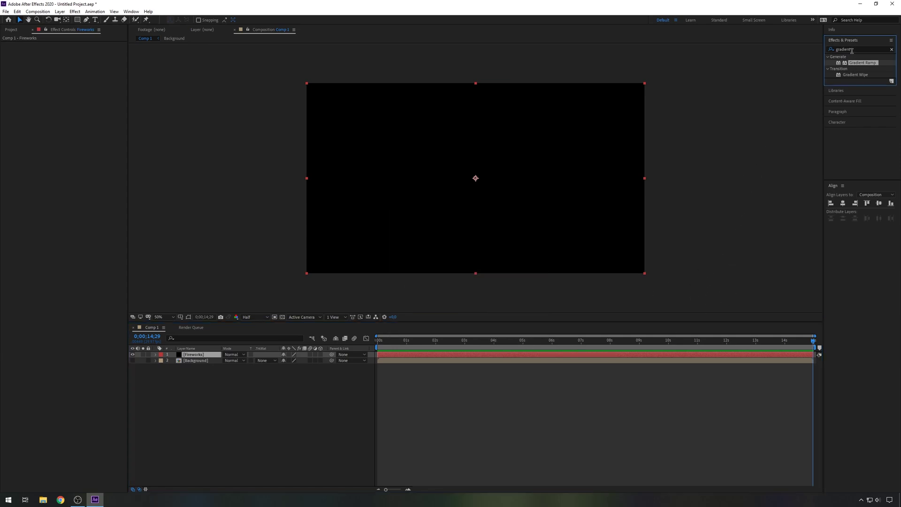
click(862, 48)
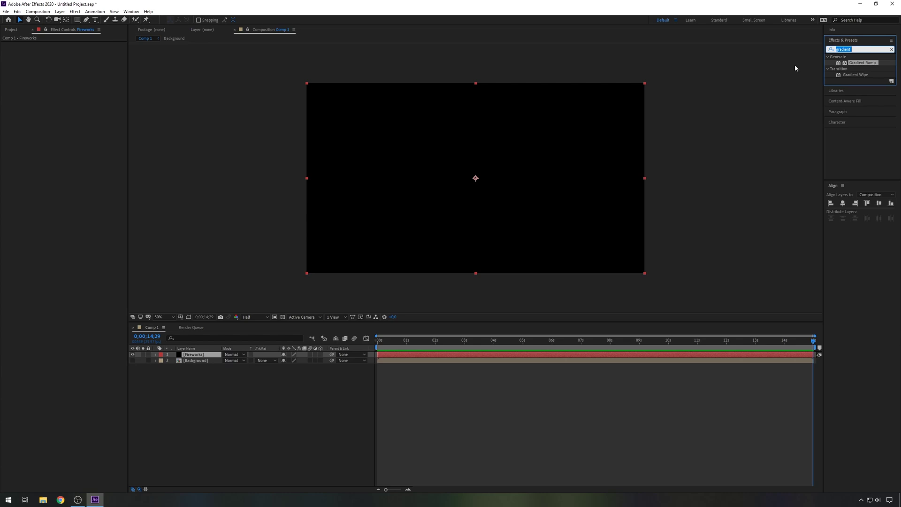
text(cc pa)
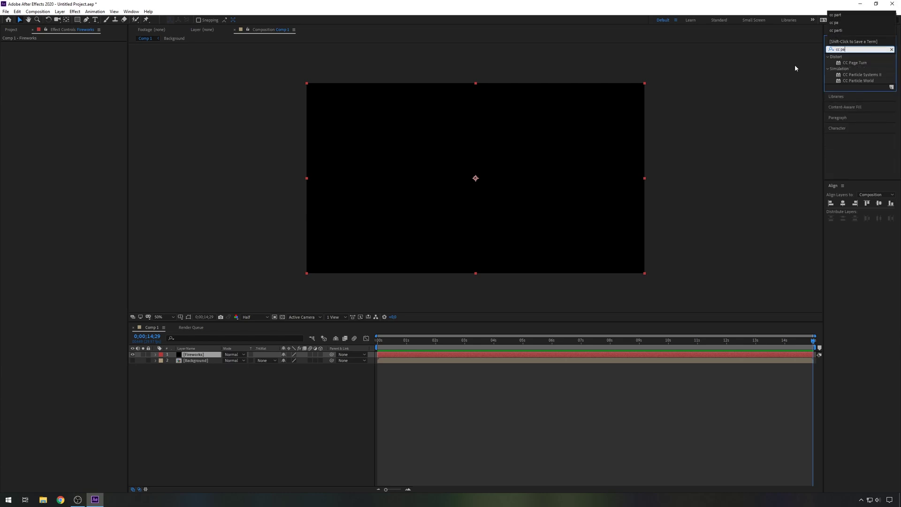
double_click(871, 75)
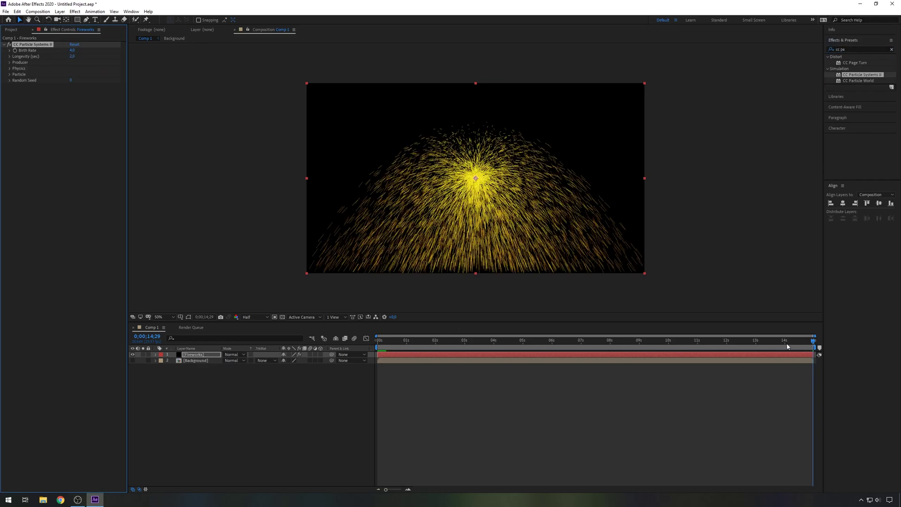
drag(814, 345, 393, 387)
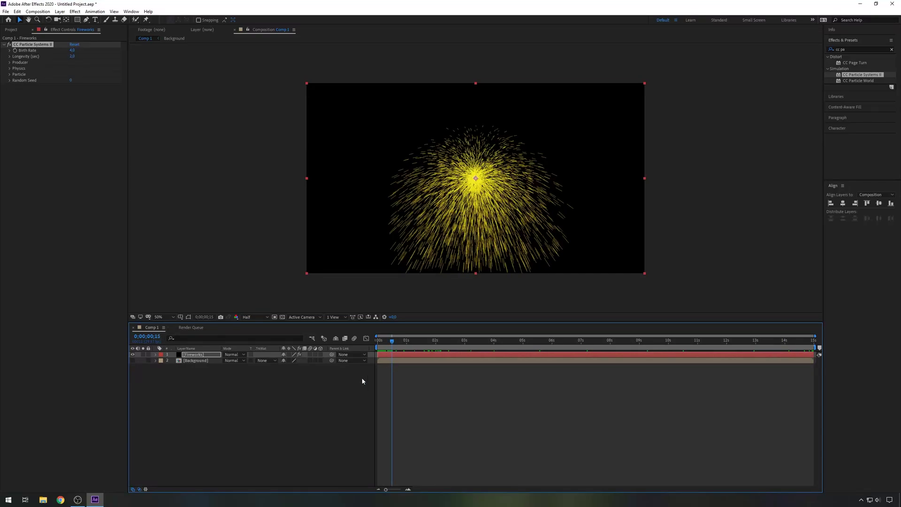
Set the particle system's Birth Rate to 20 and its physics Gravity to 0
click(72, 51)
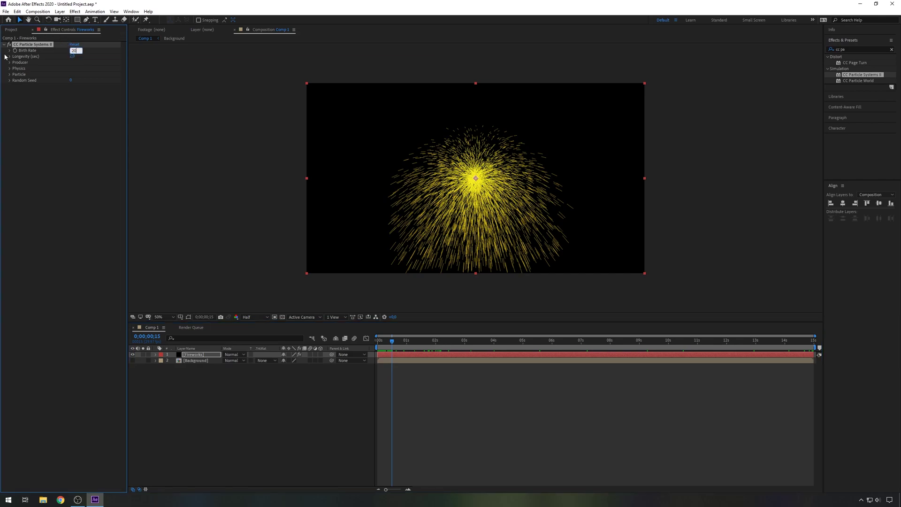
key(Return)
click(9, 69)
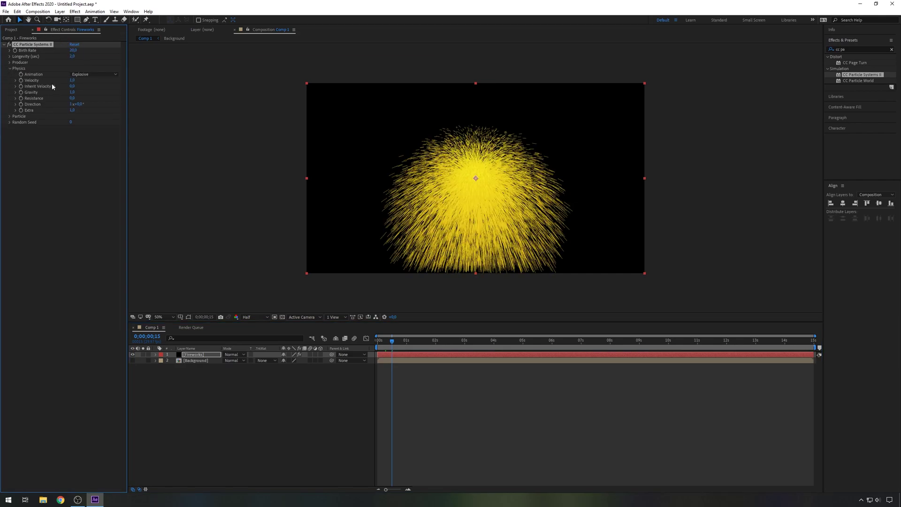
click(73, 92)
text(0)
Keyframe the Birth Rate at the start of the composition and set it to 0 at 0;00;00;02
drag(392, 344, 378, 342)
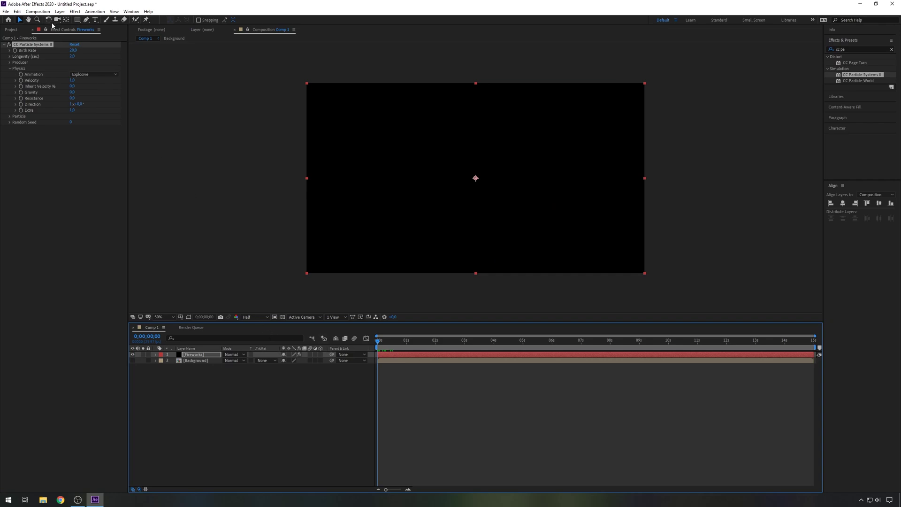
click(15, 53)
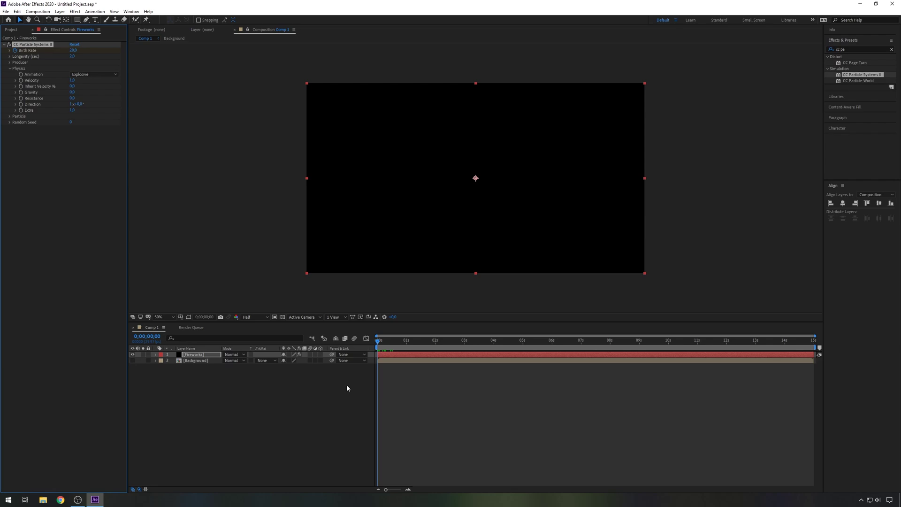
key(Page_Down)
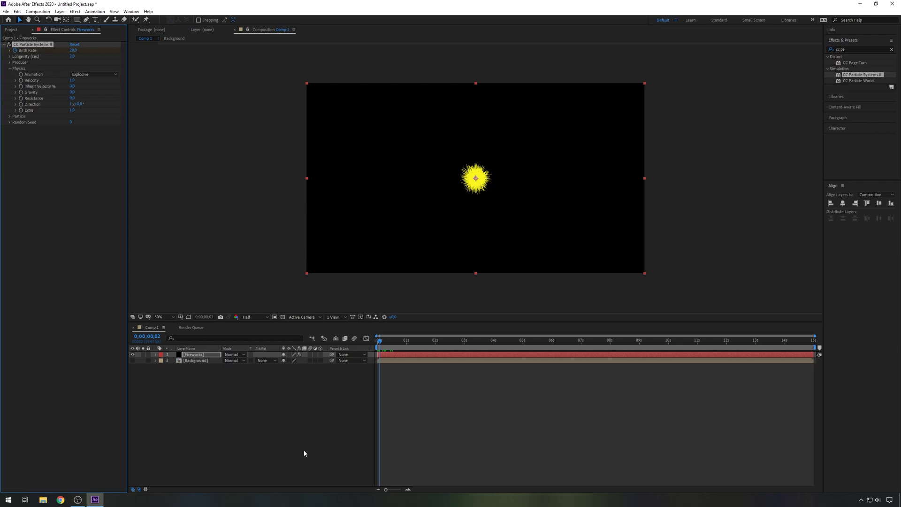
click(75, 51)
Set the particle system's Longevity to 10 seconds, Velocity to 0.5 and Resistance to 15
click(70, 57)
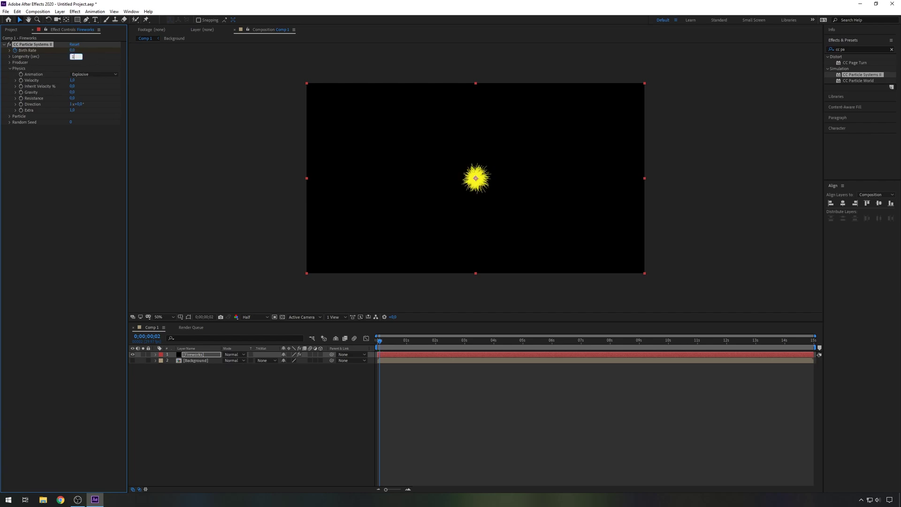
click(83, 81)
click(73, 99)
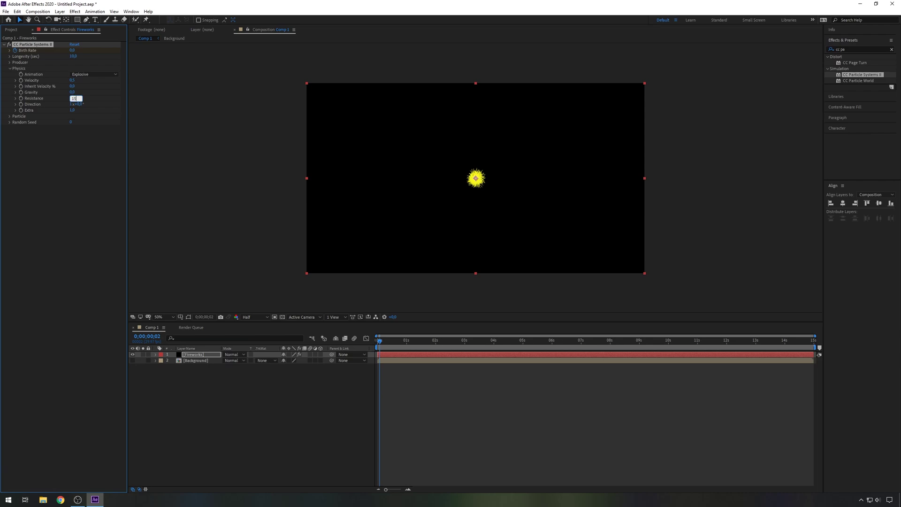
click(287, 463)
Duplicate the Fireworks layer and rename the copy Fireworks Big
click(215, 356)
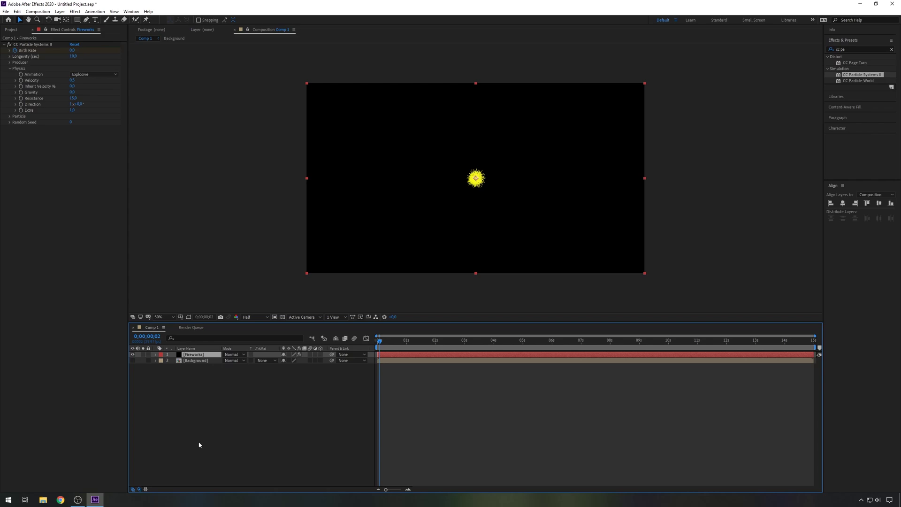
key(ctrl+d)
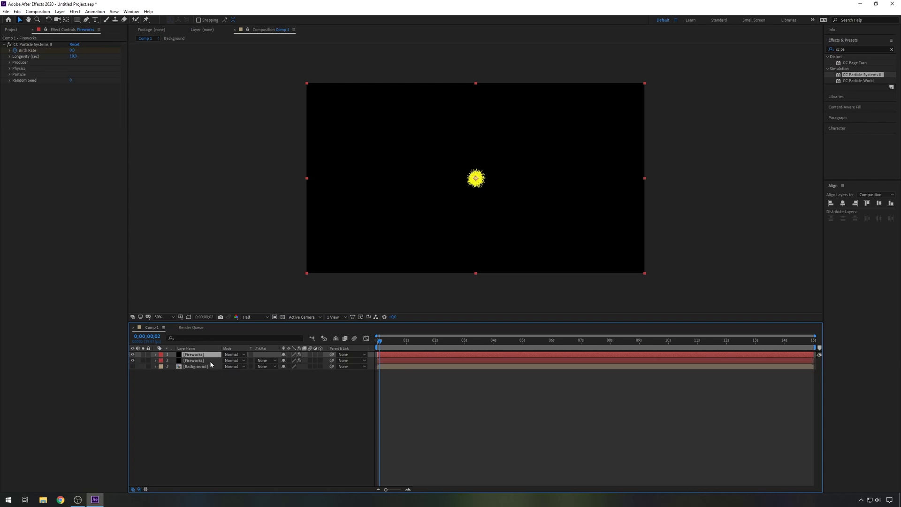
key(Return)
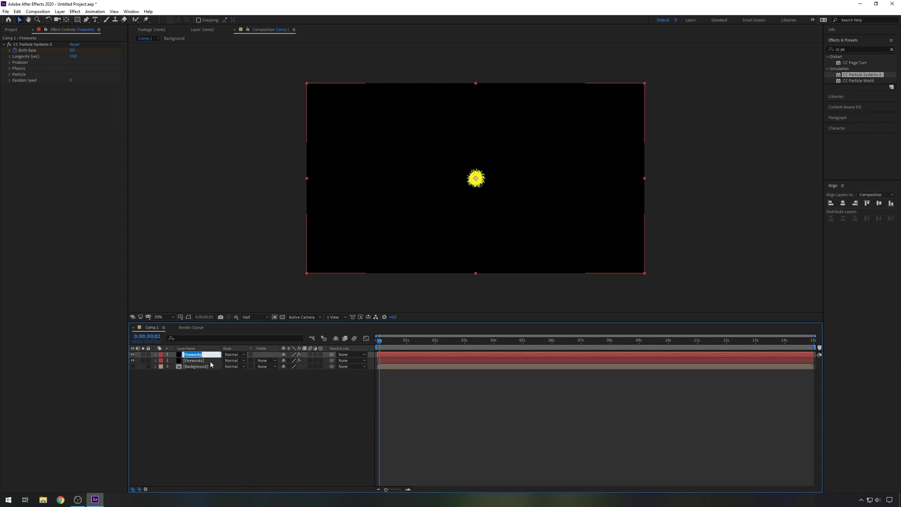
click(209, 354)
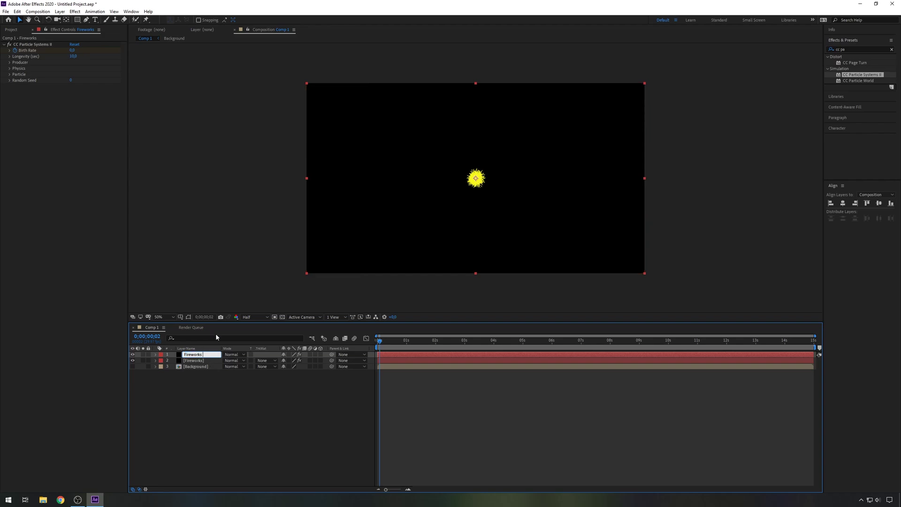
text(Big)
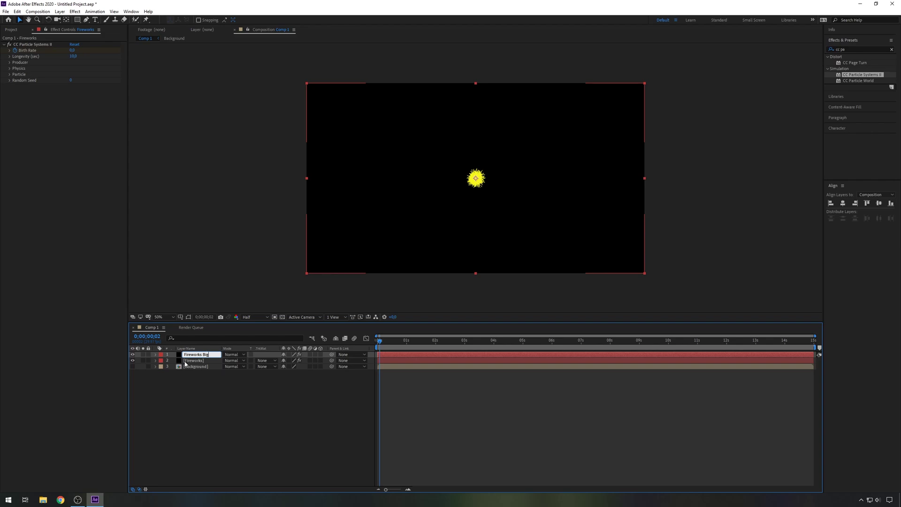
key(Return)
Change the Fireworks Big particle type to Star and reduce the particles' birth and death sizes
click(9, 74)
click(94, 80)
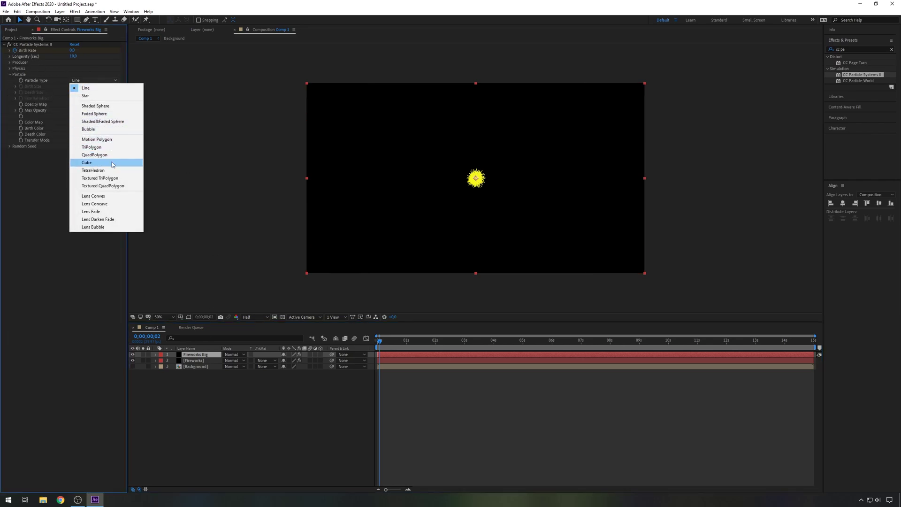
click(107, 95)
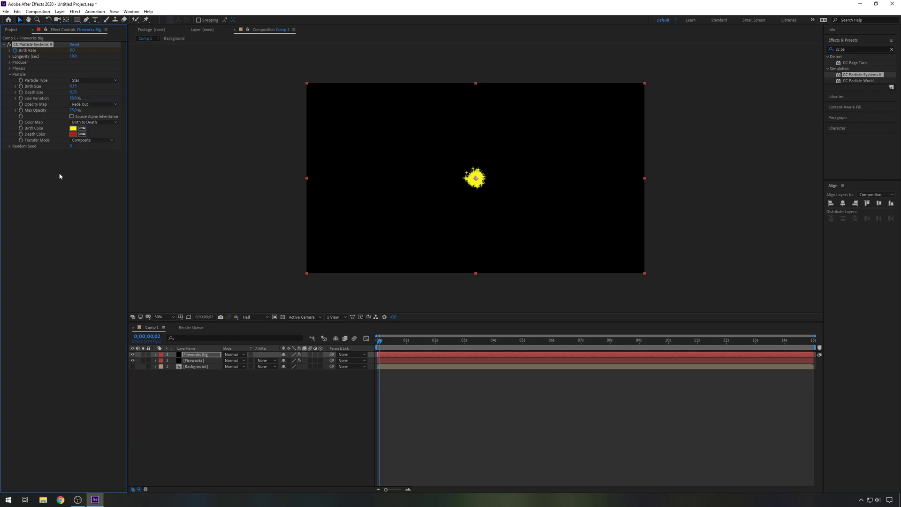
click(73, 87)
text(0)
key(Tab)
text(0)
click(223, 396)
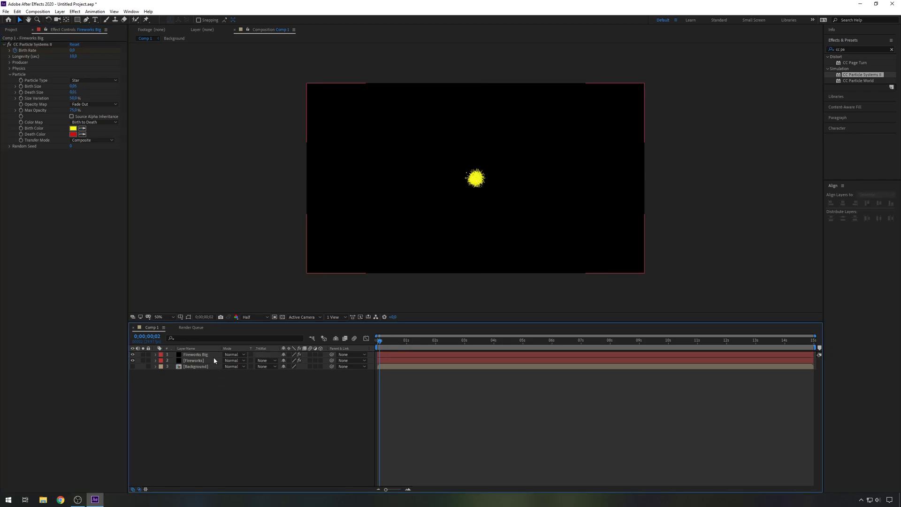
Duplicate the Fireworks Big and Fireworks layers together, keeping both copies at the top of the layer stack
click(213, 355)
shift+click(213, 361)
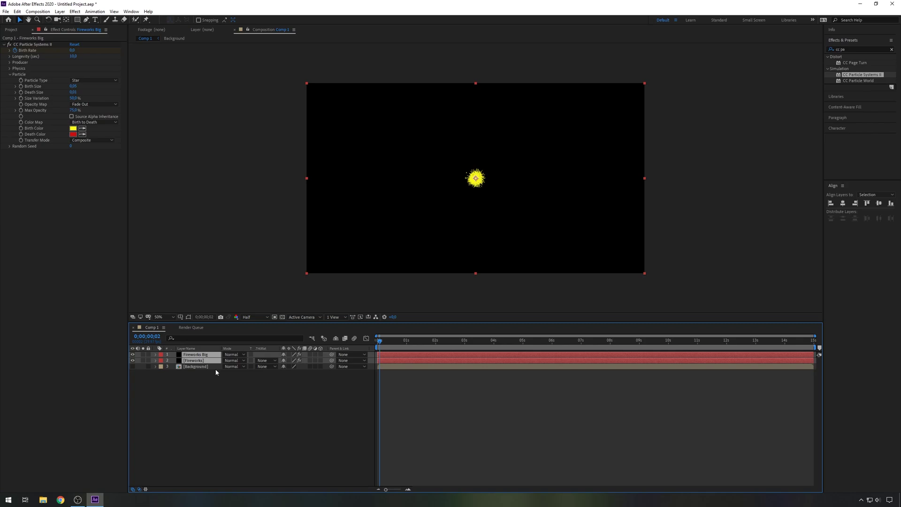
key(ctrl+d)
drag(202, 368, 204, 360)
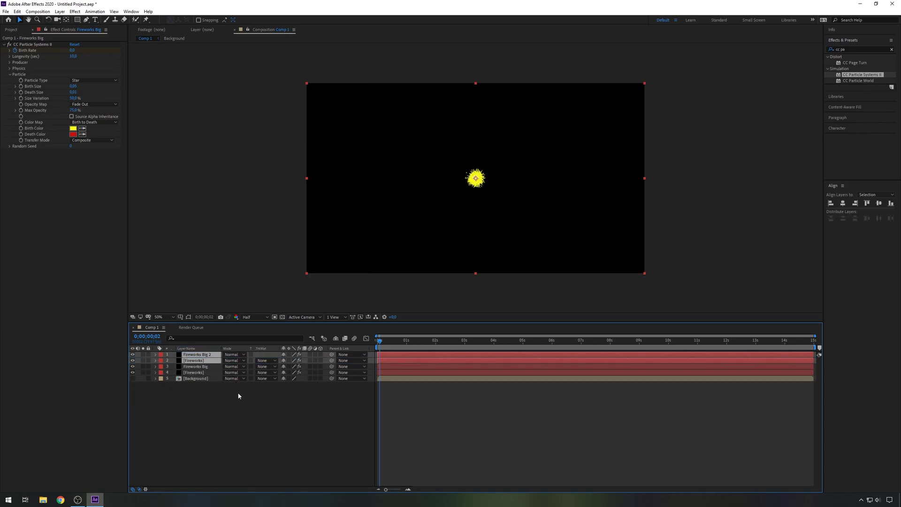
click(219, 402)
Pre-compose the original Fireworks Big and Fireworks layers, below the copies, into a composition named Fireworks
click(209, 366)
shift+click(210, 373)
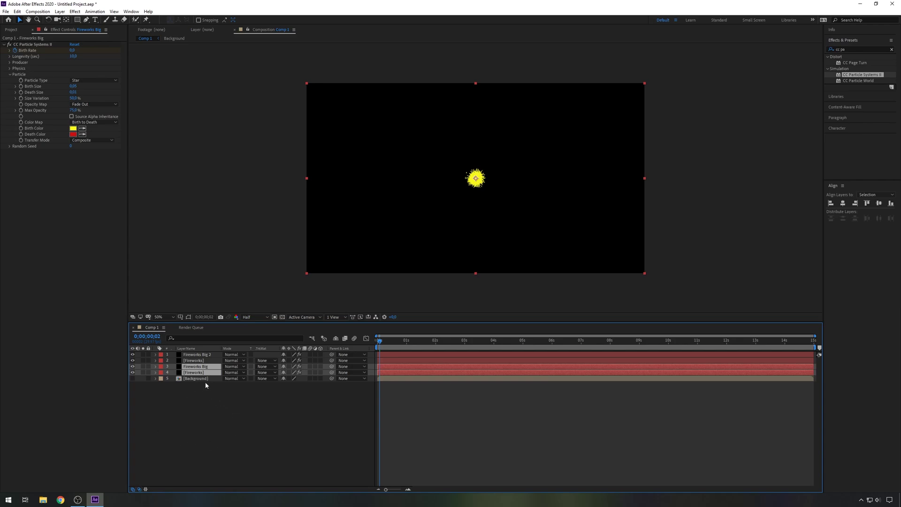
right_click(206, 378)
click(246, 341)
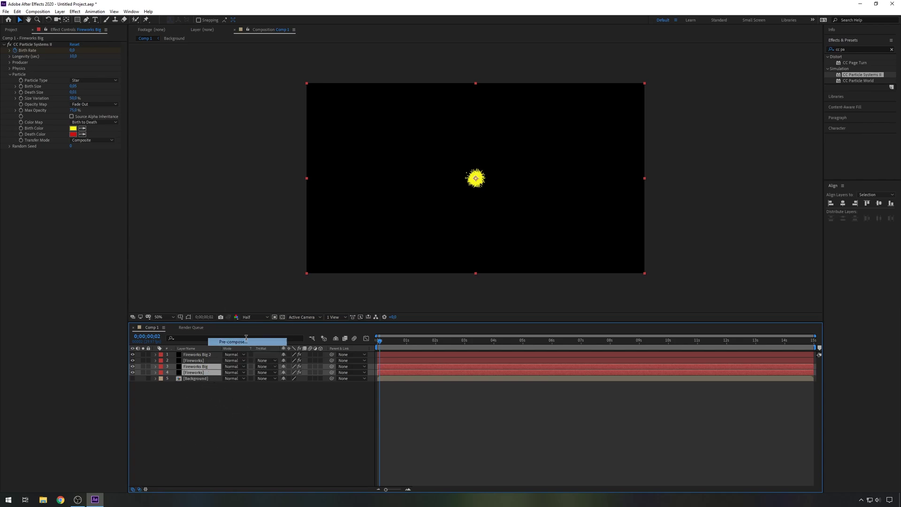
text(Fireworks)
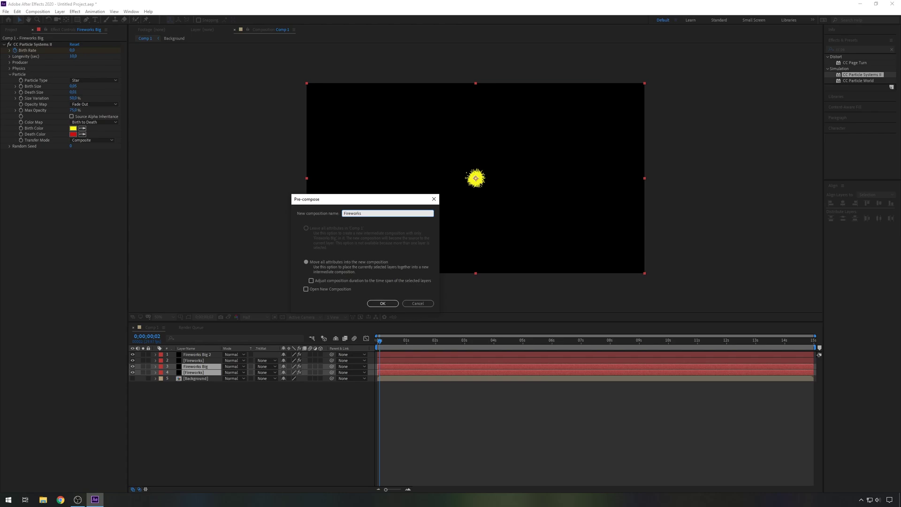
click(383, 303)
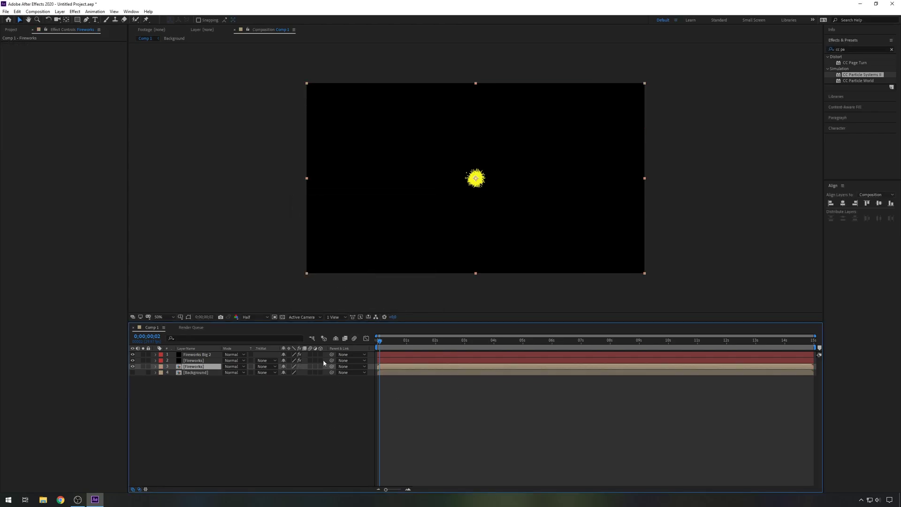
Duplicate the Fireworks particle layer, move the copy to the top of the stack, and rename it Fireworks Trail
click(204, 360)
click(205, 355)
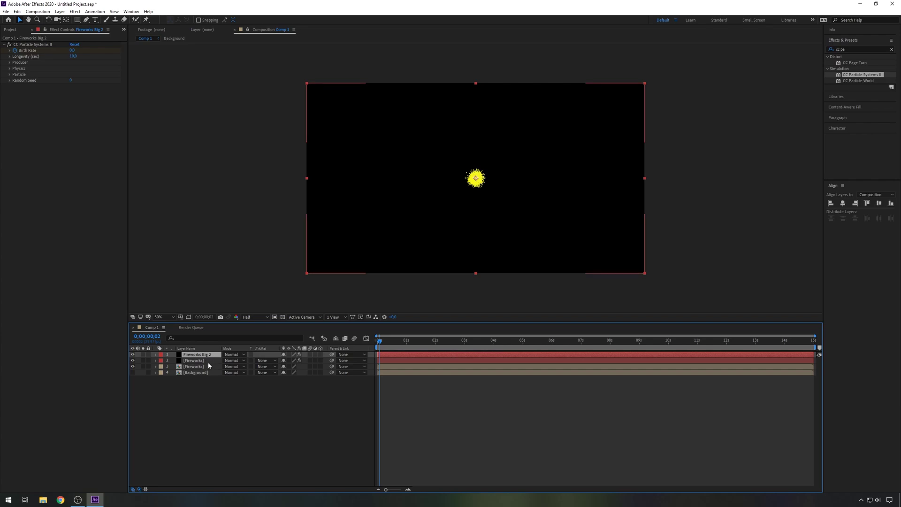
click(208, 361)
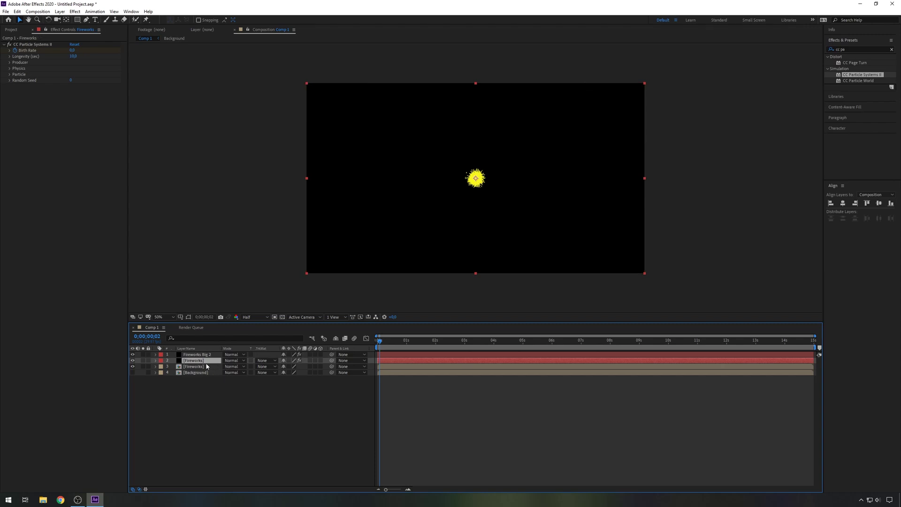
key(ctrl+d)
key(ctrl+shift+bracketright)
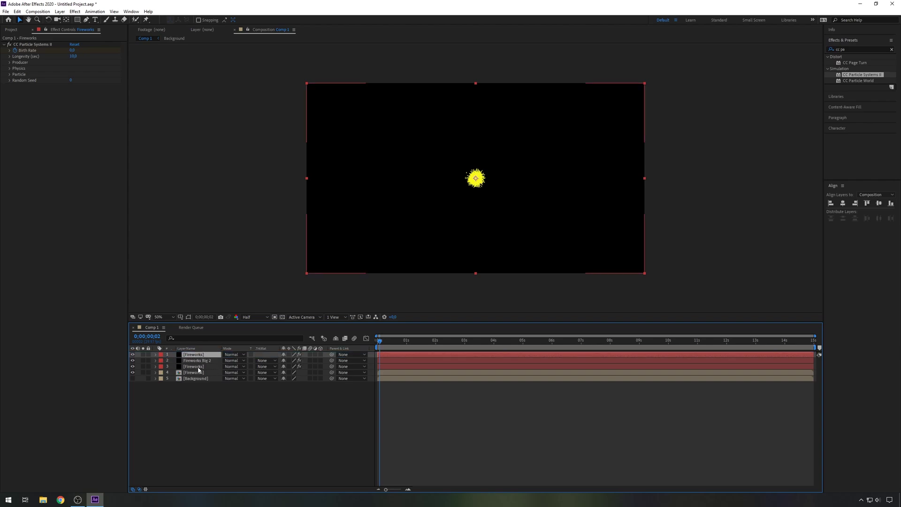
key(Return)
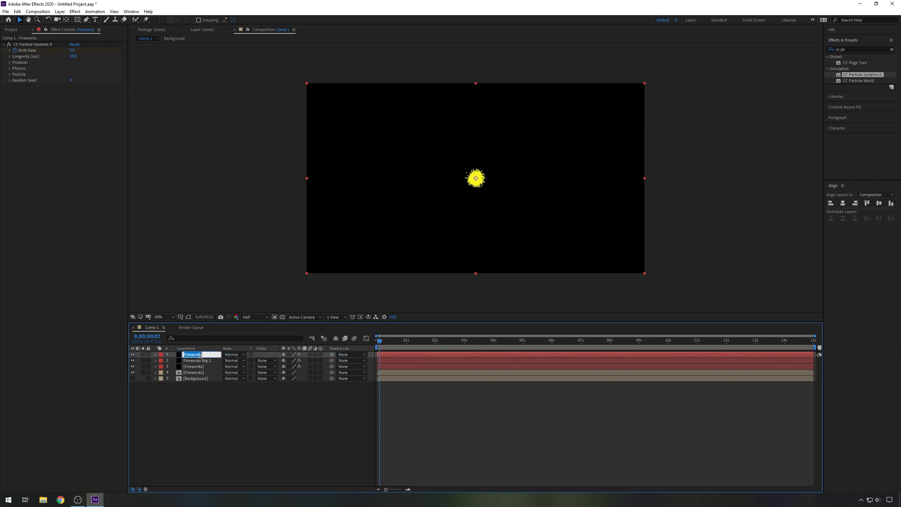
click(201, 355)
text(Trail)
key(Return)
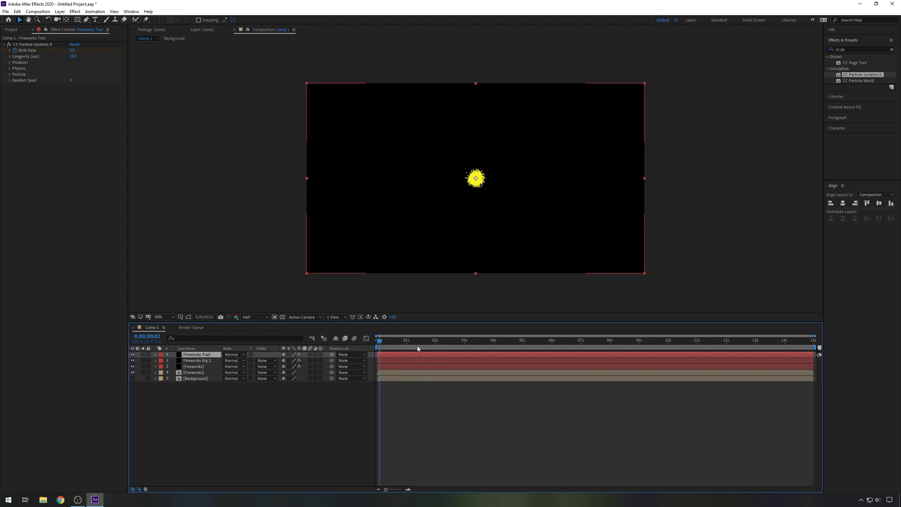
Remove Fireworks Trail's existing Birth Rate keyframes, then set Birth Rate to 0.4 and keyframe it at the composition start
drag(379, 342, 374, 343)
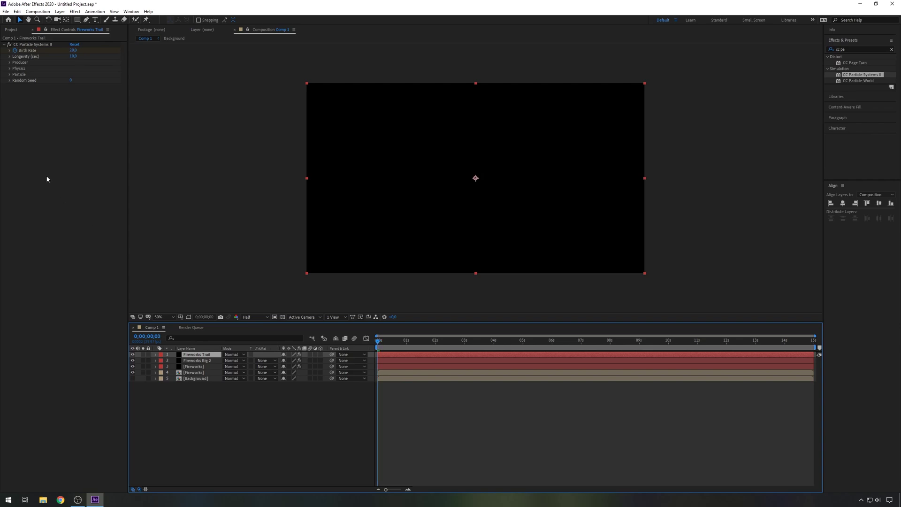
click(15, 45)
click(204, 357)
click(74, 50)
text(0)
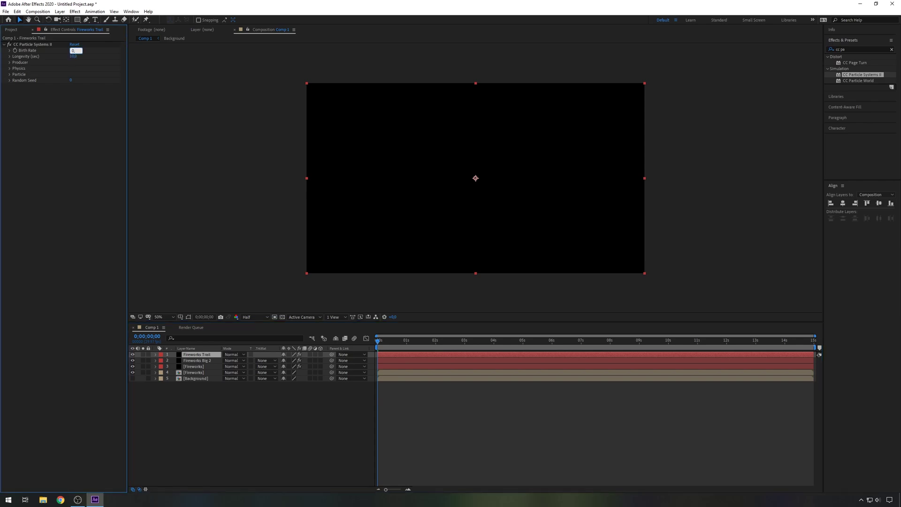
click(91, 131)
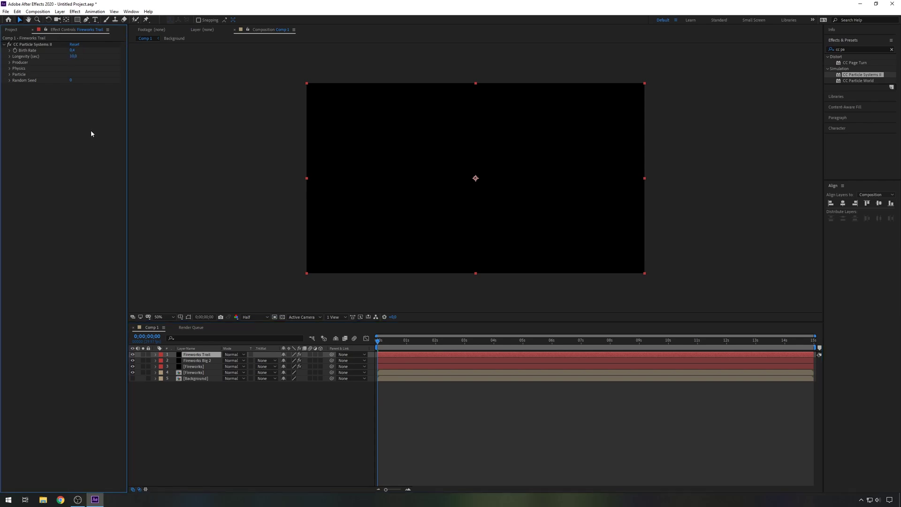
click(15, 51)
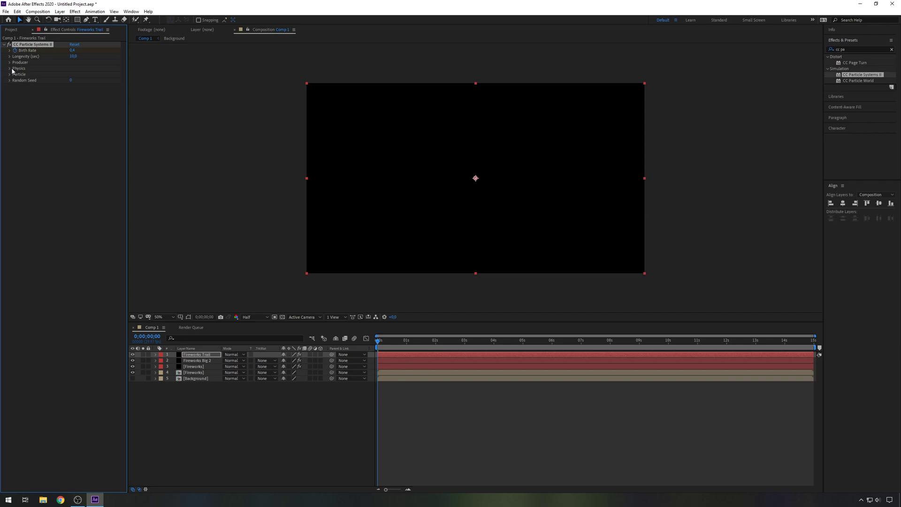
Set Fireworks Trail's Longevity to 2 seconds, with producer Radius X at 0.2 and Radius Y at 0
click(74, 56)
text(2)
click(10, 64)
click(73, 74)
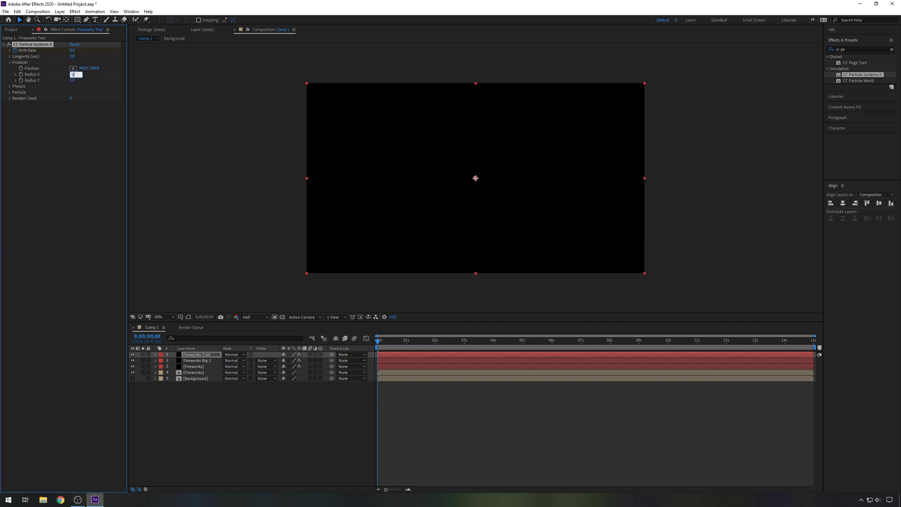
key(Tab)
Change the Fireworks Trail physics animation to Vortex and expand its Particle settings
click(9, 86)
click(9, 87)
click(97, 92)
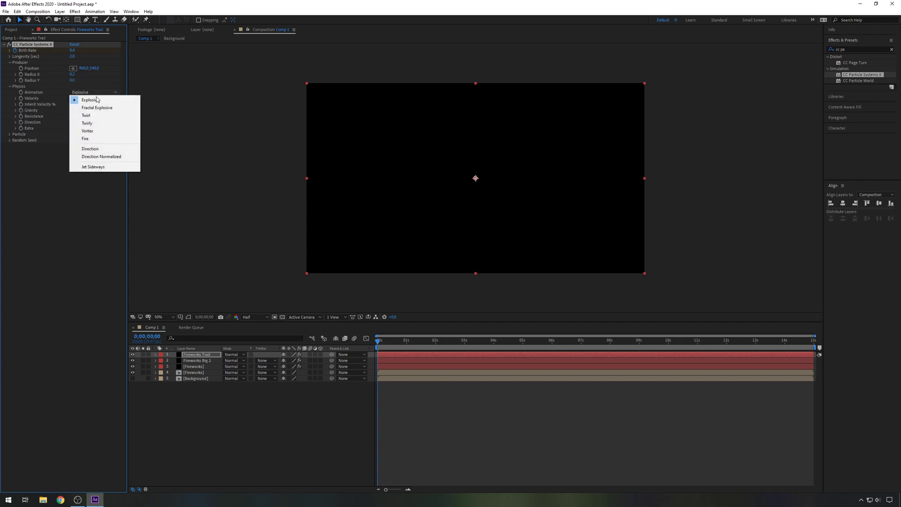
click(106, 132)
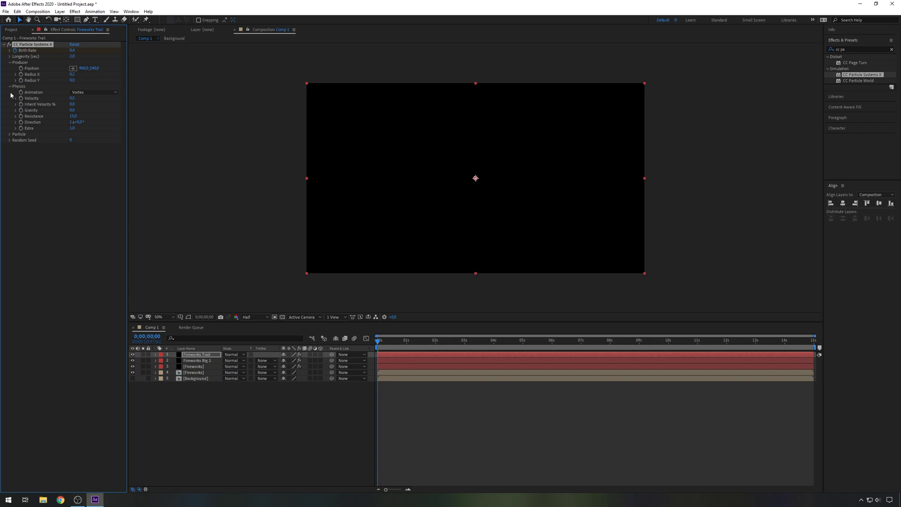
click(10, 134)
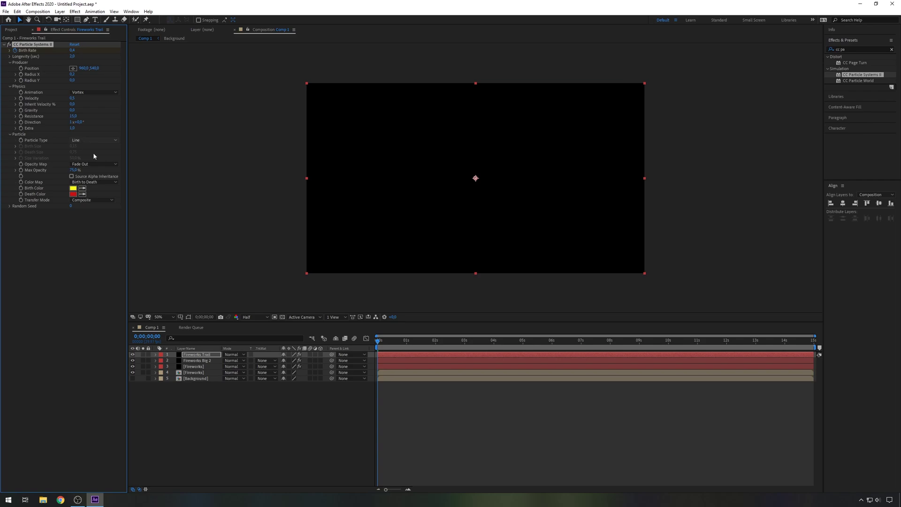
Preview the trail along the timeline, then keyframe Fireworks Trail's Birth Rate to 0 at 0;00;01;00
click(378, 346)
drag(378, 347, 818, 404)
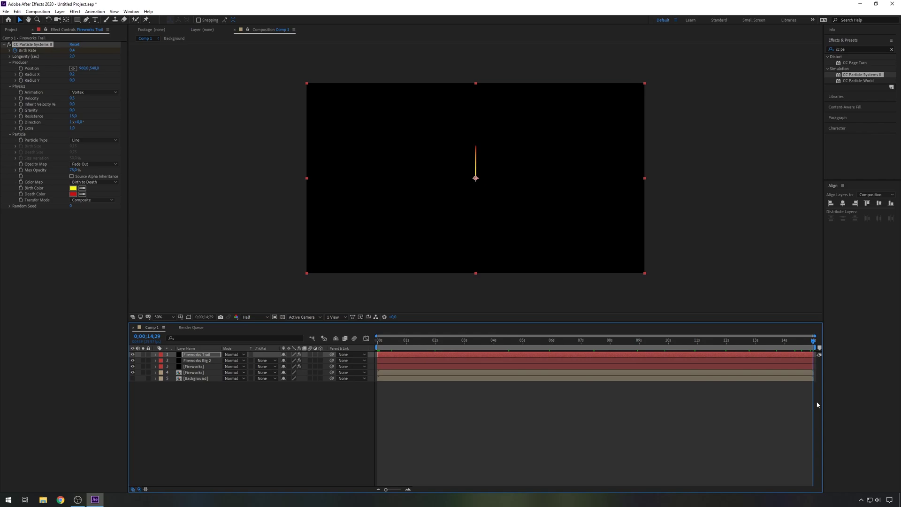
drag(813, 401, 407, 409)
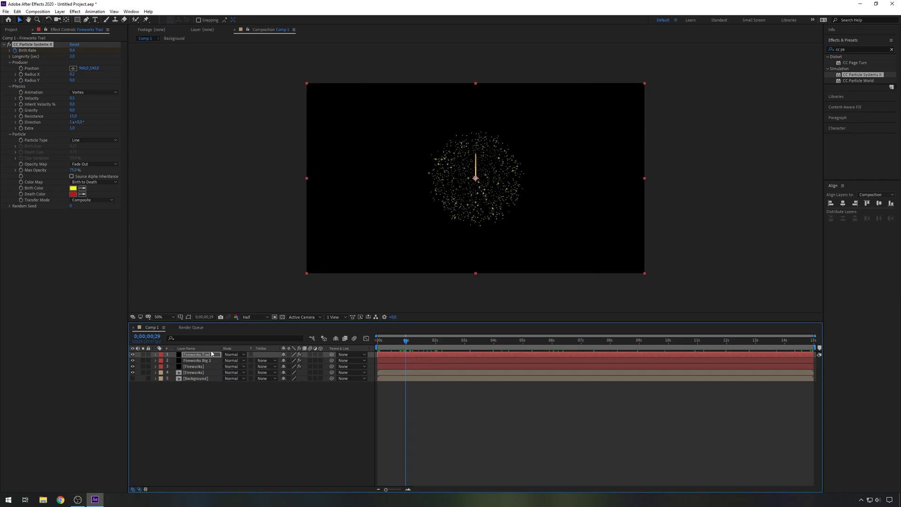
drag(406, 343, 407, 344)
click(74, 51)
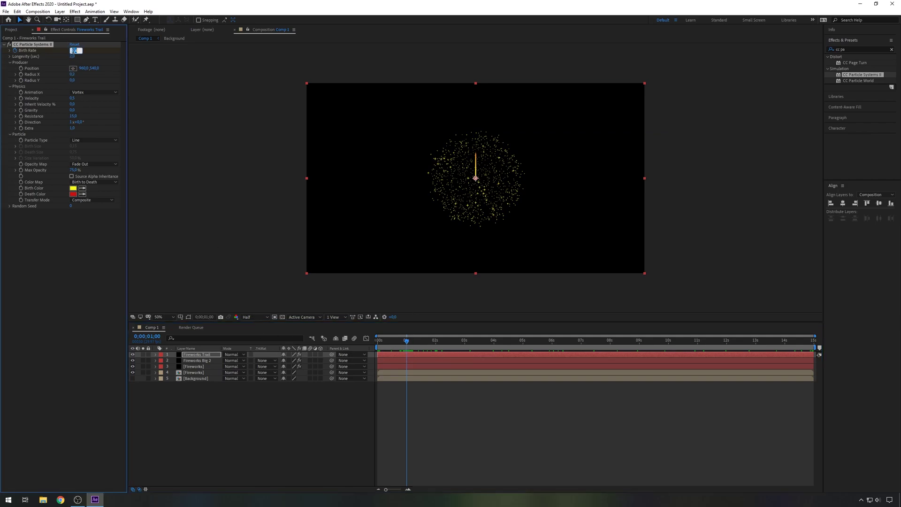
text(0)
key(Return)
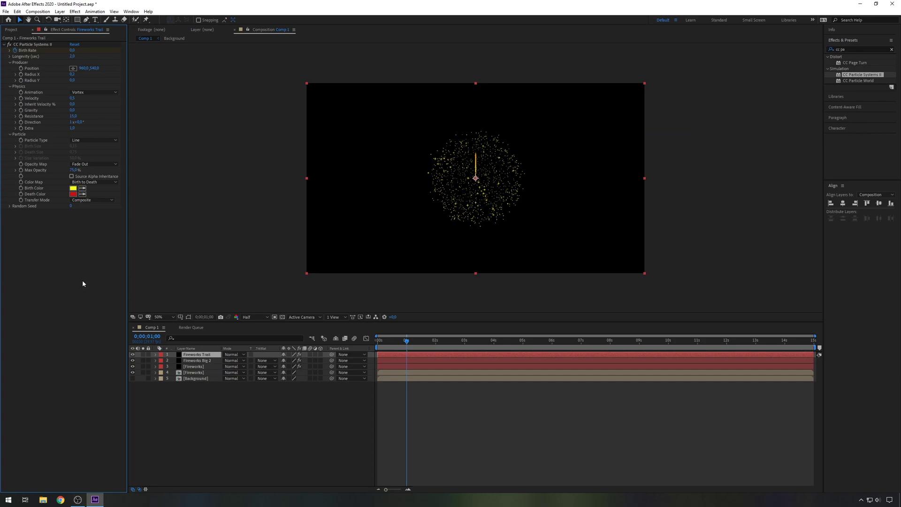
Add a null object to Comp 1 at the top of the layer stack
click(271, 427)
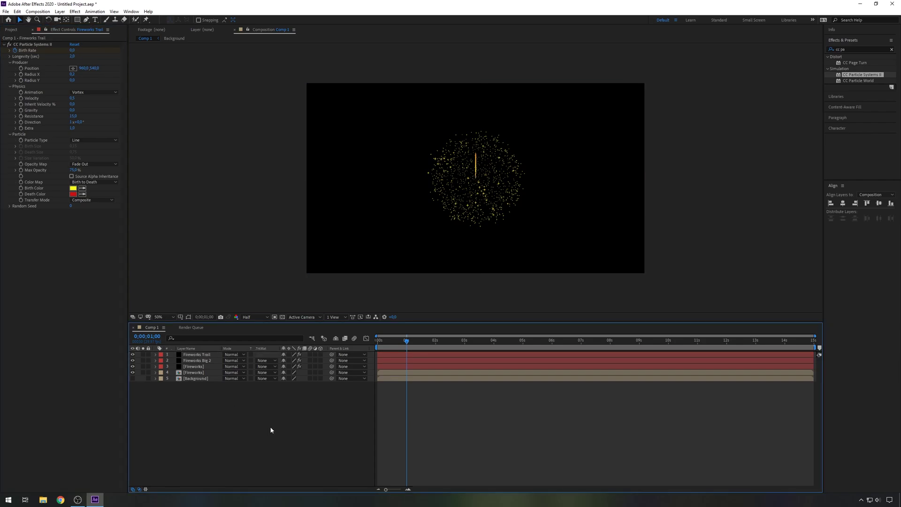
right_click(223, 428)
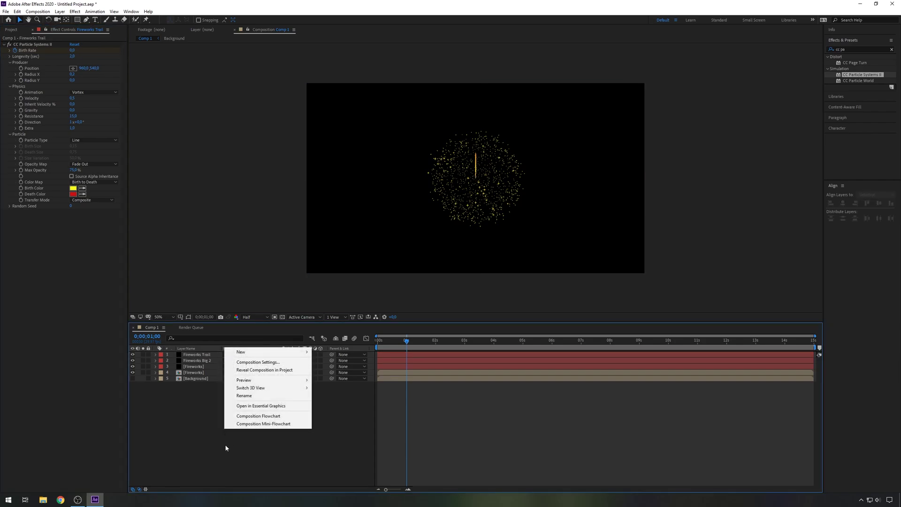
mouse_move(291, 355)
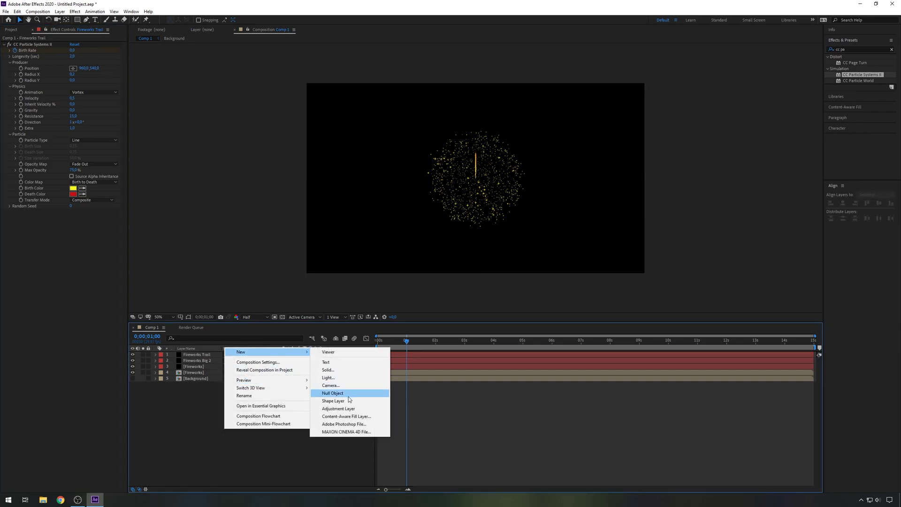
click(333, 393)
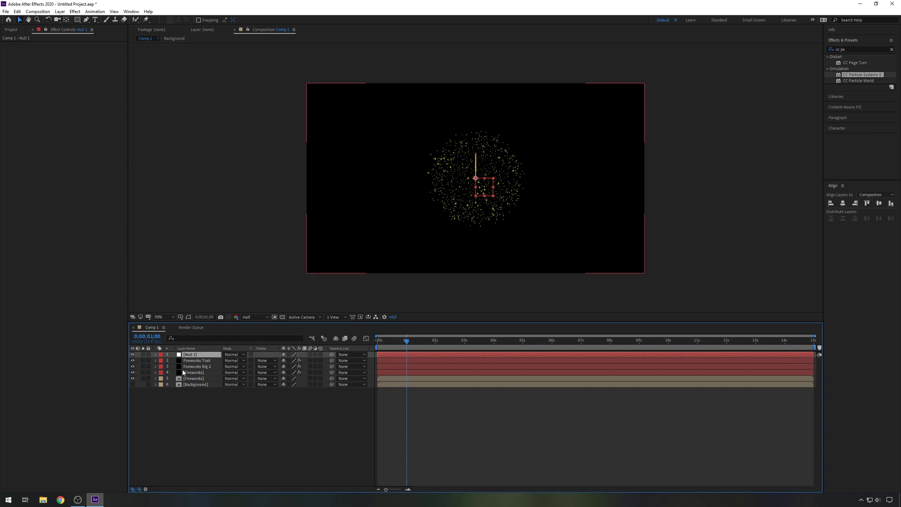
click(200, 412)
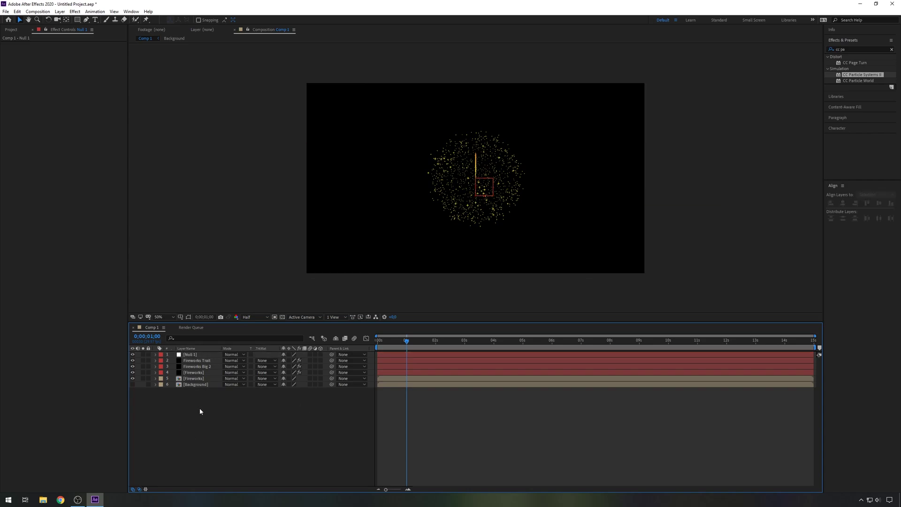
Move the null object's anchor point to the center of its bounding square
click(200, 355)
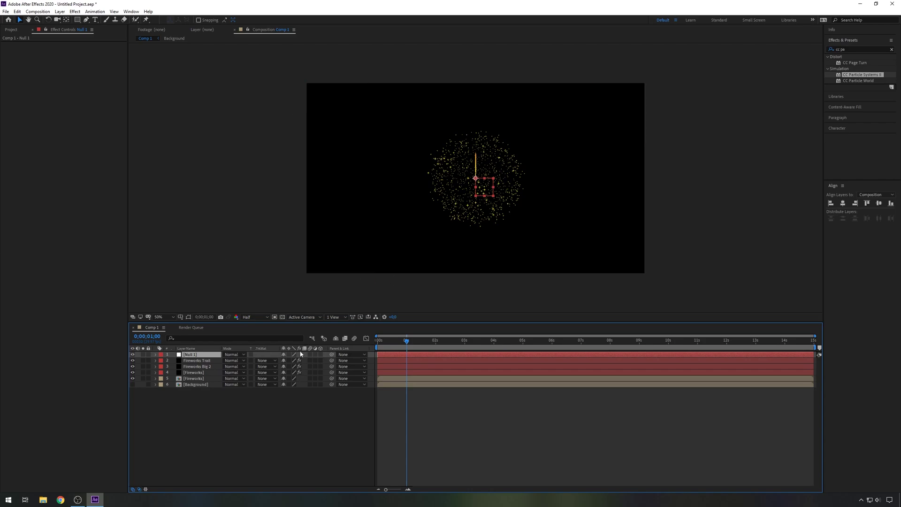
click(65, 21)
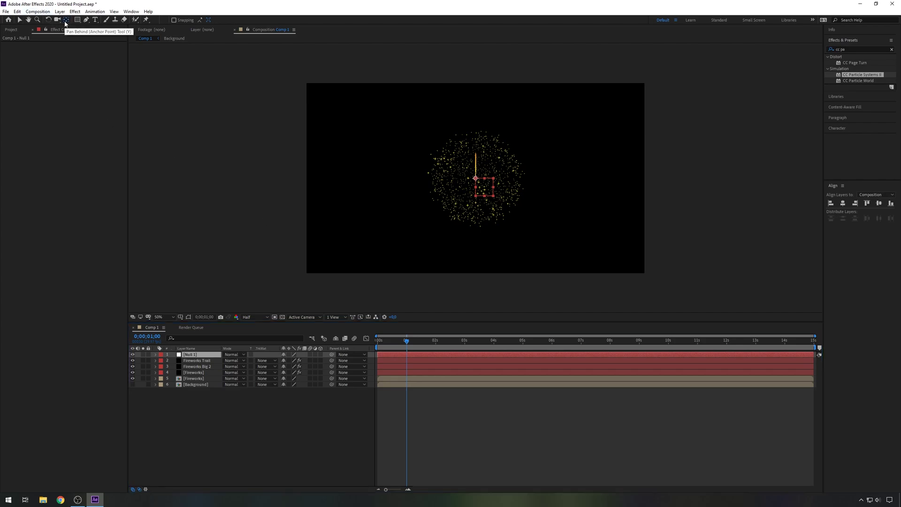
drag(482, 185, 491, 194)
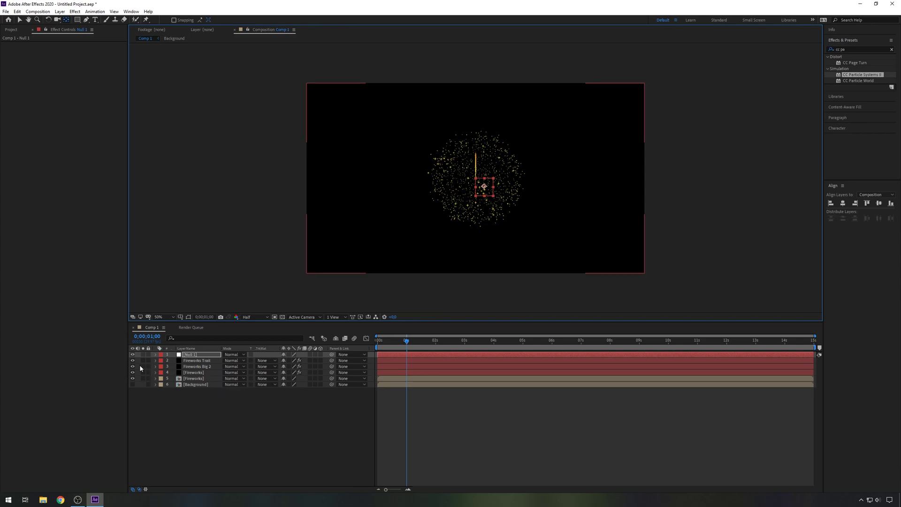
Hide Fireworks Big 2 and both Fireworks layers, and move the null to the frame's lower-left area, about 240, 1064
drag(133, 367, 133, 379)
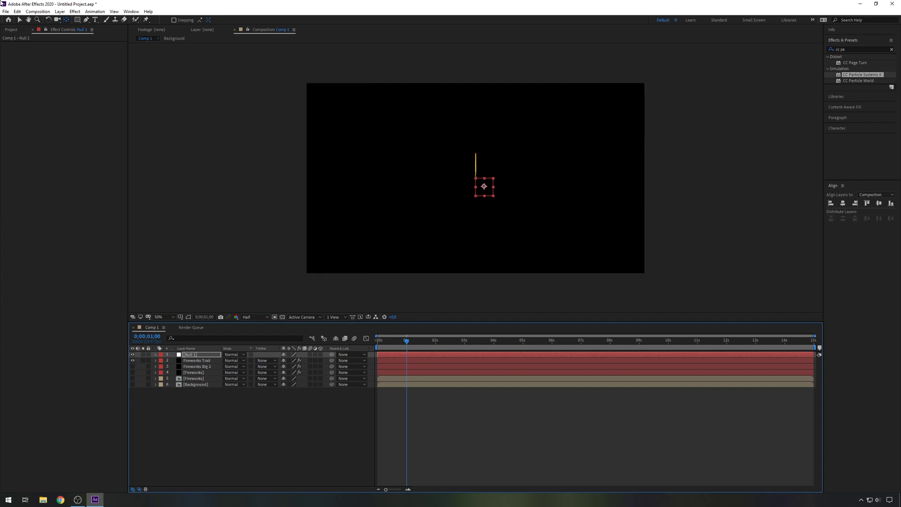
click(20, 20)
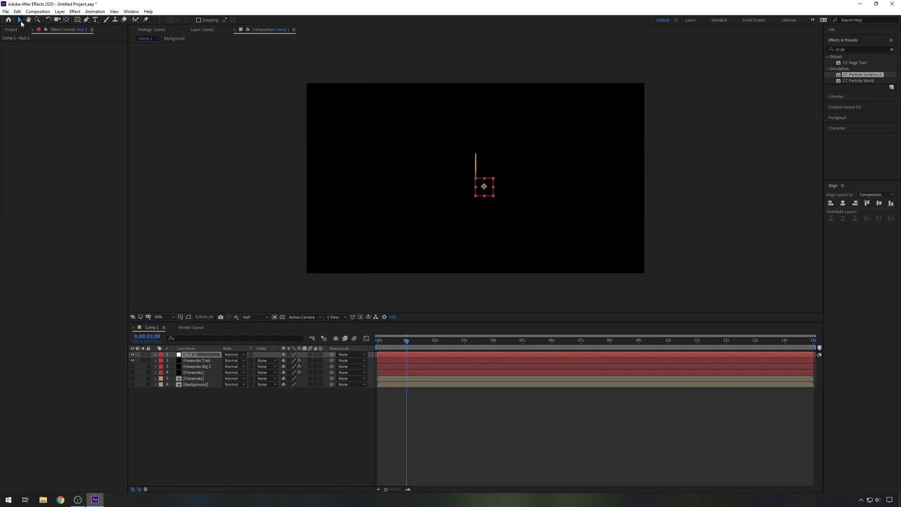
drag(486, 190, 351, 275)
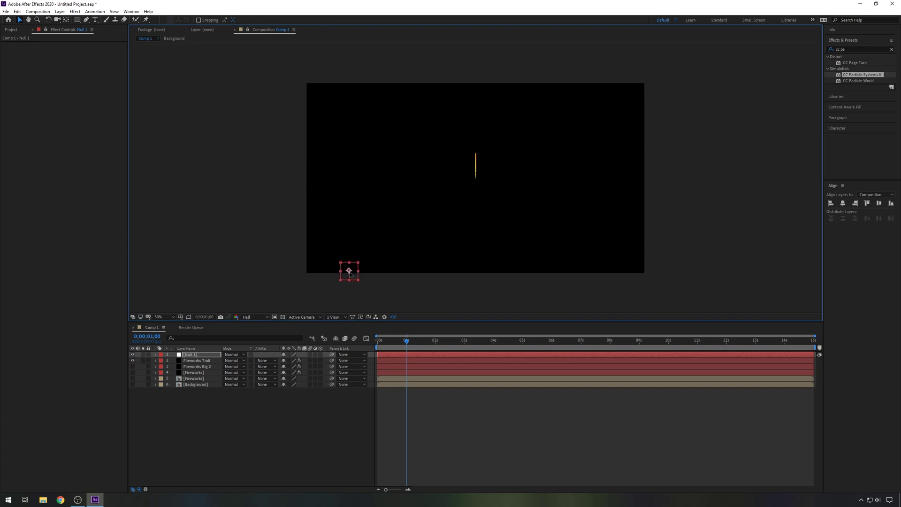
Link Fireworks Trail's particle Producer Position to Null 1's Position with an expression
click(200, 356)
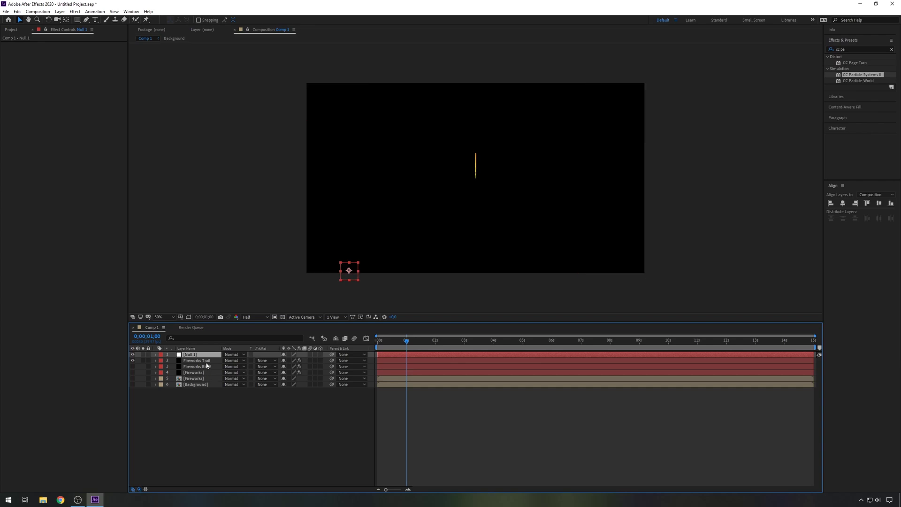
click(205, 362)
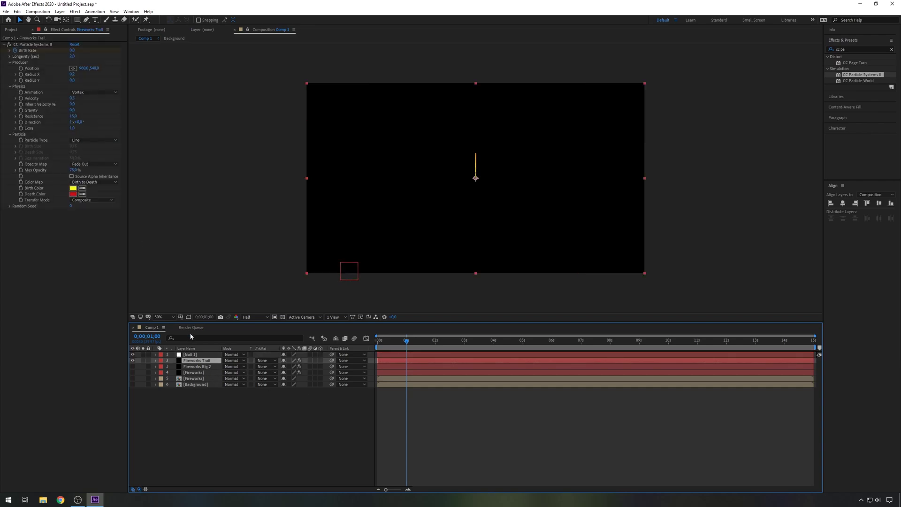
click(202, 355)
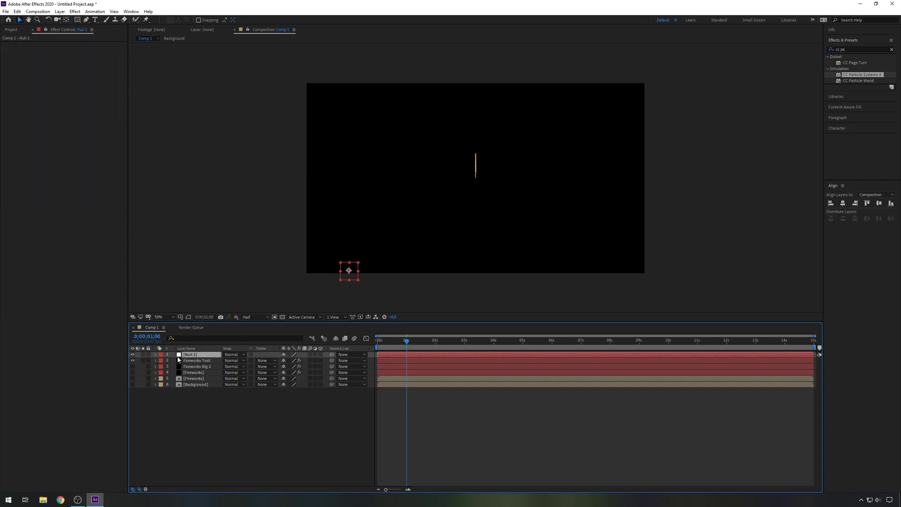
key(p)
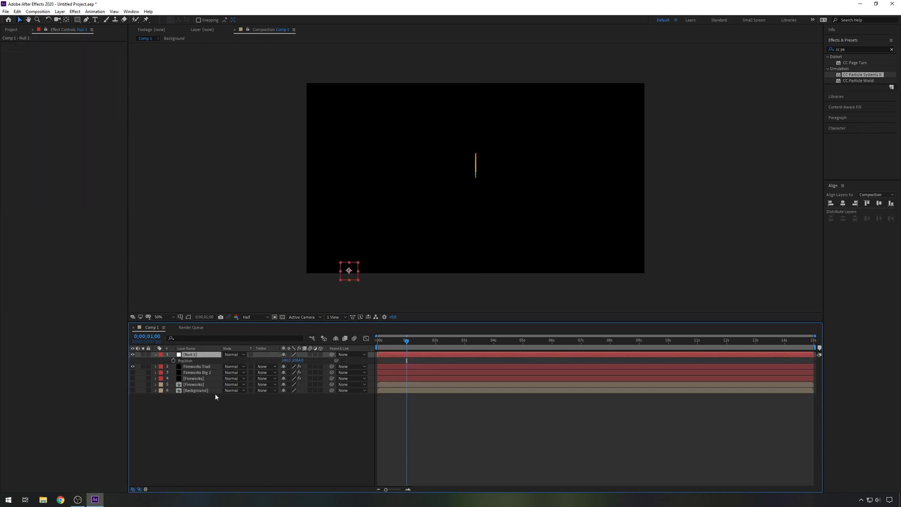
click(200, 367)
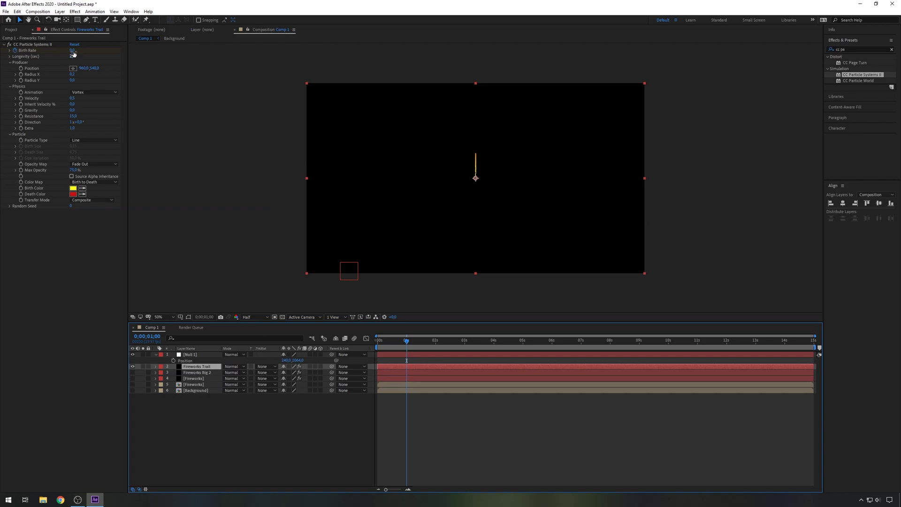
alt+click(22, 69)
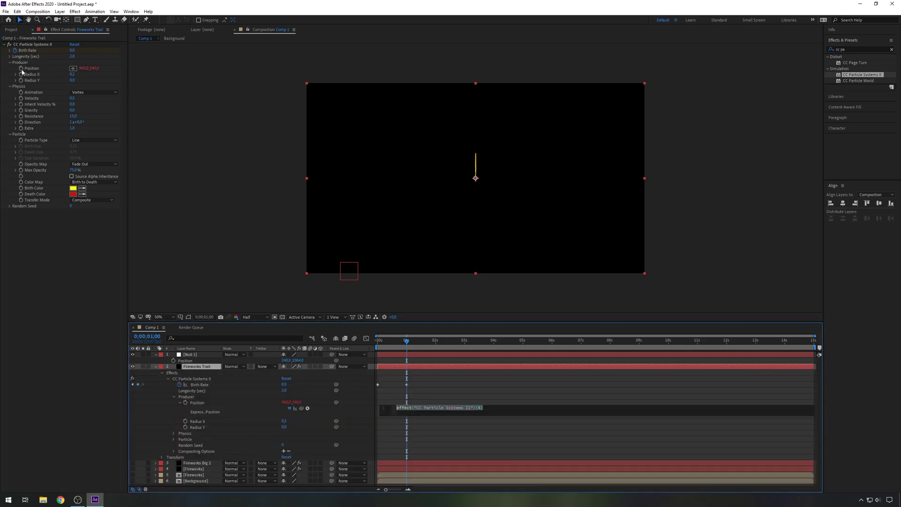
drag(336, 401, 188, 364)
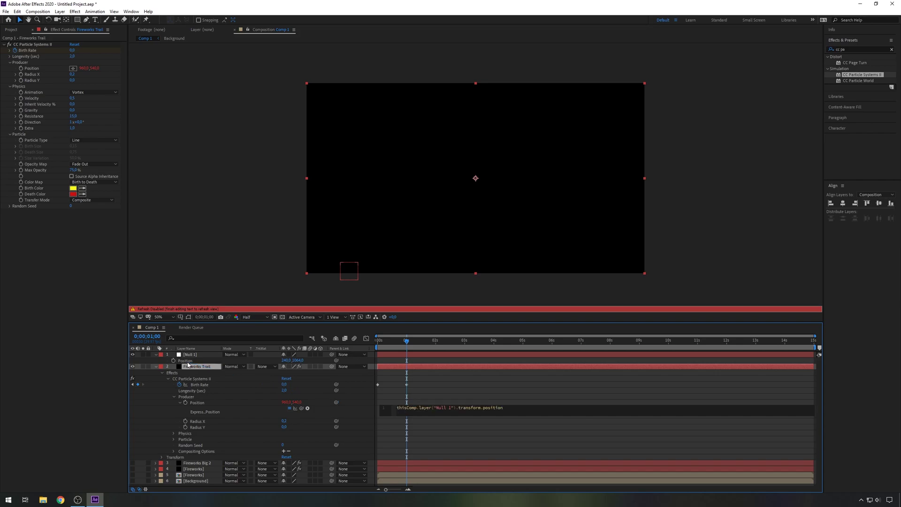
click(156, 367)
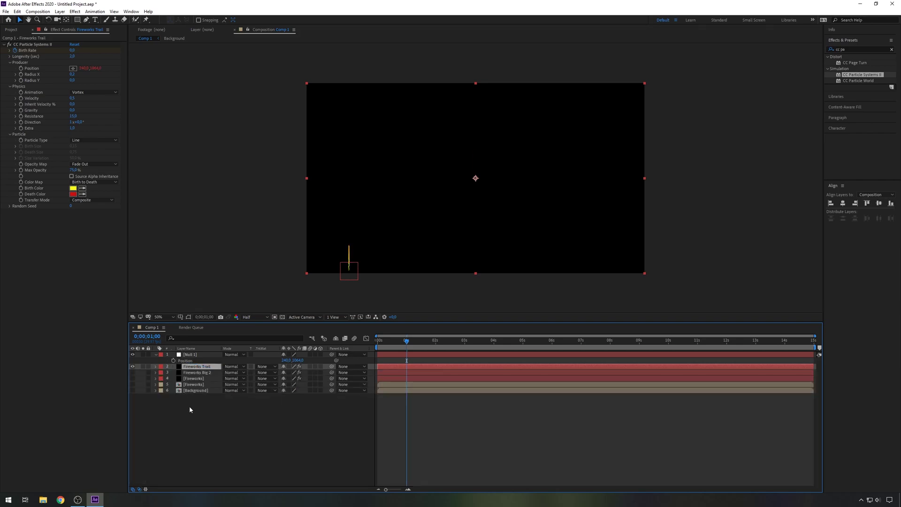
Link Fireworks Big 2's Producer Position to the null's Position with an expression
click(207, 373)
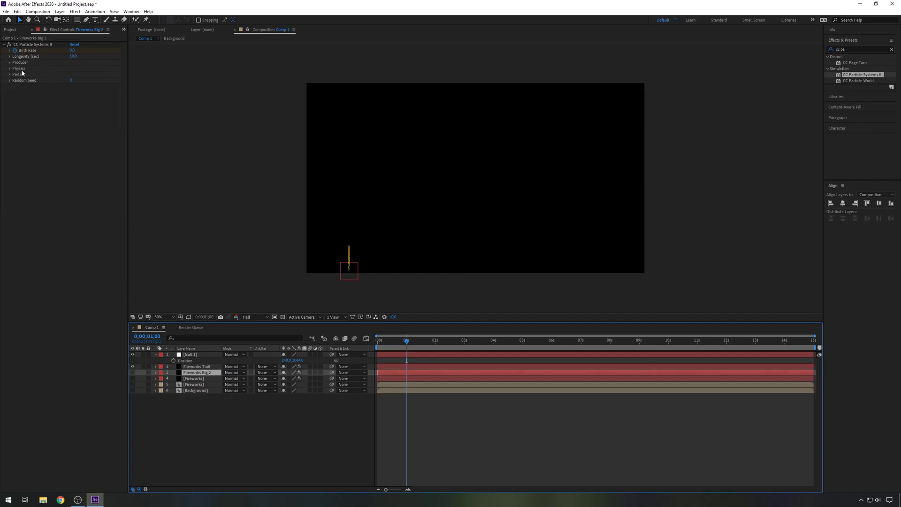
click(10, 62)
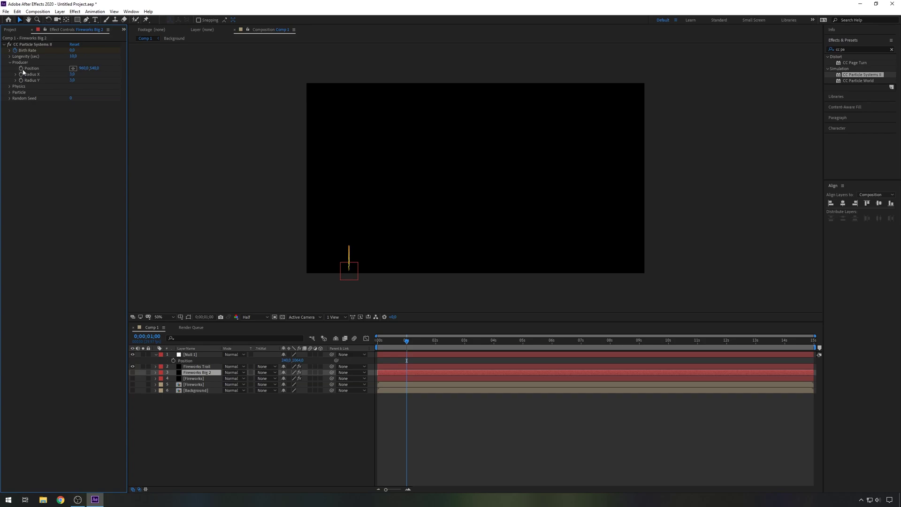
alt+click(21, 68)
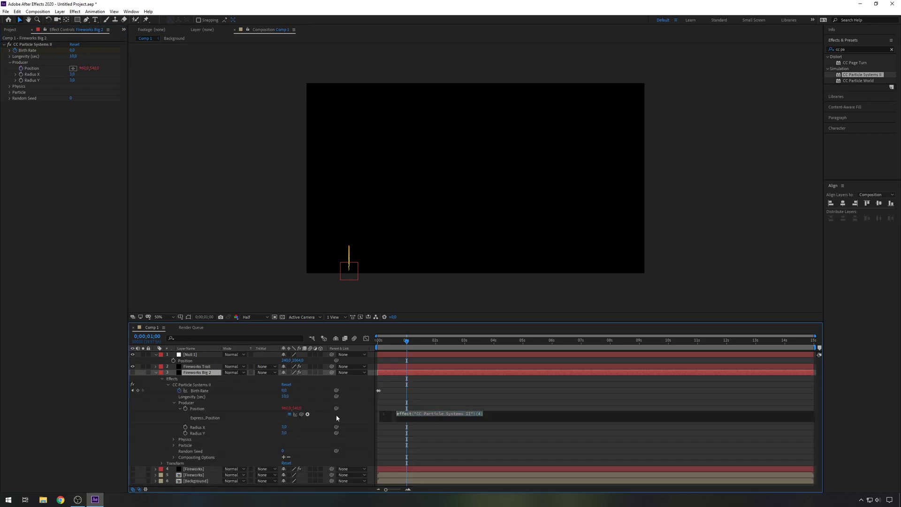
drag(337, 410, 191, 365)
click(156, 373)
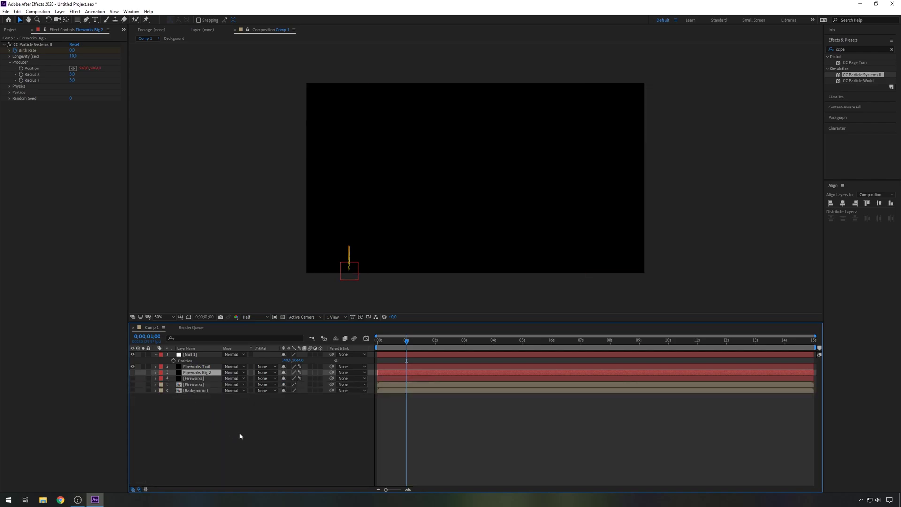
Link the Producer Position of the Fireworks particle solid below Fireworks Big 2 to the null's Position with an expression
click(194, 378)
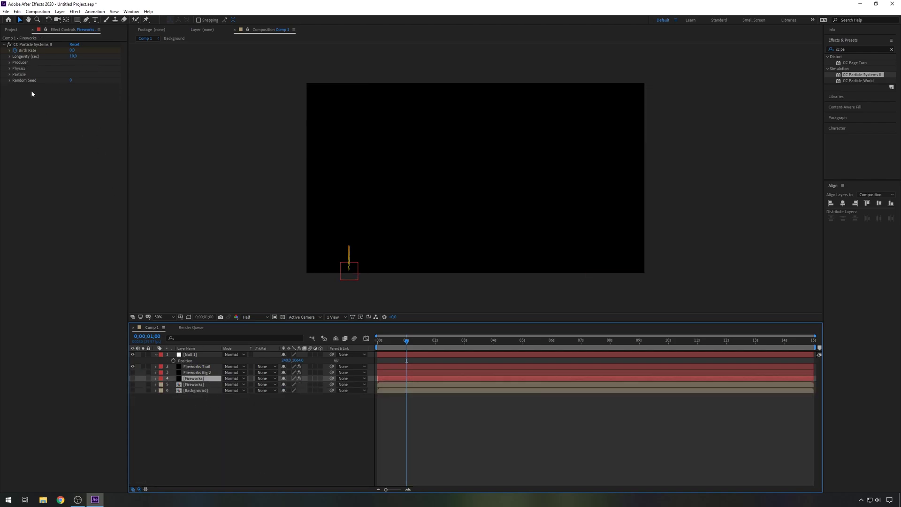
click(10, 63)
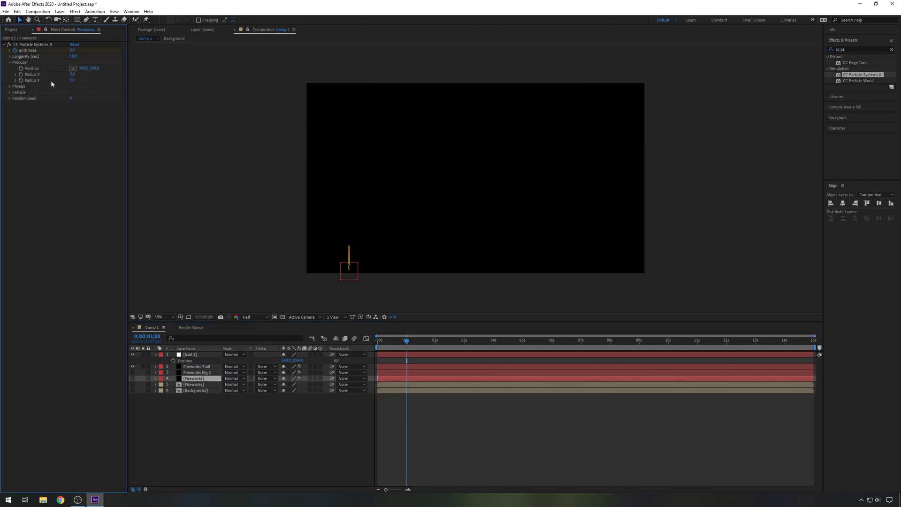
alt+click(22, 69)
drag(336, 415, 193, 365)
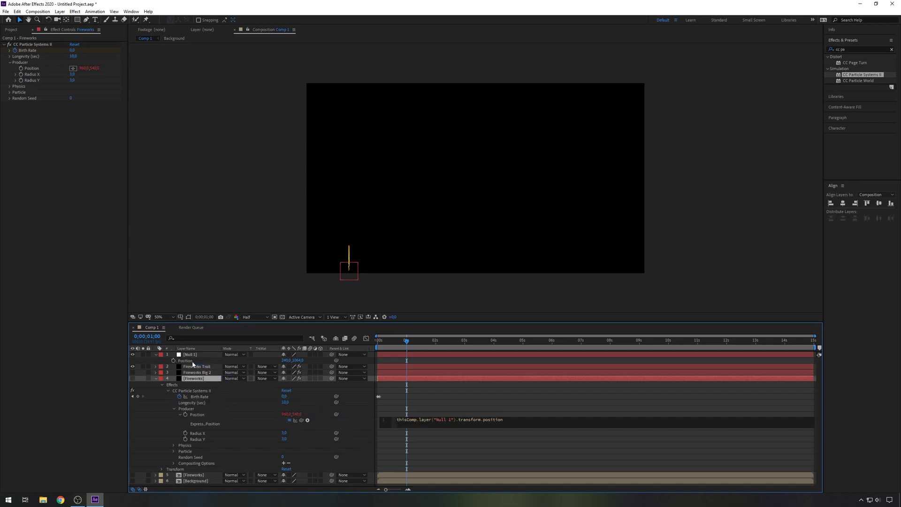
click(155, 378)
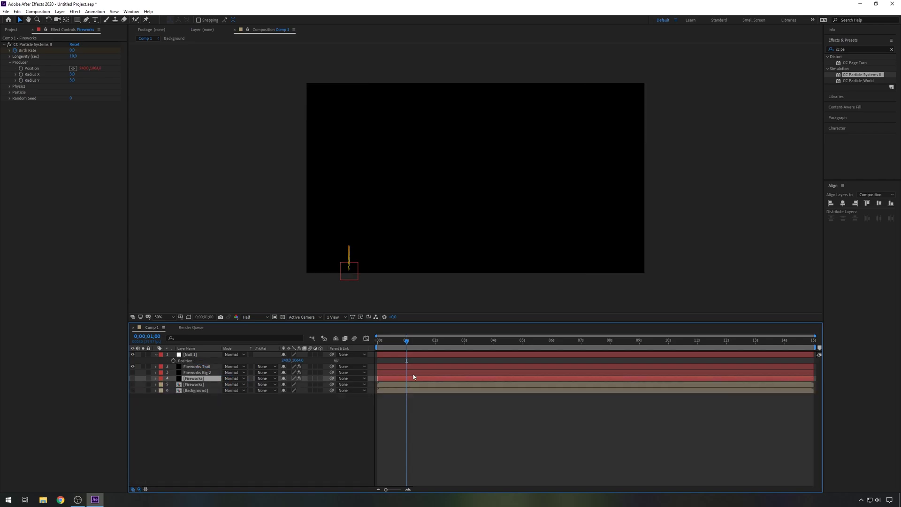
Move the null slightly outward to about 194, 1068 and set its first Position keyframe at 0;00;00;00
click(347, 269)
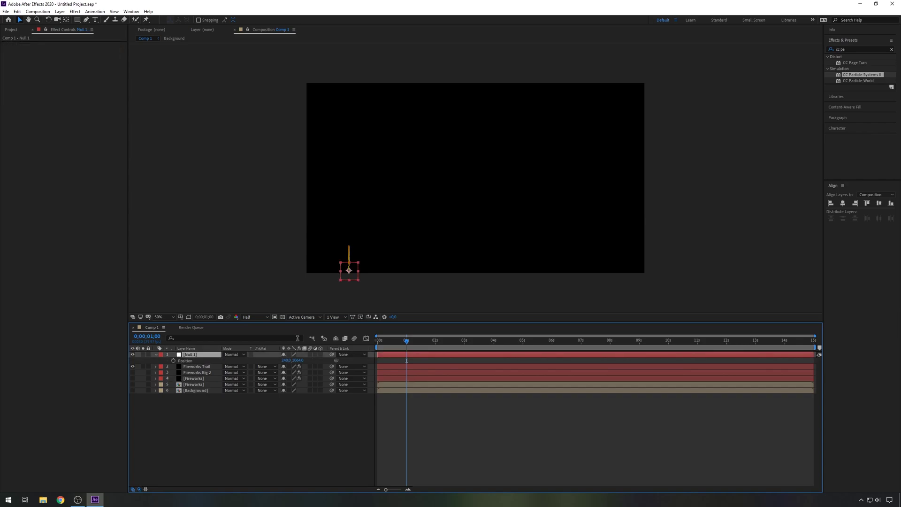
mouse_move(341, 271)
mouse_down()
mouse_move(366, 238)
mouse_move(390, 241)
mouse_move(391, 225)
mouse_move(342, 272)
mouse_up()
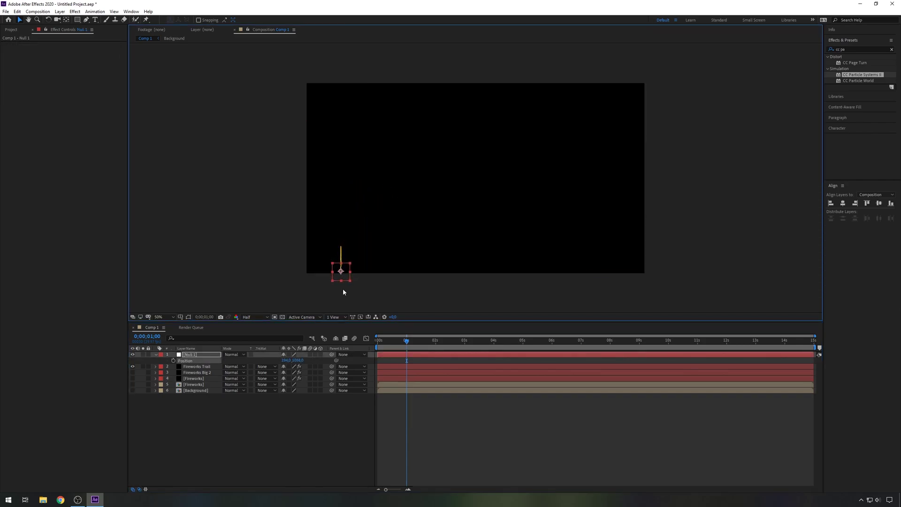
drag(407, 342, 349, 363)
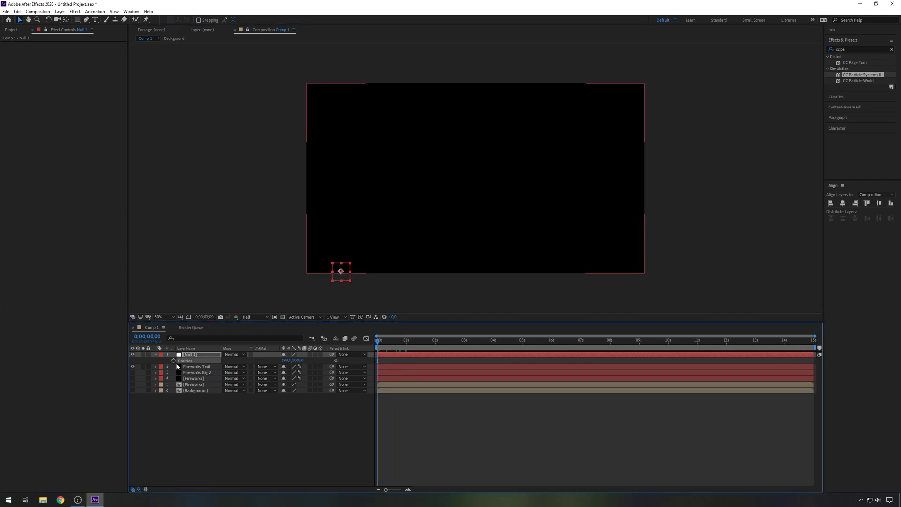
click(173, 361)
Keyframe the null's Position at about 228, 654 at 0;00;01;00, and show Fireworks Big 2 and the Fireworks solid again
drag(379, 347, 407, 355)
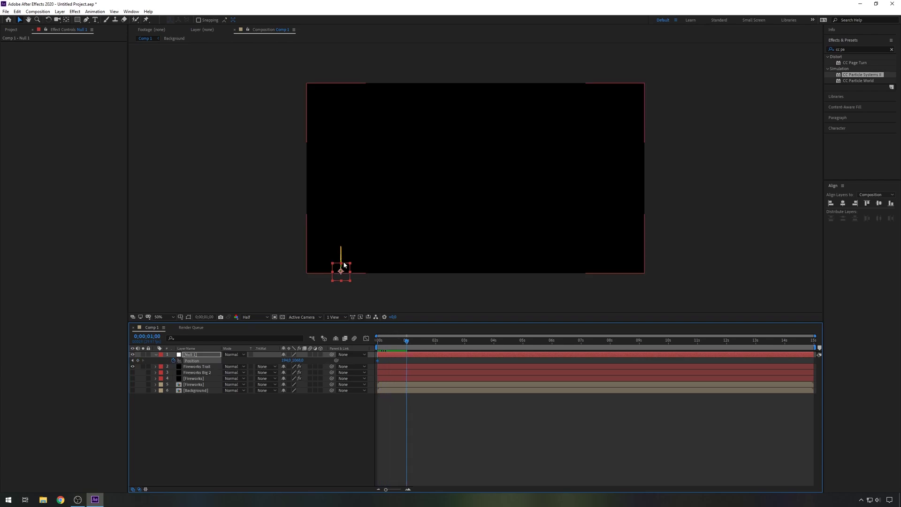
drag(343, 261, 347, 197)
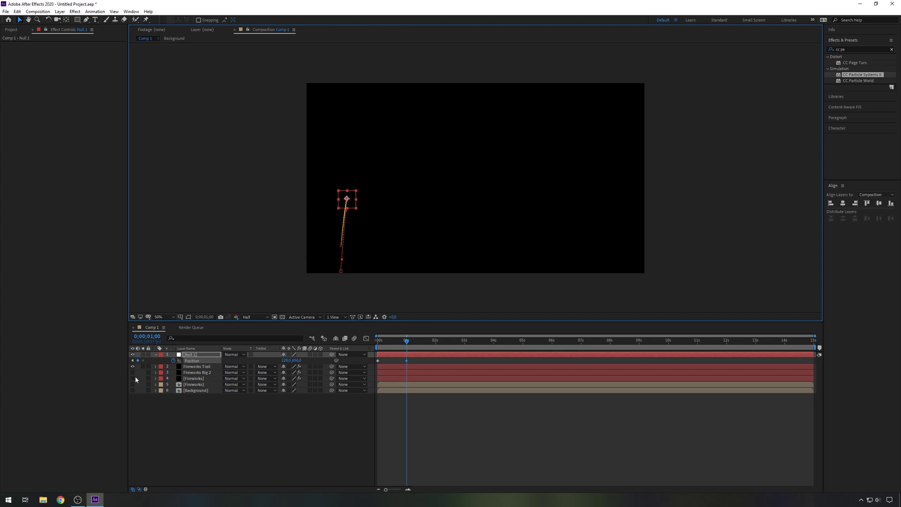
drag(133, 372, 133, 378)
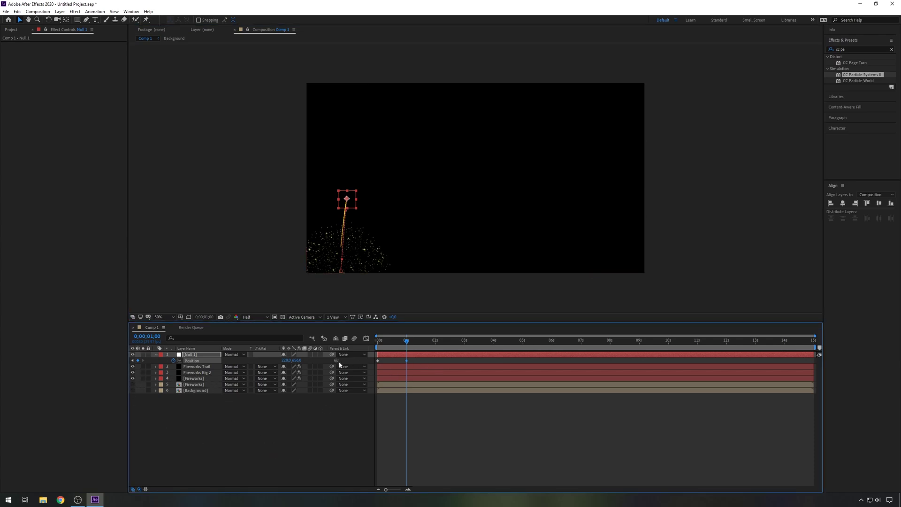
Try to shift Fireworks Trail and Fireworks Big 2 to start at about one second, and preview the animation
click(209, 369)
ctrl+click(216, 373)
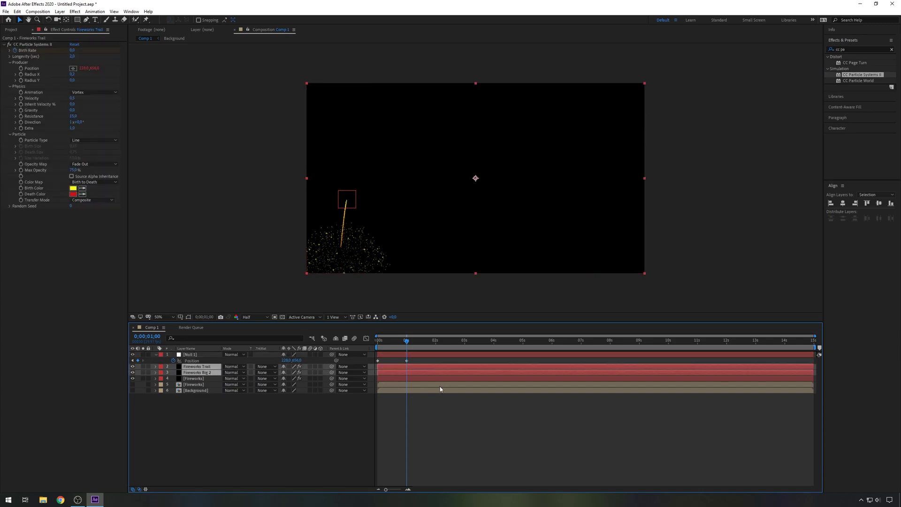
drag(398, 368, 423, 375)
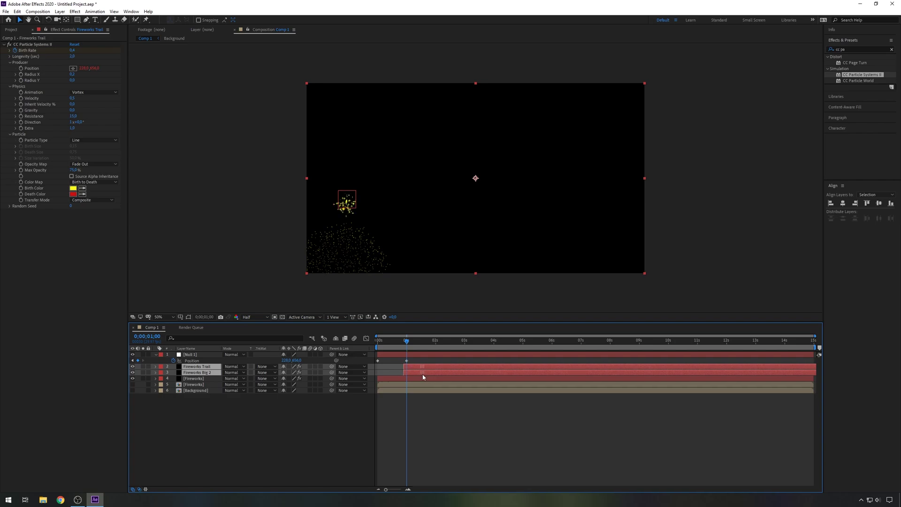
drag(407, 342, 366, 348)
key(space)
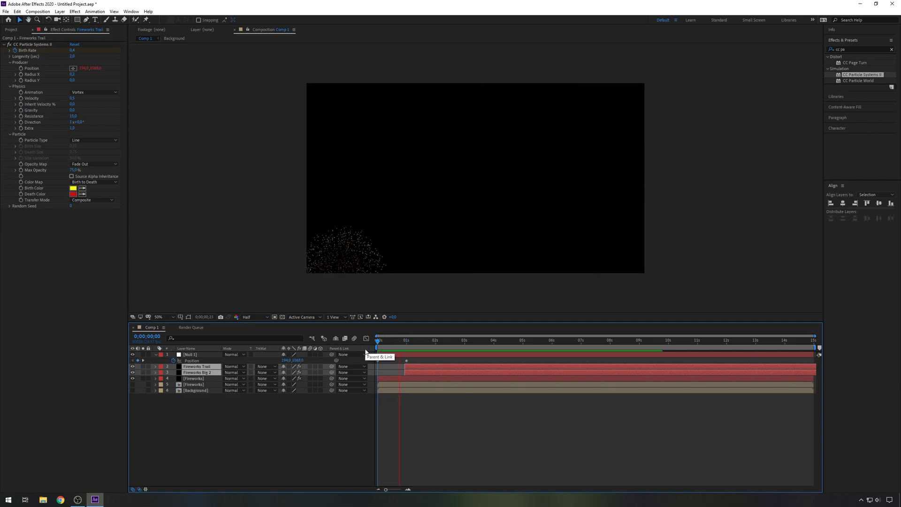
click(411, 347)
drag(411, 347, 375, 351)
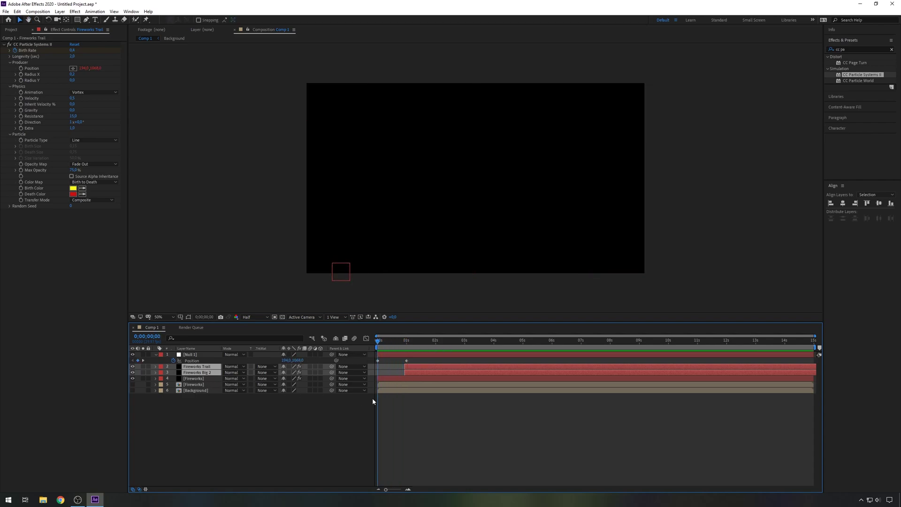
key(ctrl+z)
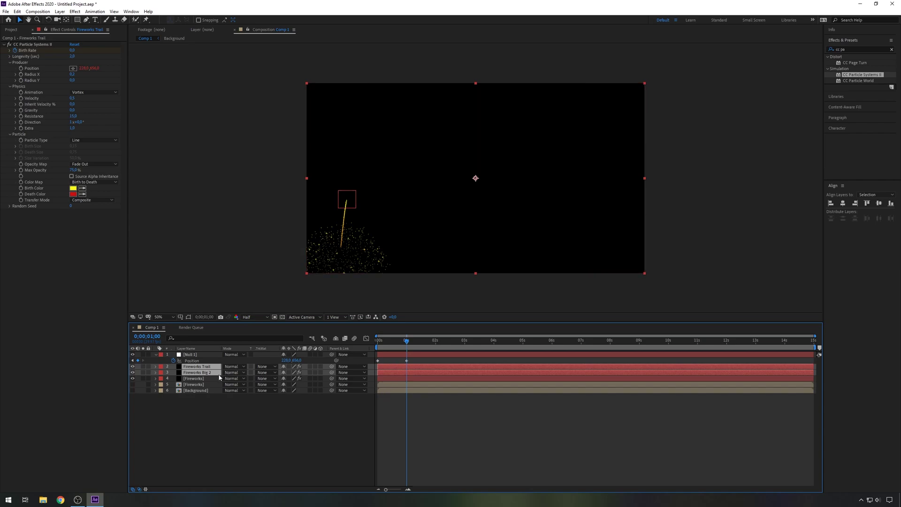
Shift Fireworks Big 2 and the Fireworks solid to start at 0;00;01;00, and preview the launch and burst
click(218, 397)
click(215, 372)
shift+click(210, 378)
drag(388, 370, 416, 379)
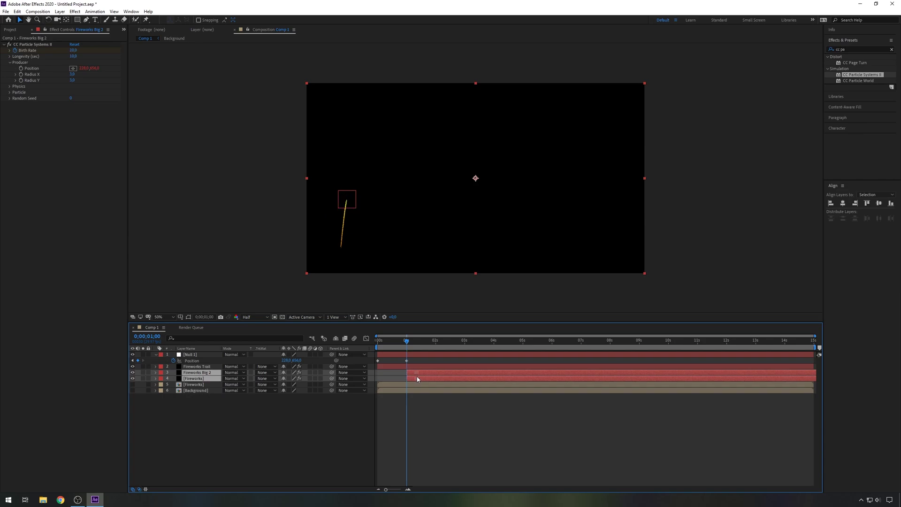
drag(403, 345, 376, 346)
key(space)
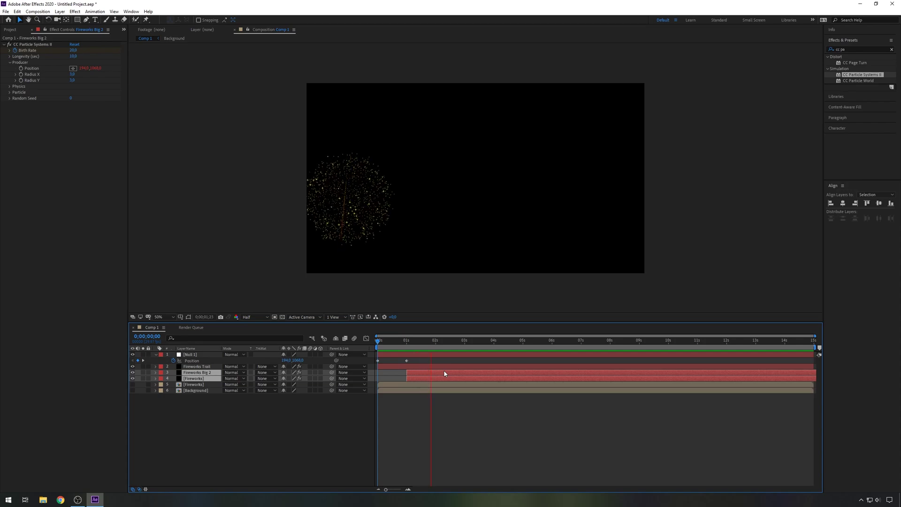
key(space)
drag(494, 342, 216, 385)
Pre-compose the null, Fireworks Trail, Fireworks Big 2 and the Fireworks solid as "Fireworks Trail", and hide the resulting layer
click(200, 426)
click(198, 379)
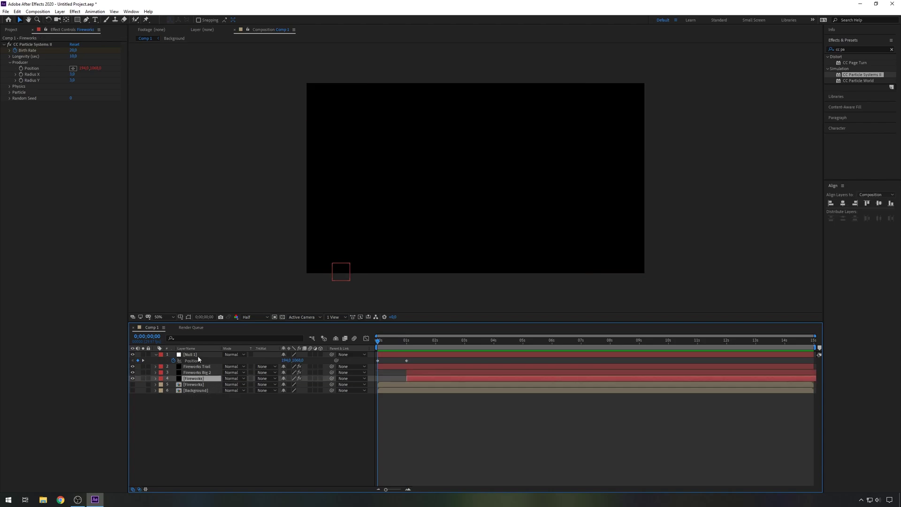
shift+click(198, 354)
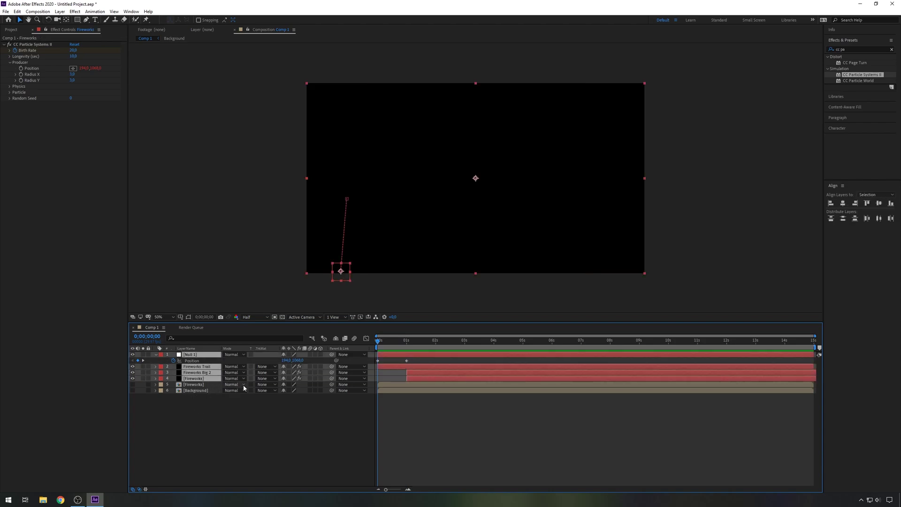
right_click(199, 374)
click(227, 340)
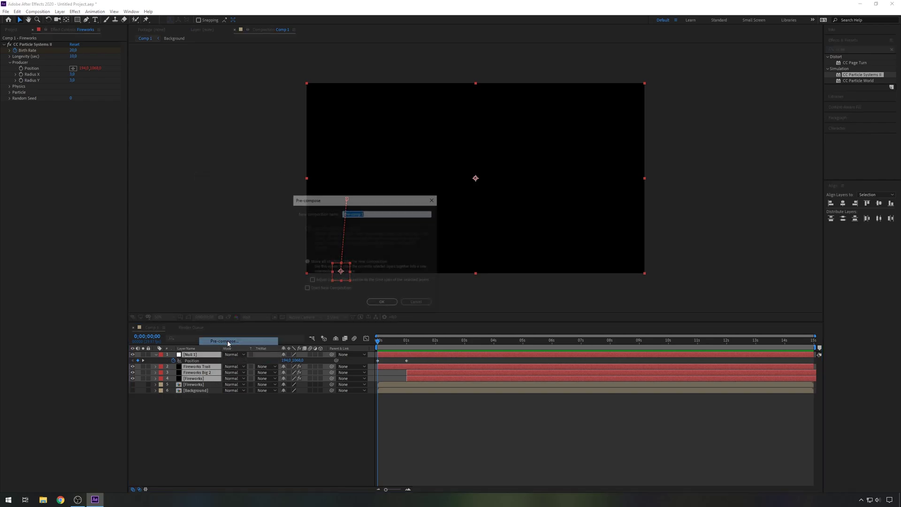
text(Firework)
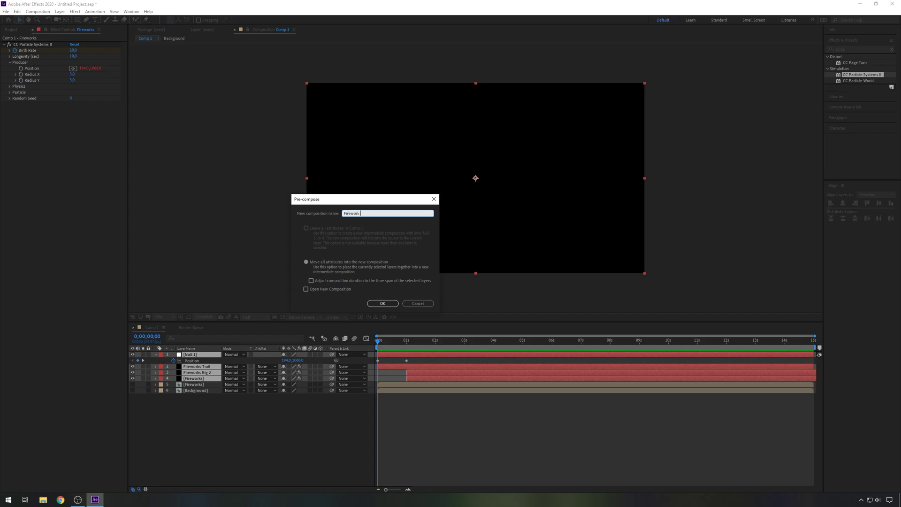
text(s Trail)
click(378, 303)
click(132, 355)
Create a new comp-sized black solid named "Text reveal"
right_click(229, 432)
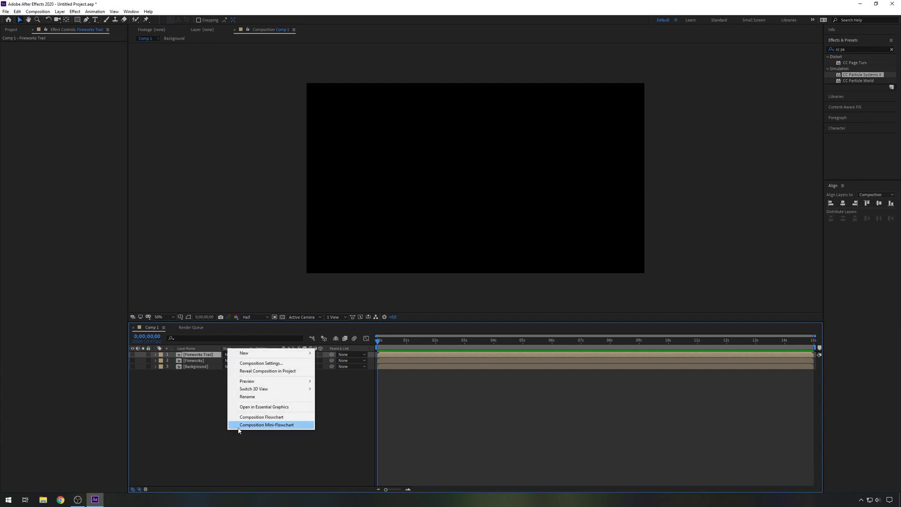
mouse_move(285, 356)
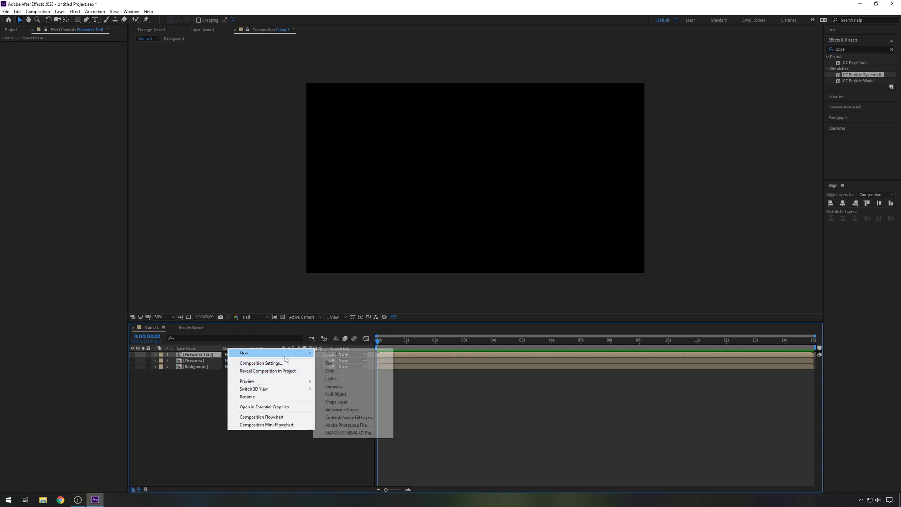
click(354, 370)
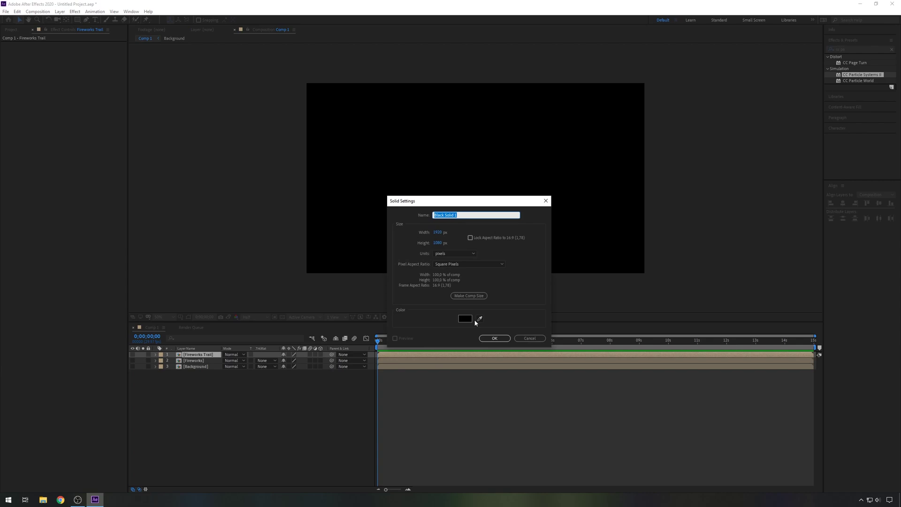
text(Text reveal)
click(507, 339)
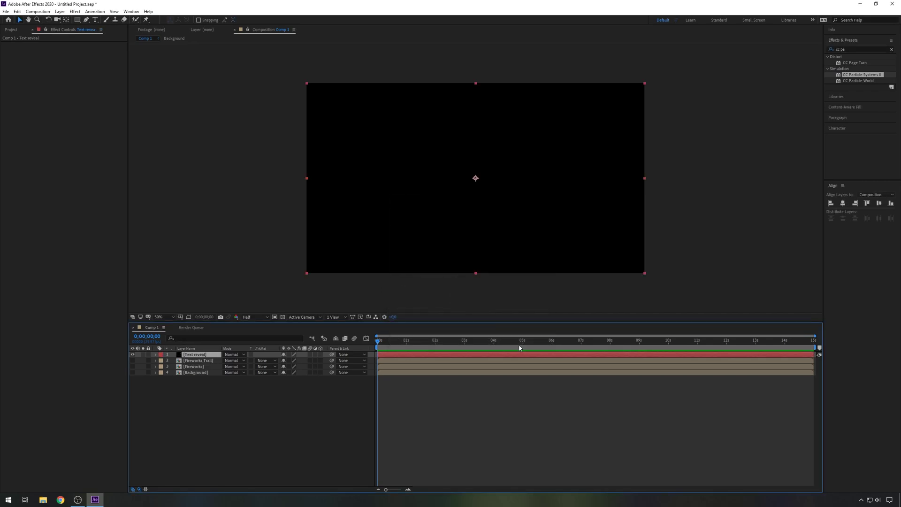
Apply CC Particle Systems II to the Text reveal solid and set its Particle Type to Shaded&Faded Sphere
double_click(870, 76)
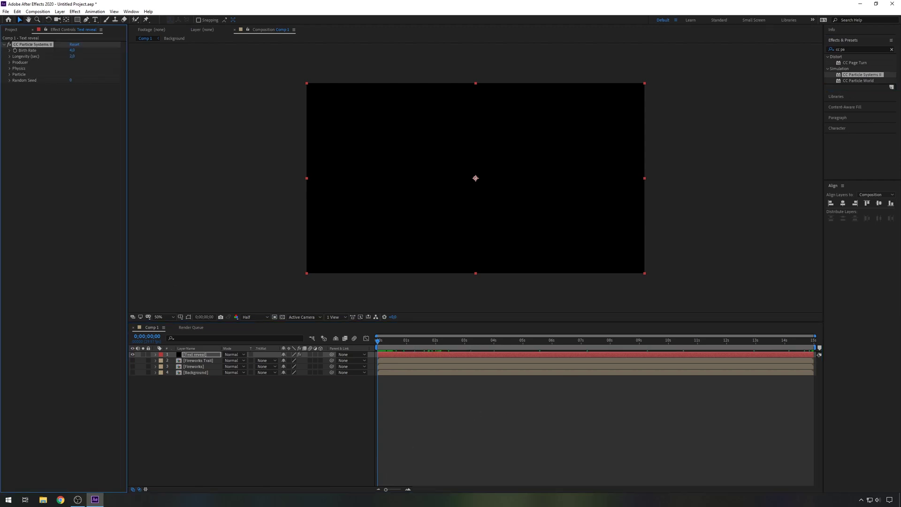
click(10, 75)
click(106, 83)
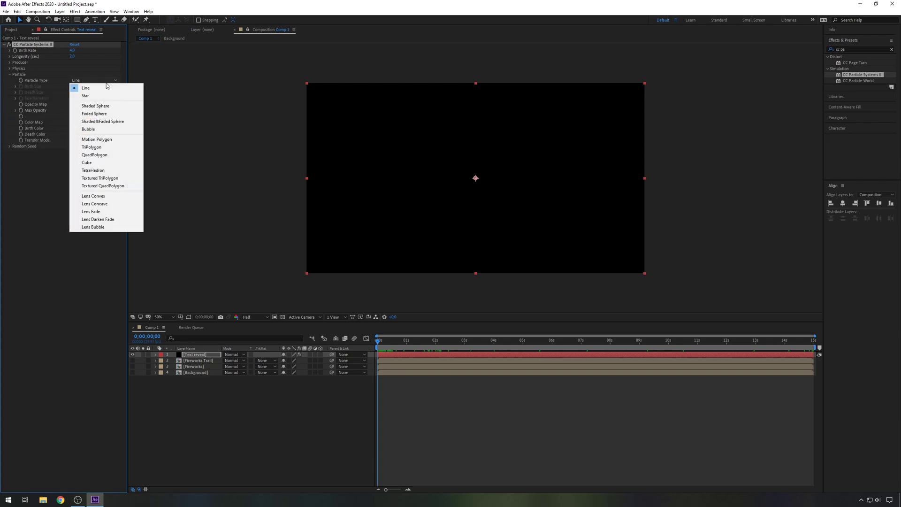
click(117, 123)
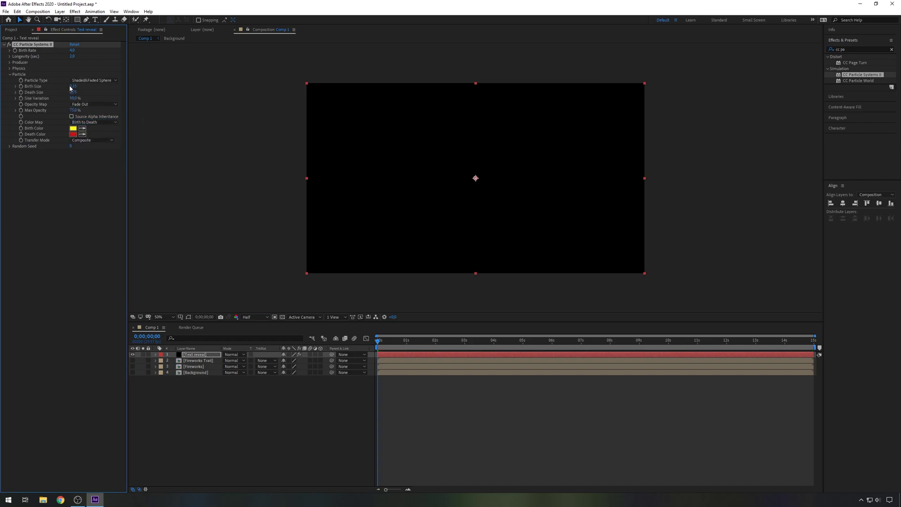
Set the particles' Birth Size to 0,03 and Death Size to 0,01, and the Birth Rate to 200
text(0,03)
click(75, 92)
text(0,01)
click(73, 50)
text(200)
key(Return)
Set the particle system's physics Velocity and Gravity to 0
click(9, 68)
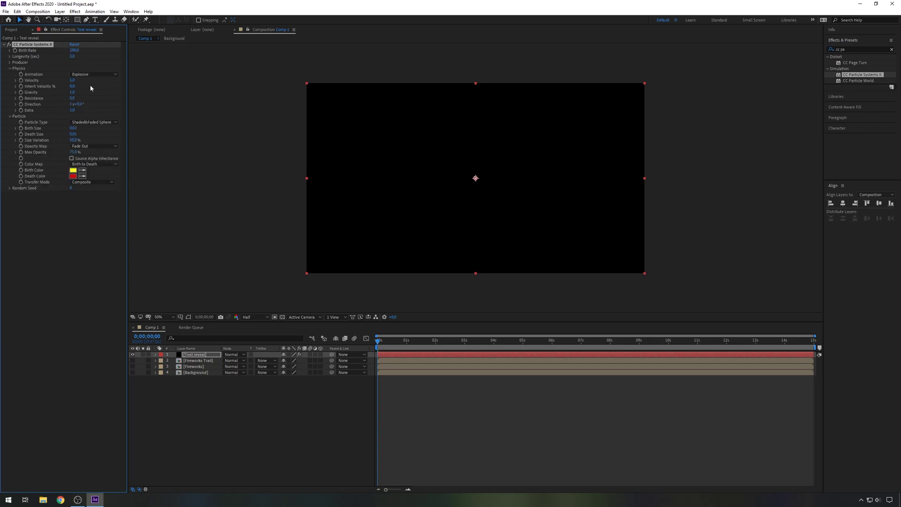
click(72, 80)
text(0)
click(73, 93)
text(0)
Set the producer's Radius X and Radius Y to 60, and check the particles at 0;00;02;01
click(10, 64)
click(73, 74)
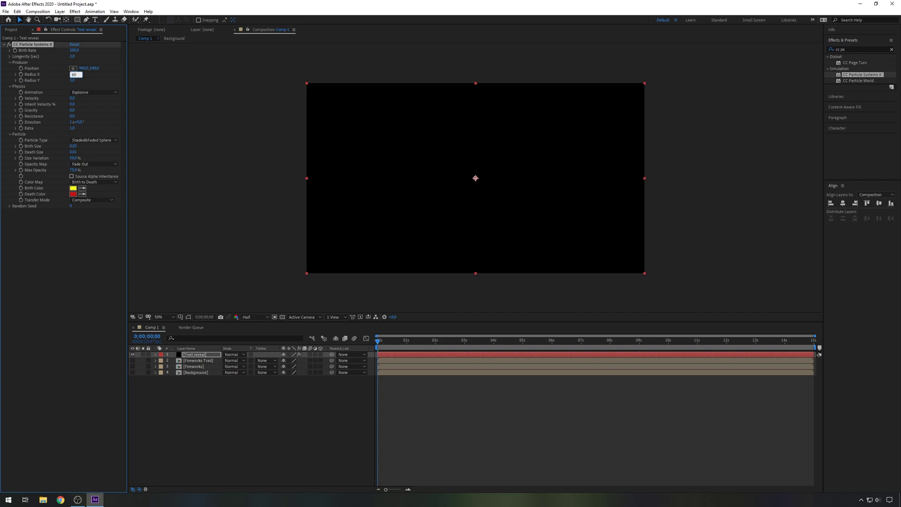
key(Tab)
text(60)
click(76, 286)
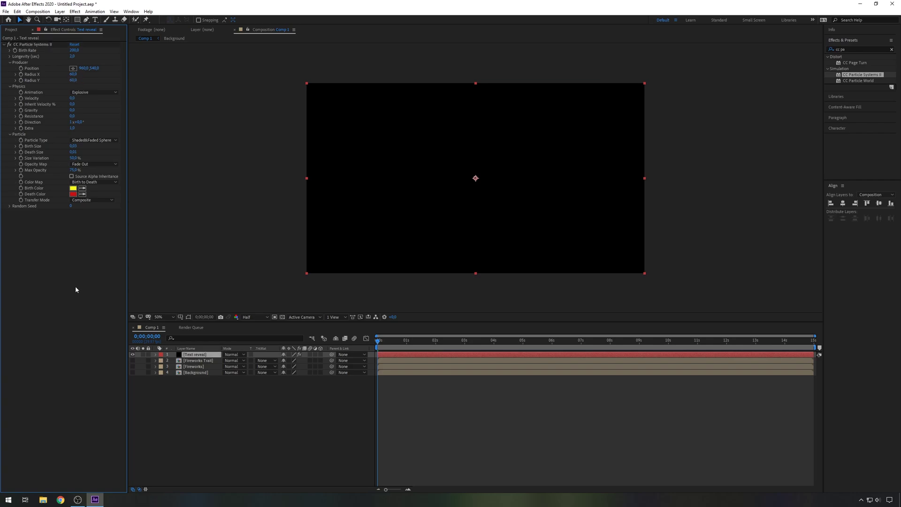
drag(378, 344, 436, 347)
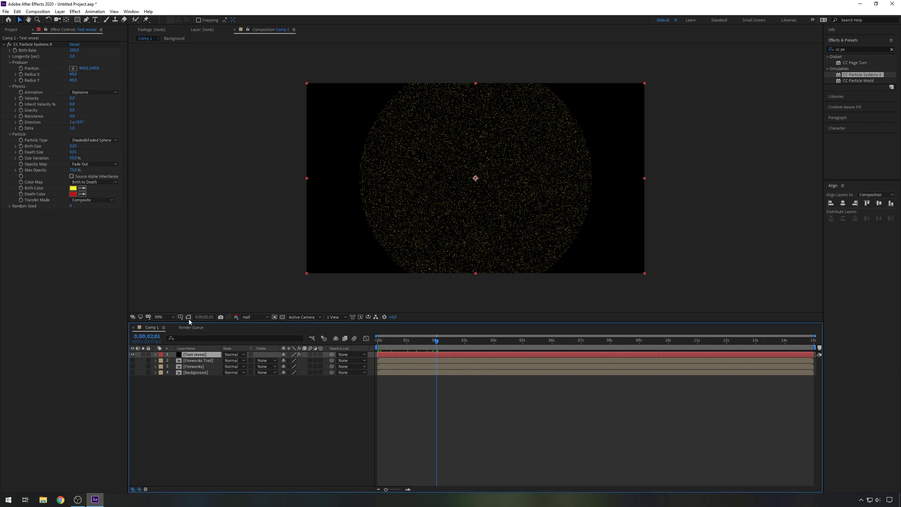
Pre-compose the Text reveal solid as "Text reveal", moving all attributes into the new composition
click(251, 469)
click(205, 355)
right_click(206, 355)
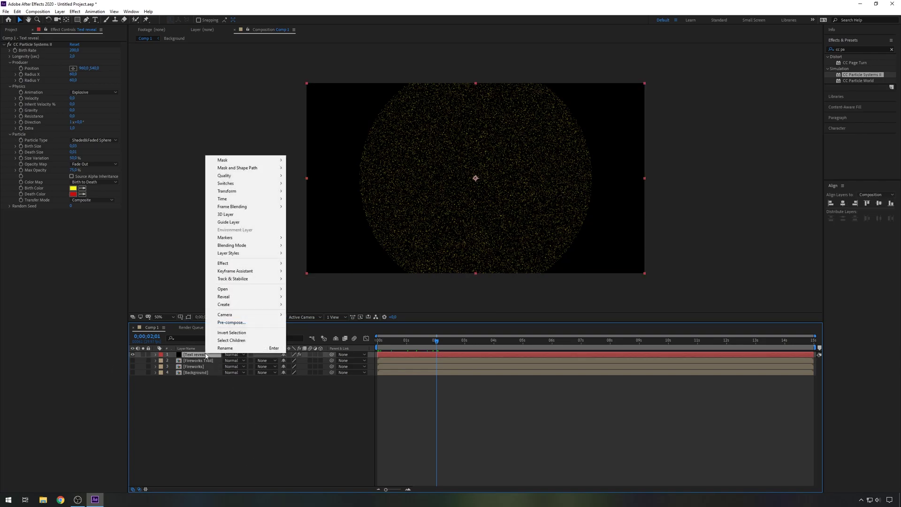
click(268, 323)
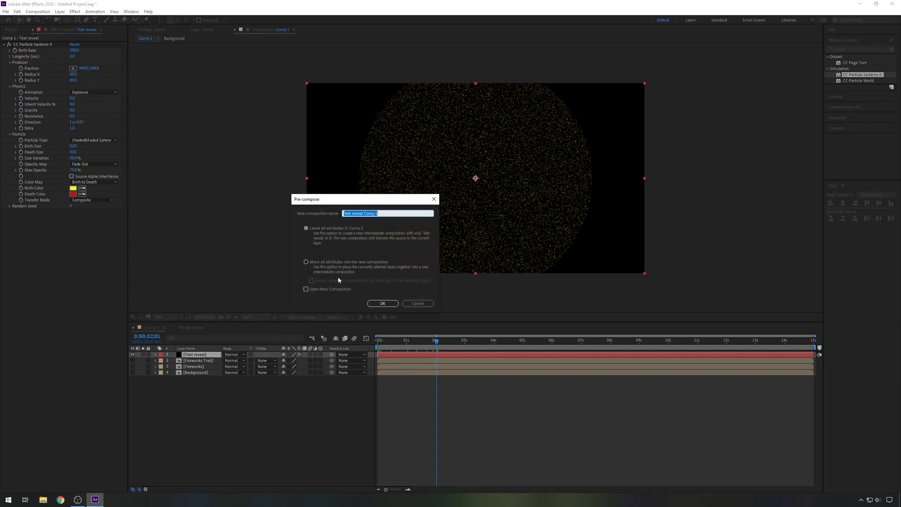
click(395, 213)
drag(364, 213, 400, 213)
key(BackSpace)
click(306, 261)
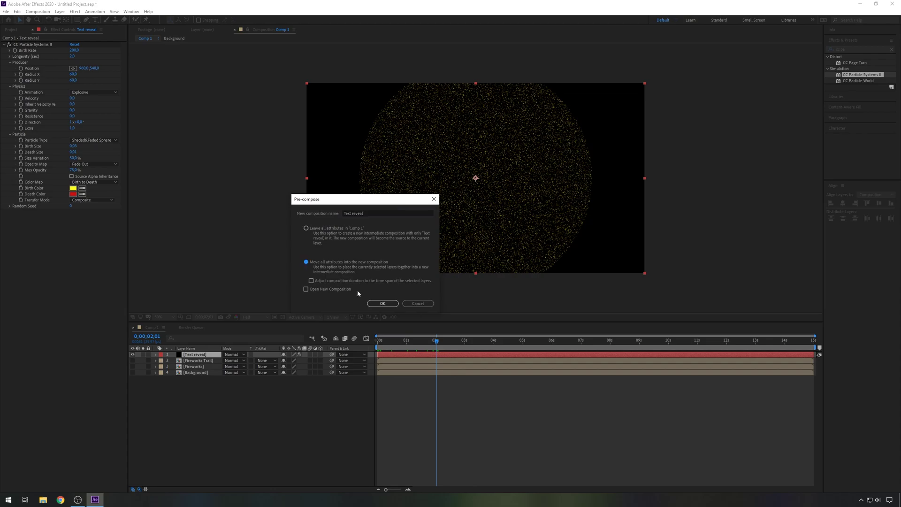
click(383, 304)
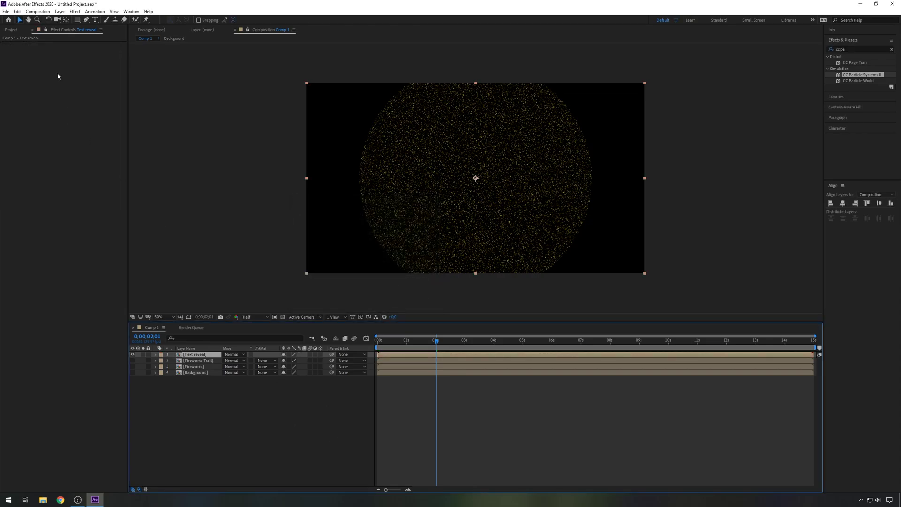
Add a text layer reading "Happy NewYear!" over the particles with the Type tool
click(95, 20)
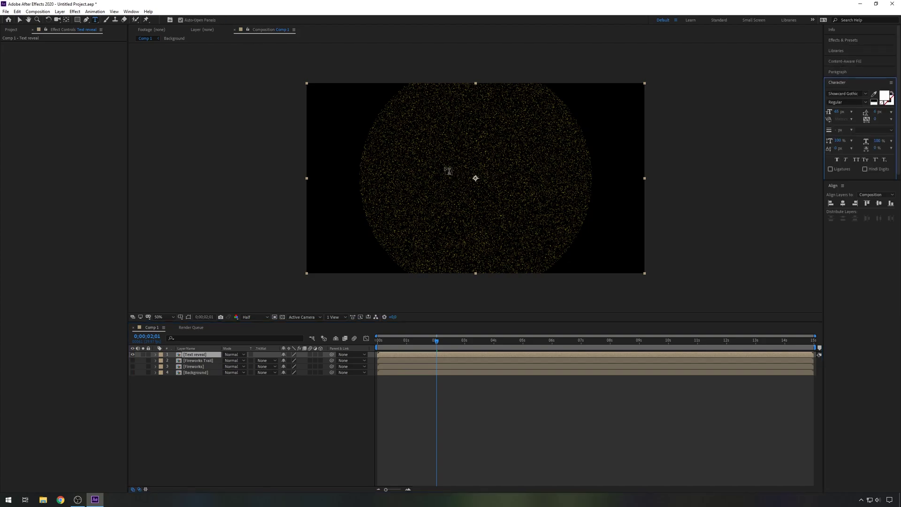
click(431, 149)
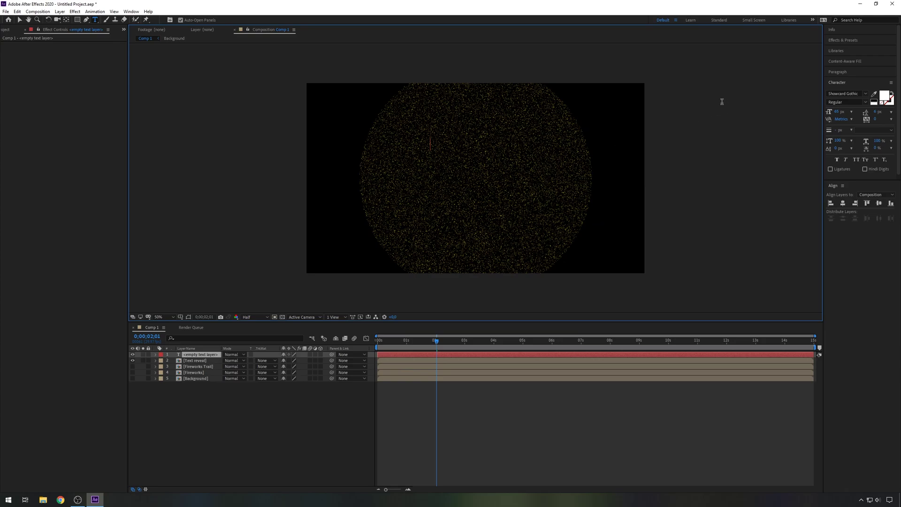
text(Happy)
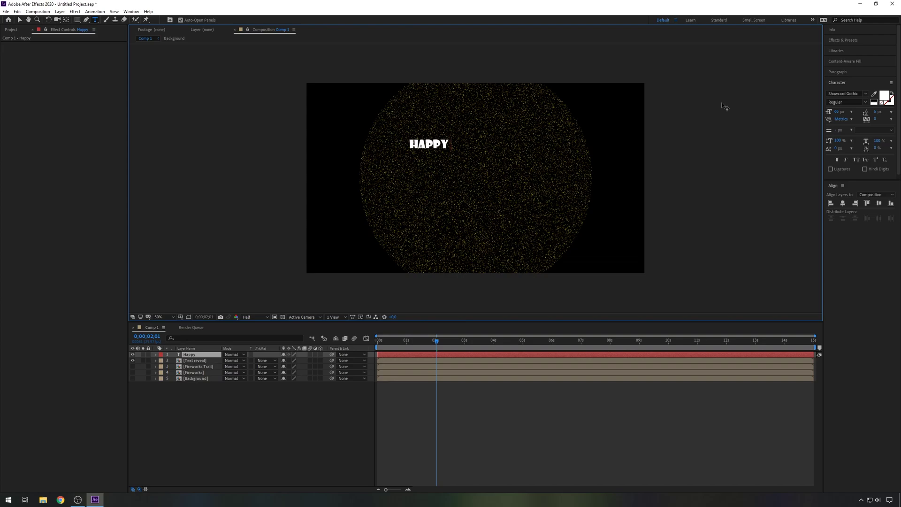
text( New)
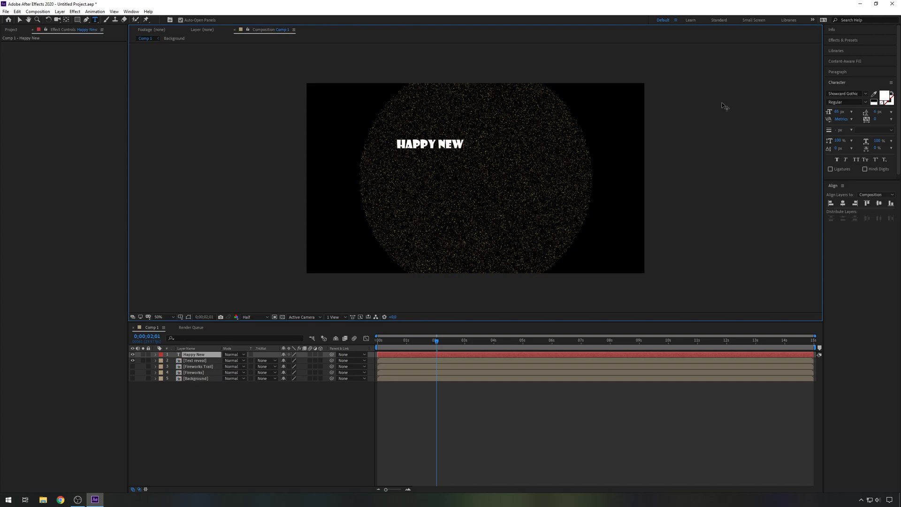
text(Year)
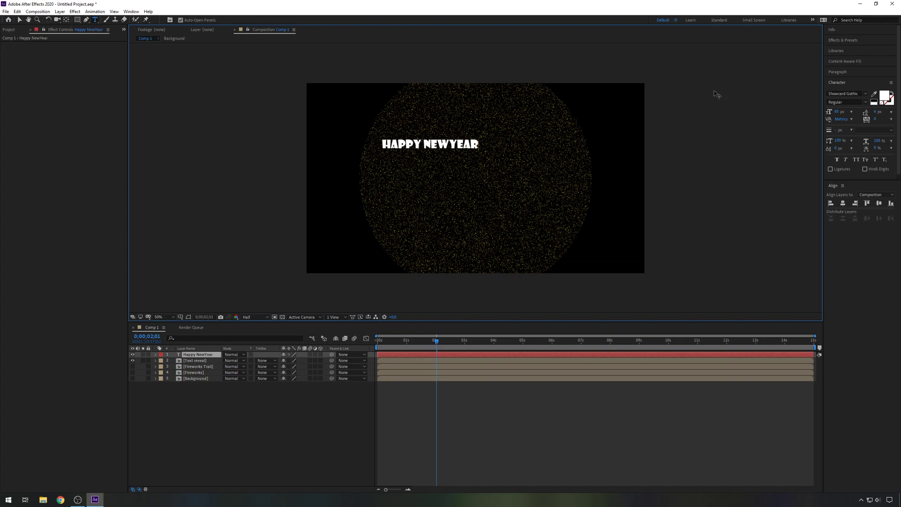
text(!)
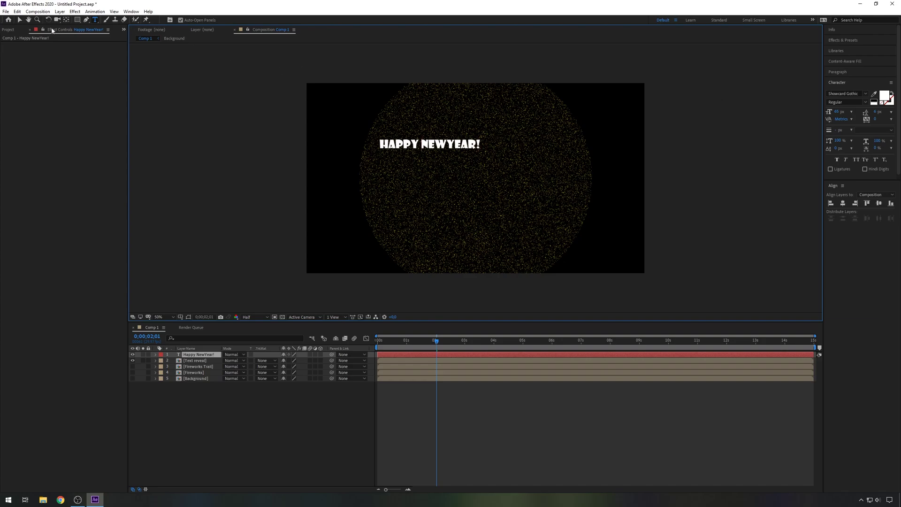
click(16, 12)
click(245, 7)
click(20, 20)
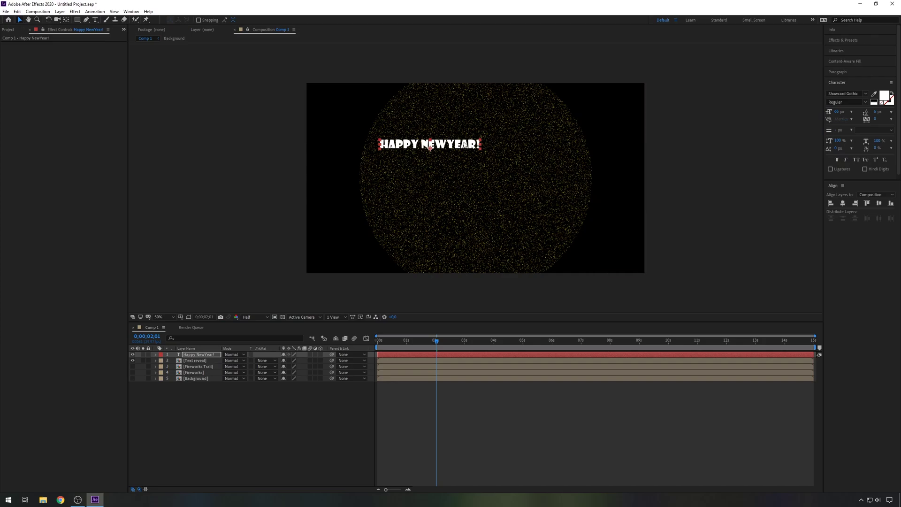
Move the text near the frame's horizontal centre and set the word "Happy" in the Engravers MT font
drag(468, 150, 515, 163)
double_click(472, 161)
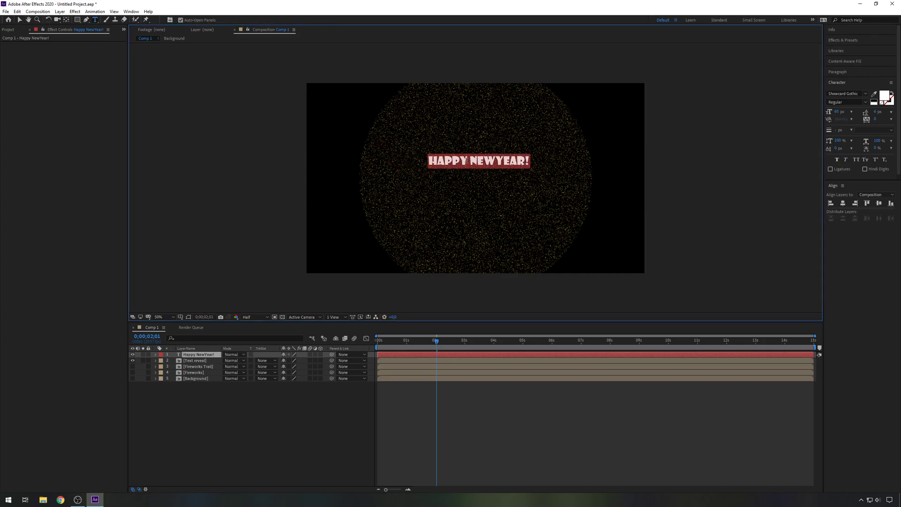
click(466, 161)
drag(467, 161, 414, 162)
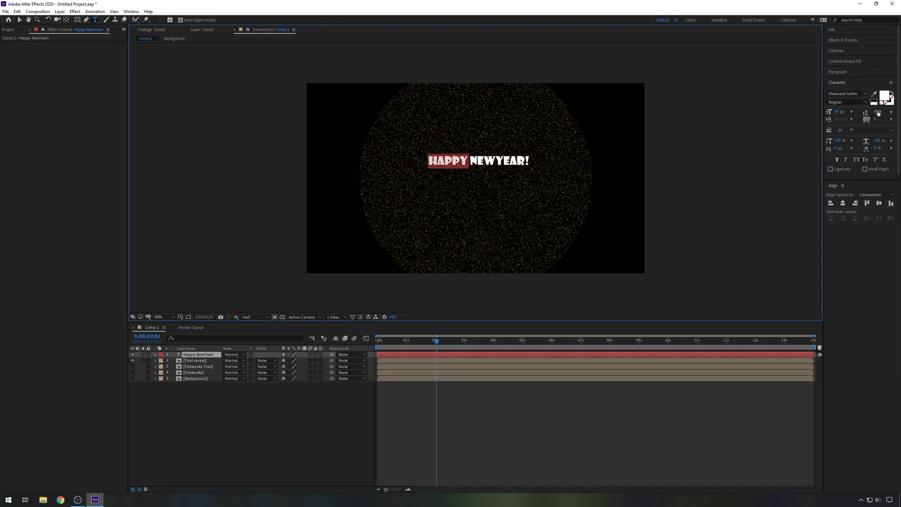
click(865, 93)
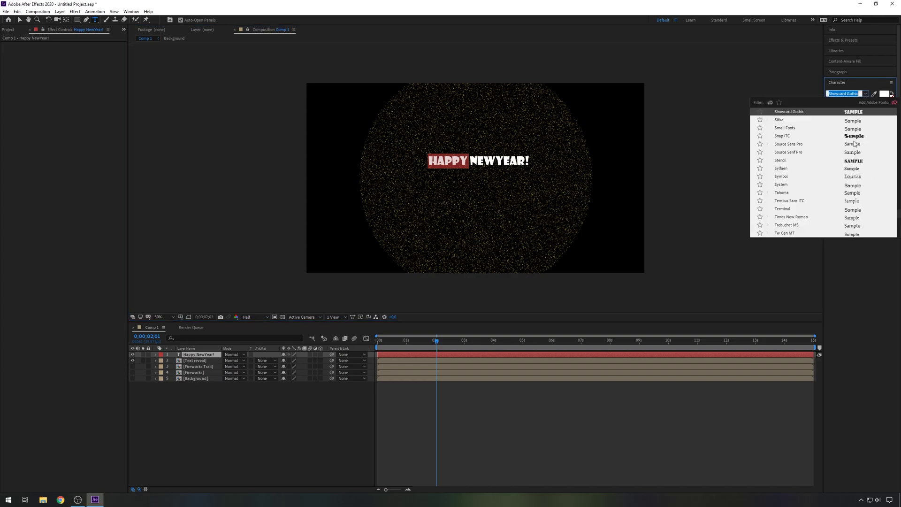
scroll(857, 180, up, 15)
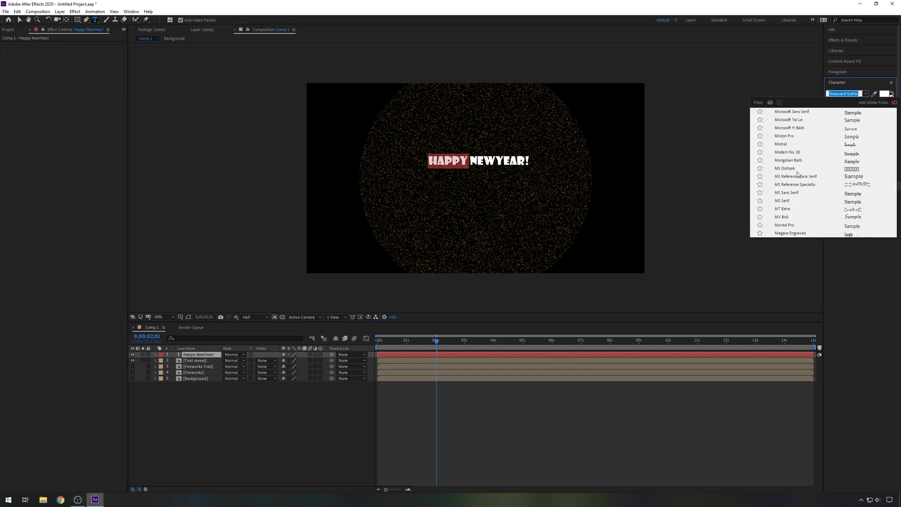
scroll(798, 174, up, 6)
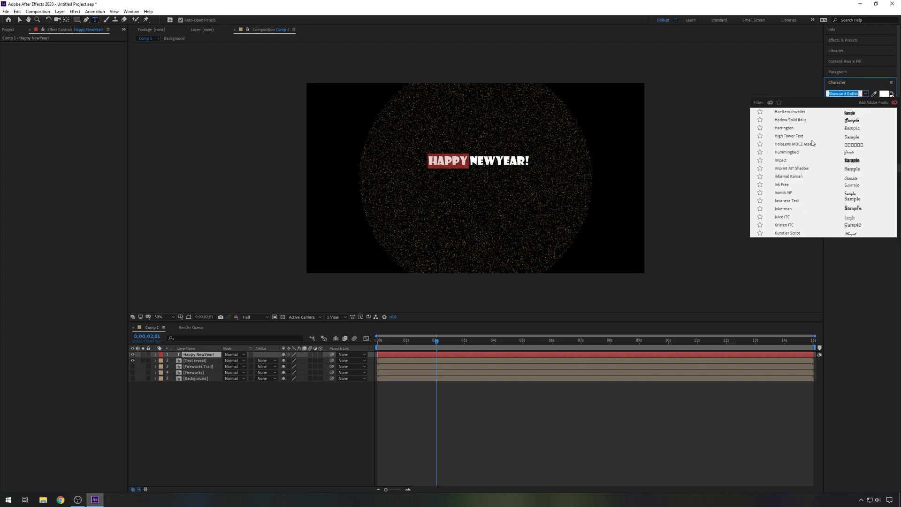
scroll(811, 143, up, 10)
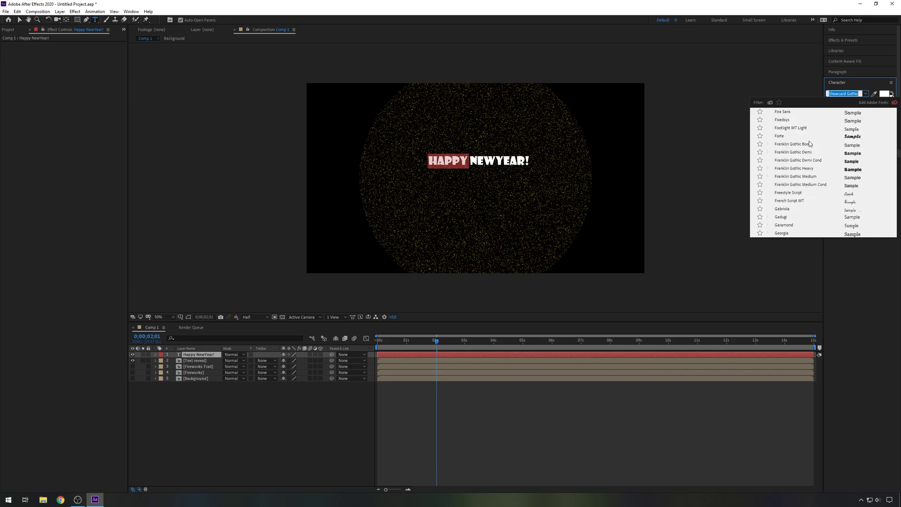
scroll(809, 143, up, 2)
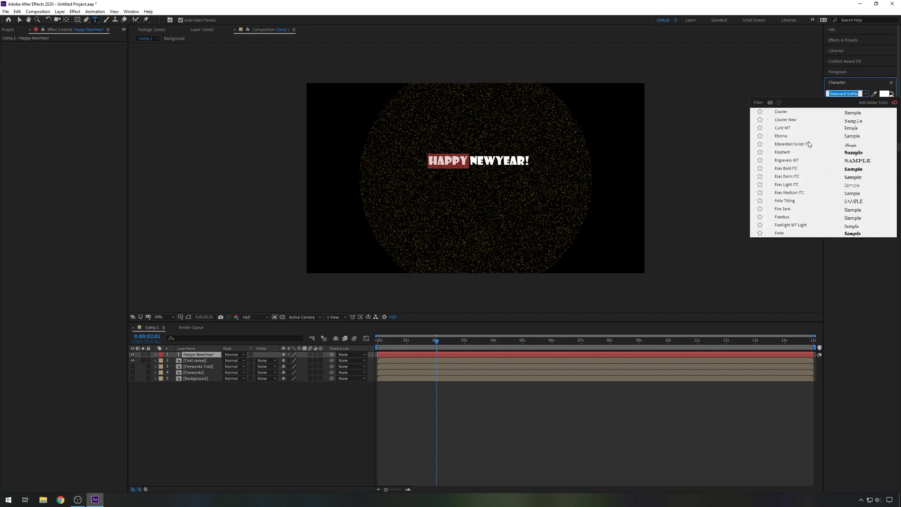
click(790, 161)
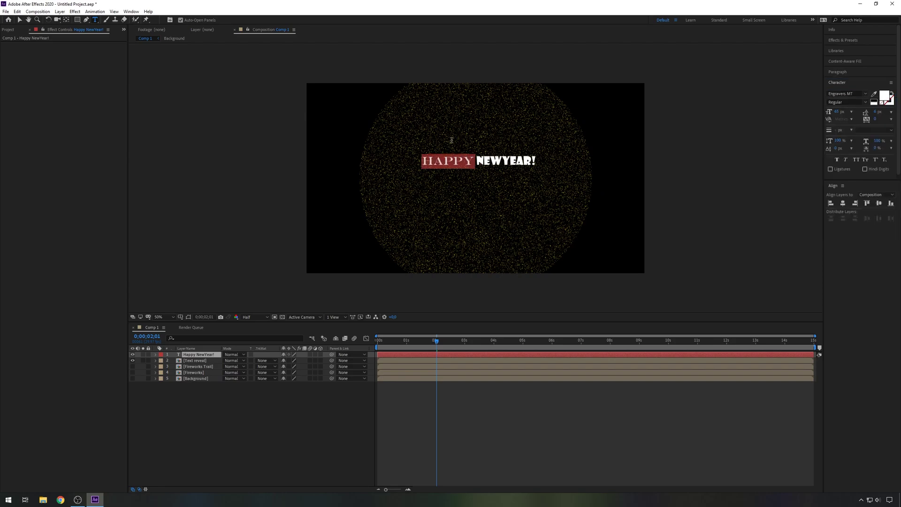
click(478, 159)
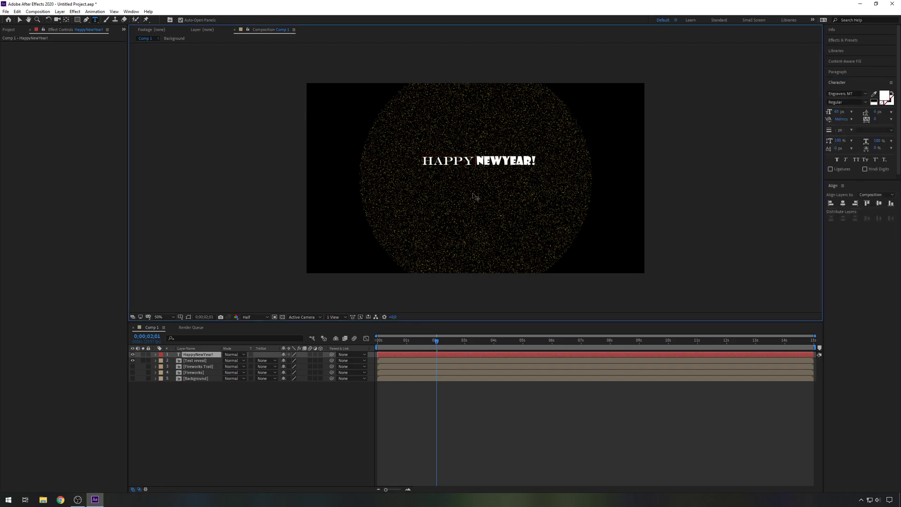
key(BackSpace)
key(BackSpace)
key(BackSpace)
key(BackSpace)
key(BackSpace)
key(BackSpace)
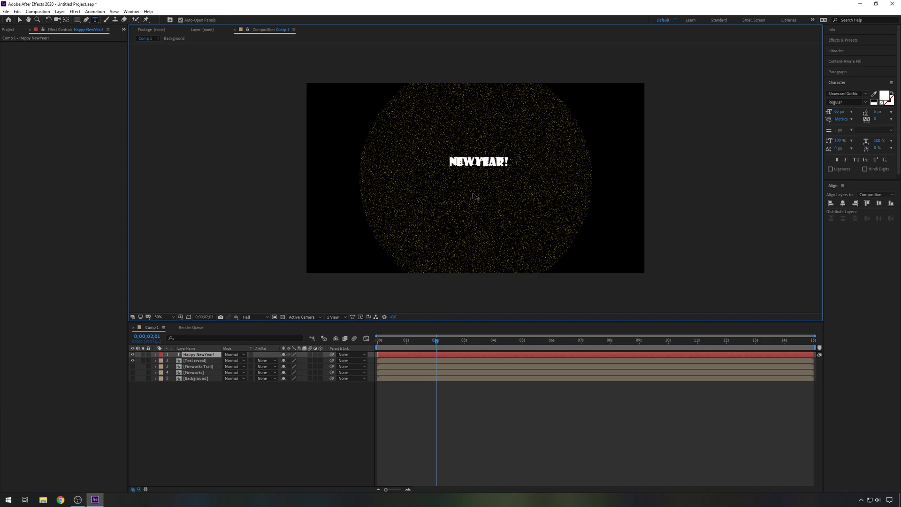
key(ctrl+z)
Delete "NewYear!" from the text so the layer reads only "Happy", and select that layer
click(19, 20)
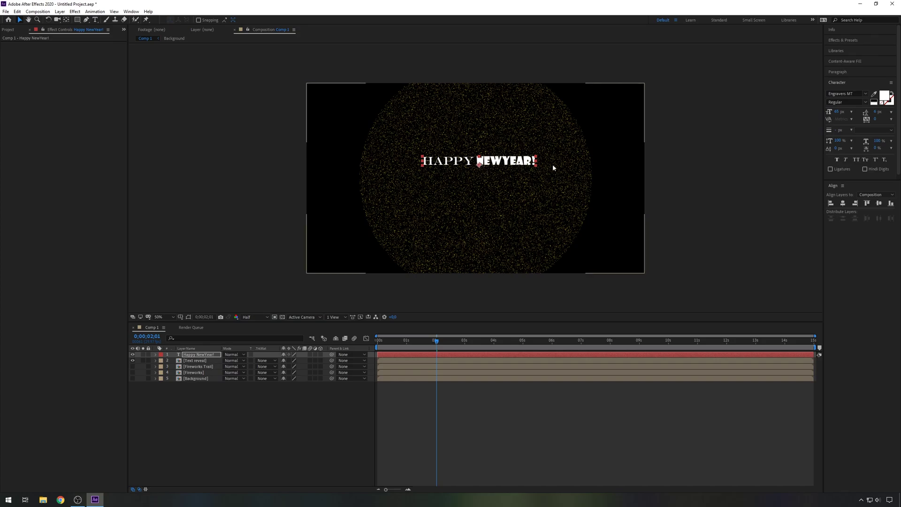
click(535, 168)
double_click(499, 161)
drag(475, 160, 570, 161)
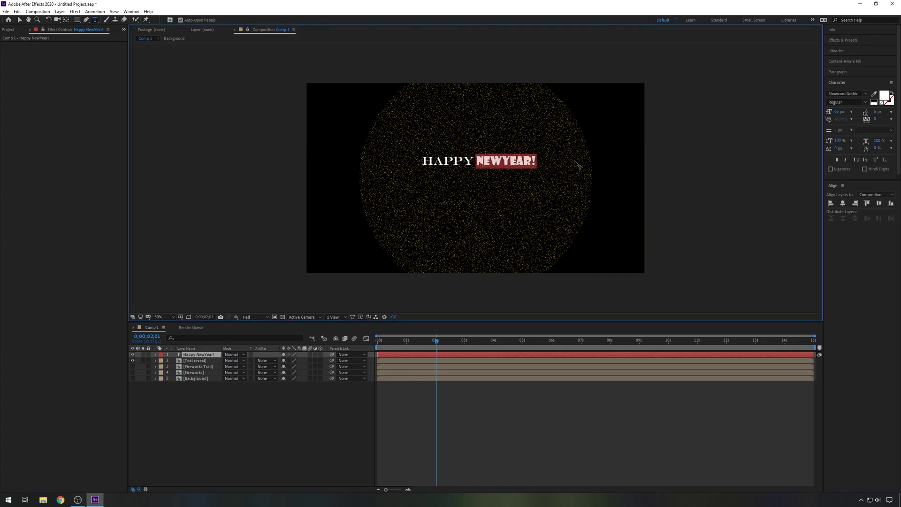
key(BackSpace)
key(BackSpace)
click(198, 355)
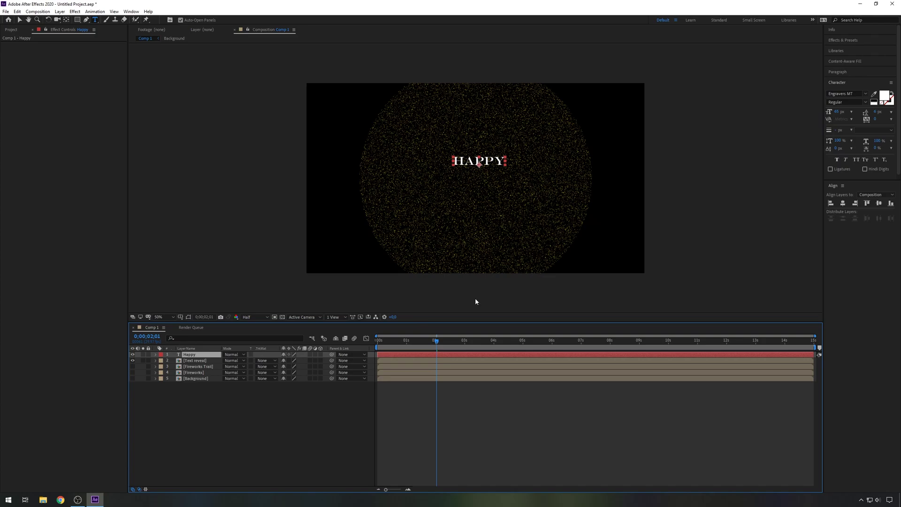
Duplicate the "Happy" text layer, change the copy to "NewYear!", and place it just below "Happy"
key(ctrl+d)
double_click(186, 355)
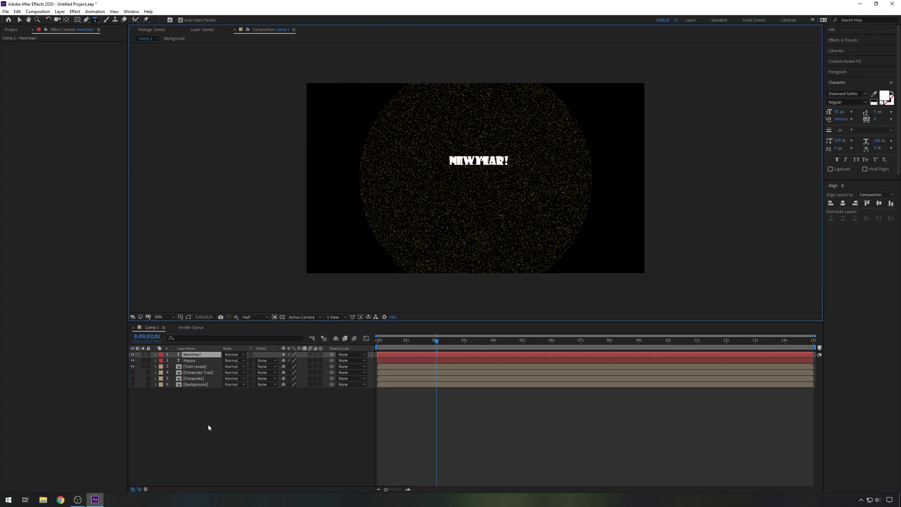
click(207, 423)
click(20, 20)
click(472, 124)
drag(481, 170, 486, 186)
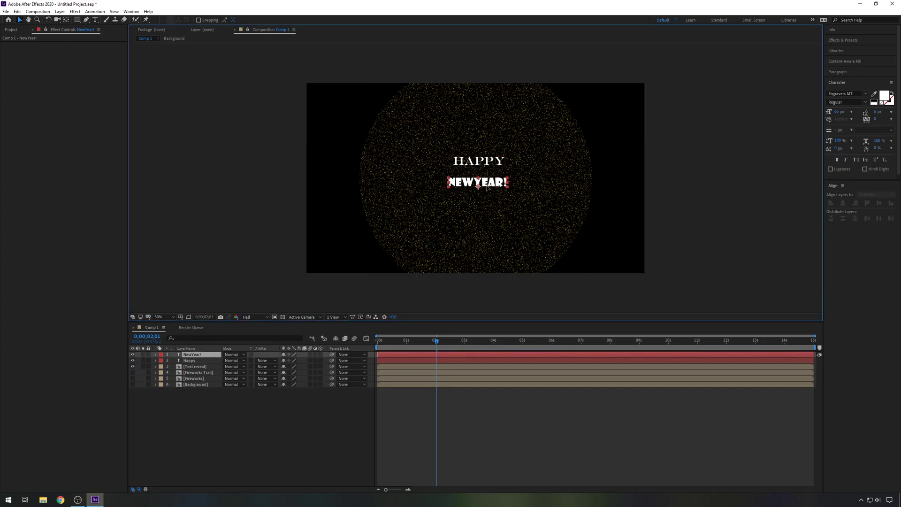
Set the font size of the "Happy" text to 200 px
double_click(479, 161)
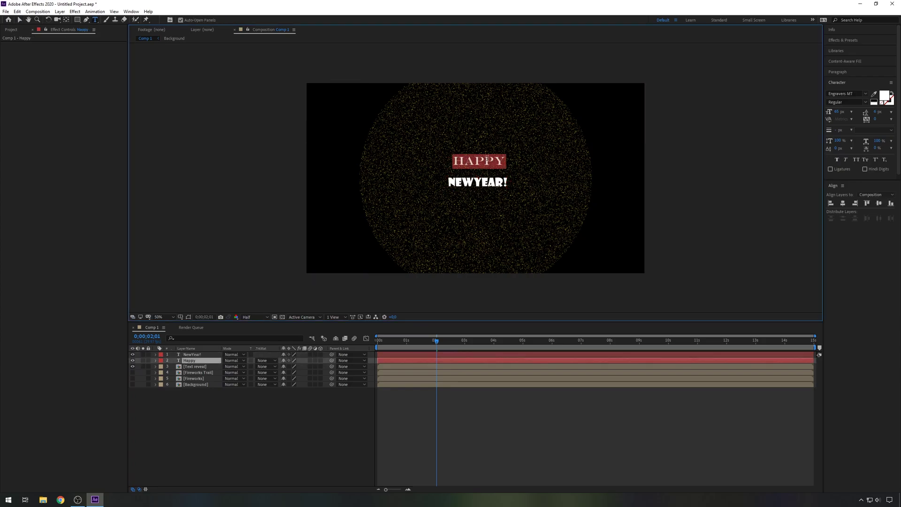
click(840, 113)
text(200)
key(Return)
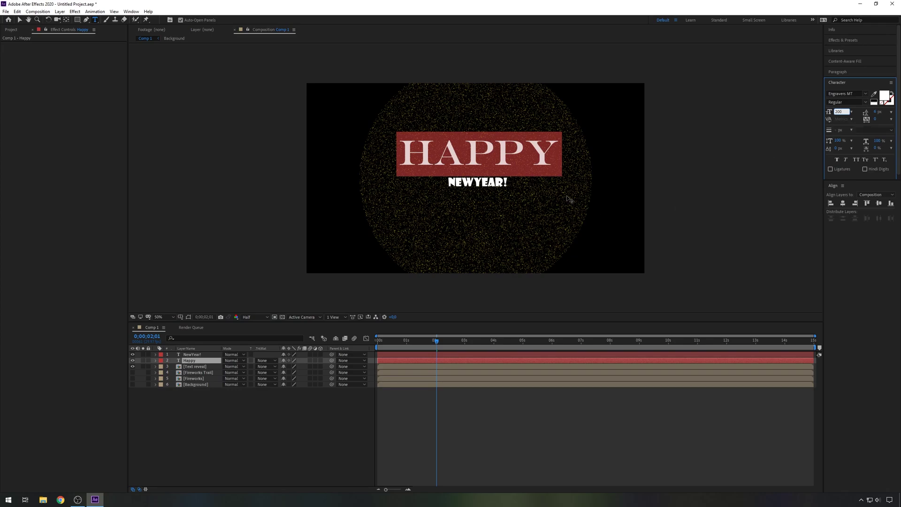
Move "NewYear!" slightly lower and set its font to Hummingbird
click(20, 20)
drag(495, 184, 492, 194)
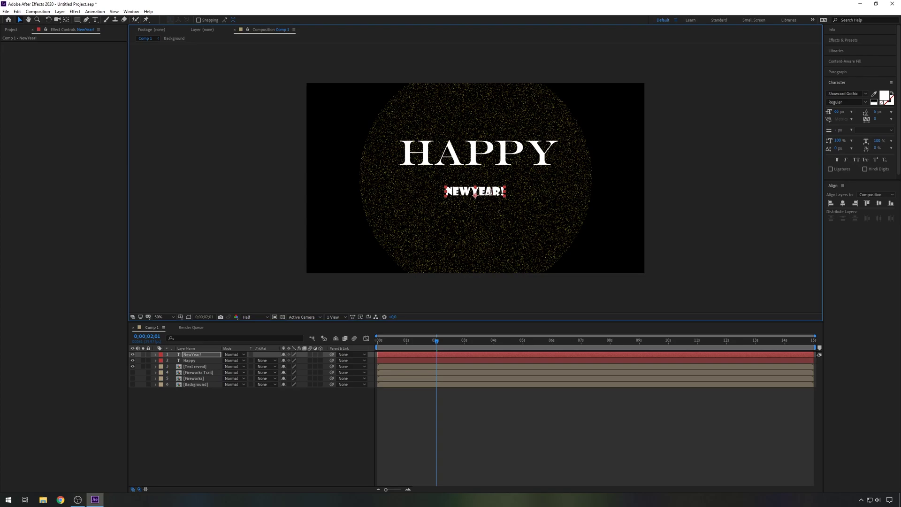
double_click(491, 194)
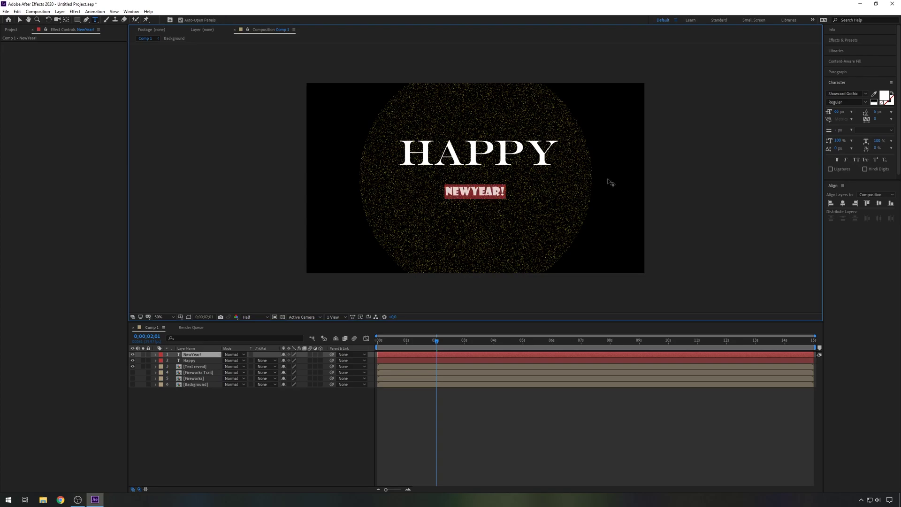
click(866, 95)
scroll(820, 180, down, 10)
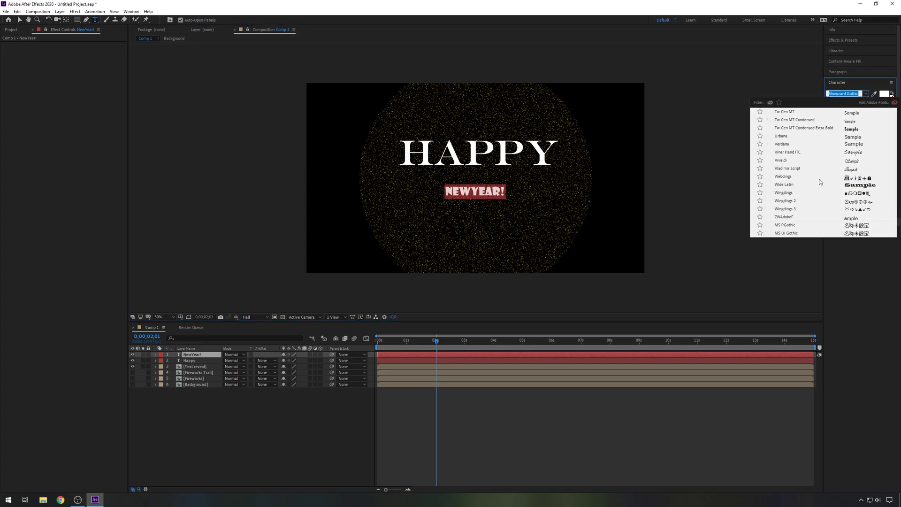
scroll(817, 178, up, 10)
scroll(811, 179, up, 20)
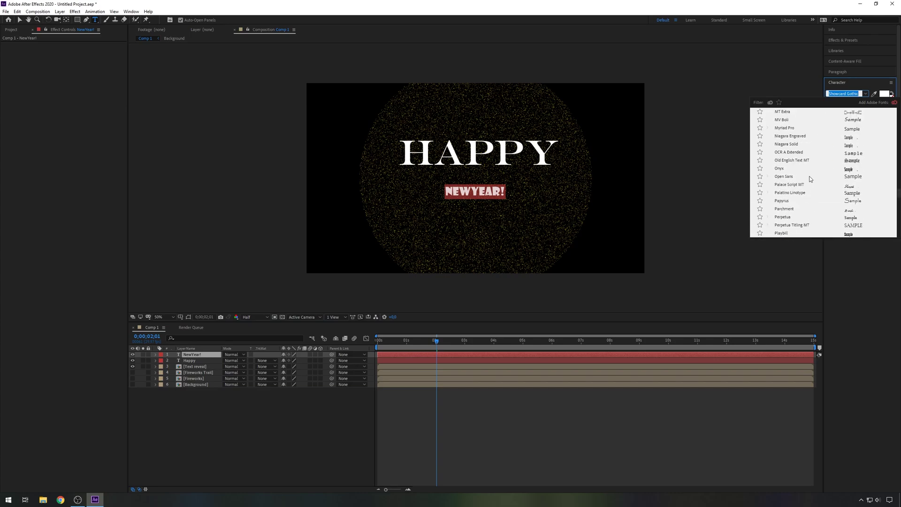
scroll(808, 175, up, 20)
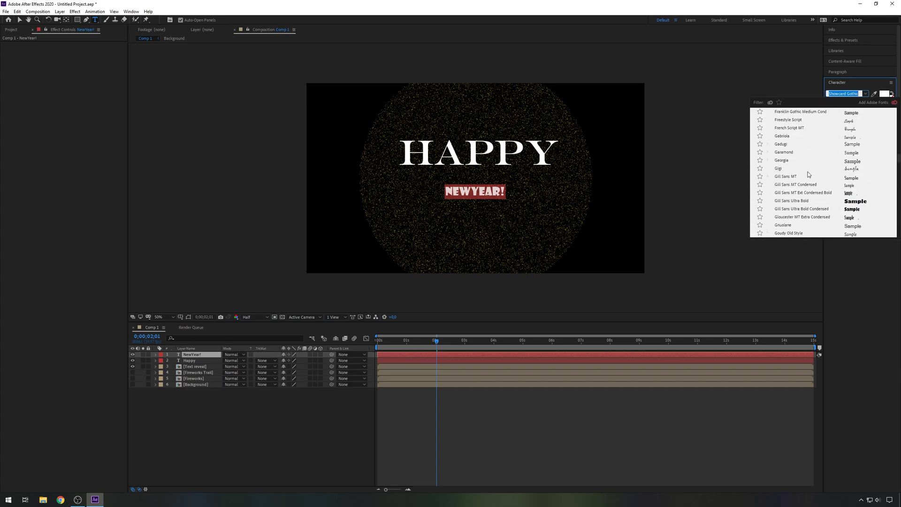
scroll(809, 170, down, 10)
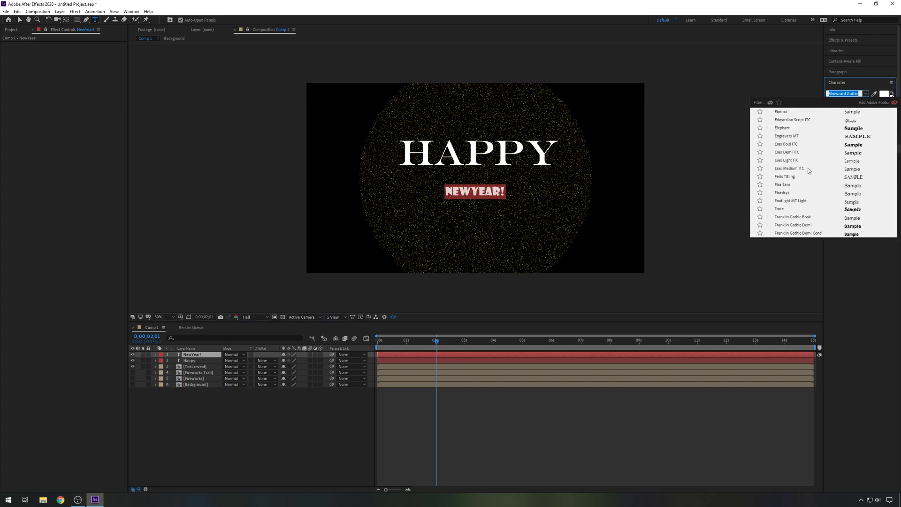
scroll(806, 191, down, 4)
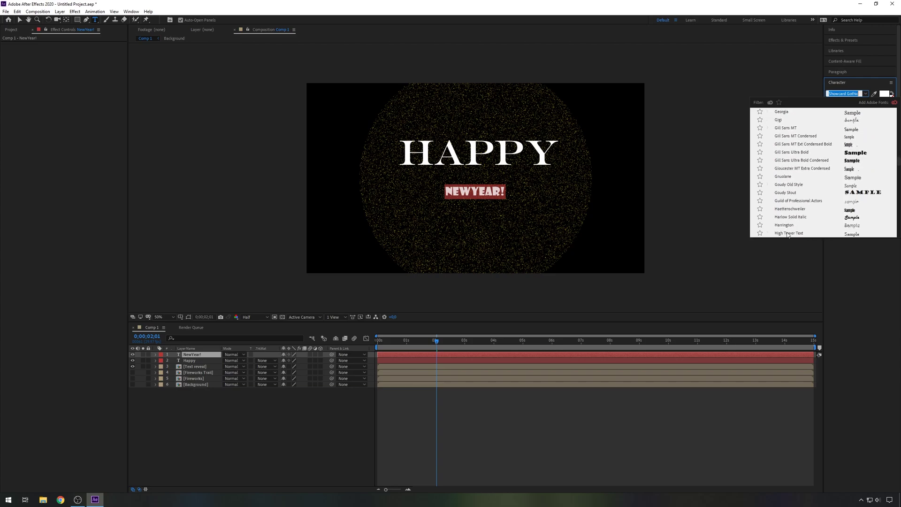
click(787, 225)
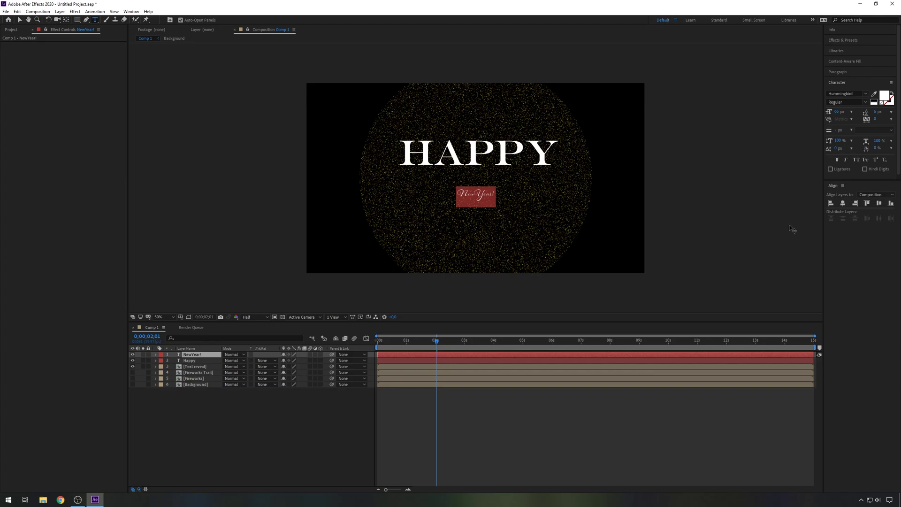
Set the "NewYear!" font size to 300 px and move the text down clear of "Happy"
click(838, 112)
text(300)
key(Return)
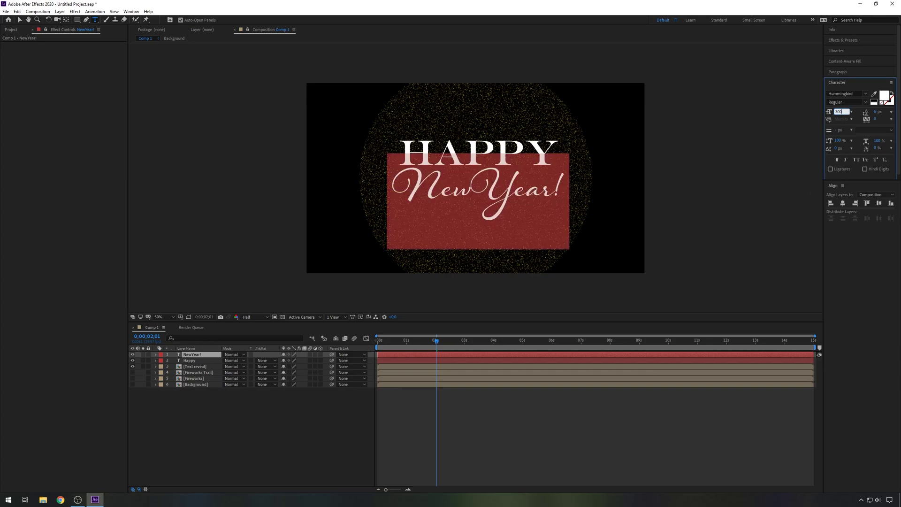
click(20, 20)
drag(507, 197, 502, 213)
Center the "Happy" and "NewYear!" layers horizontally in the composition
click(504, 157)
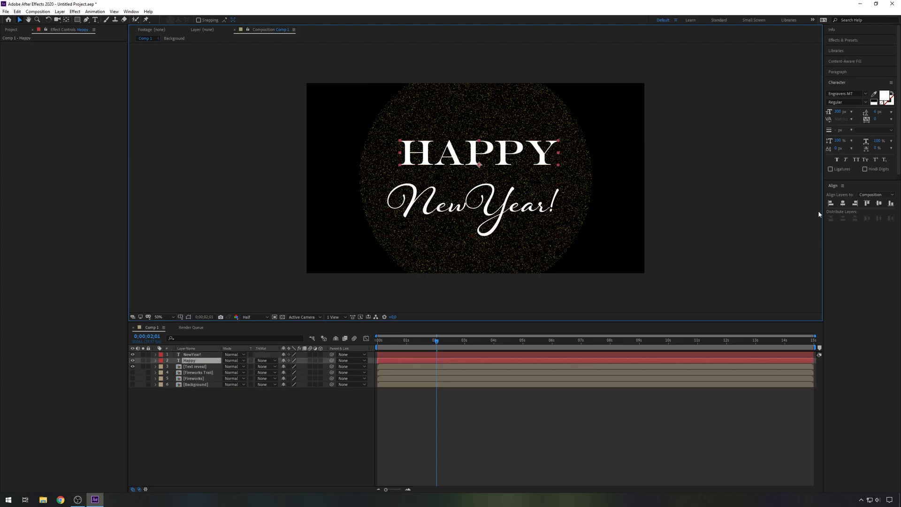
click(843, 203)
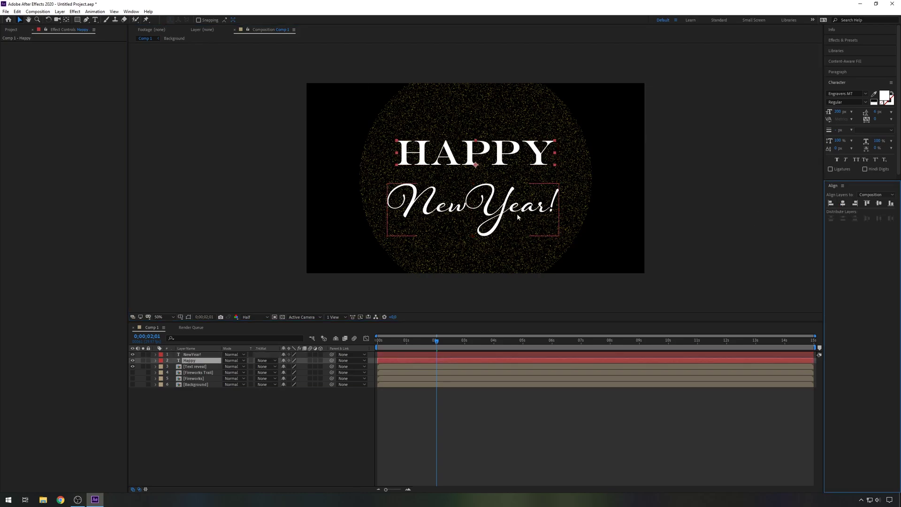
click(507, 215)
click(842, 204)
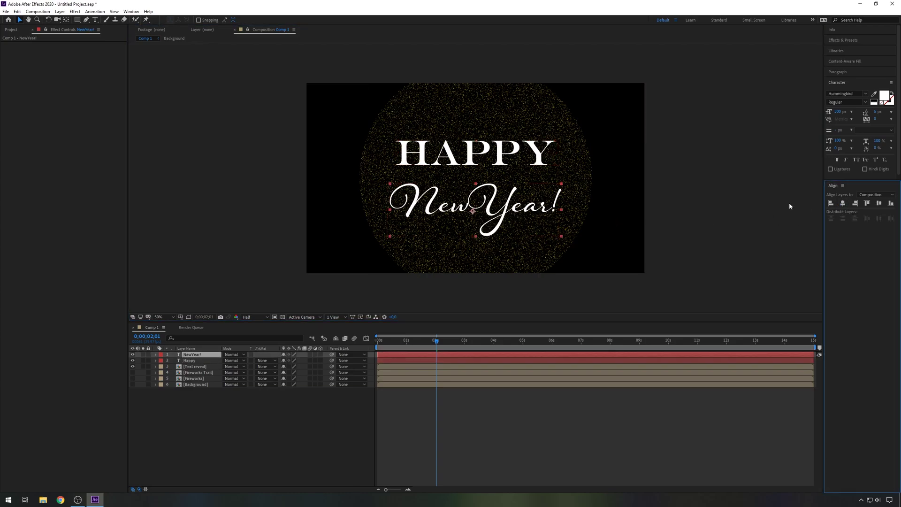
Try font sizes of 150 and 100 px on "Happy" and settle on 130 px
double_click(486, 158)
click(841, 112)
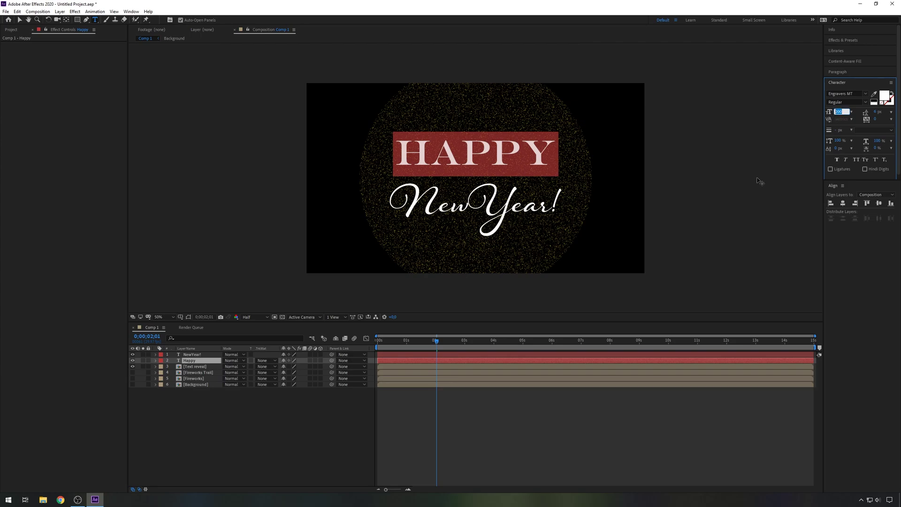
text(150)
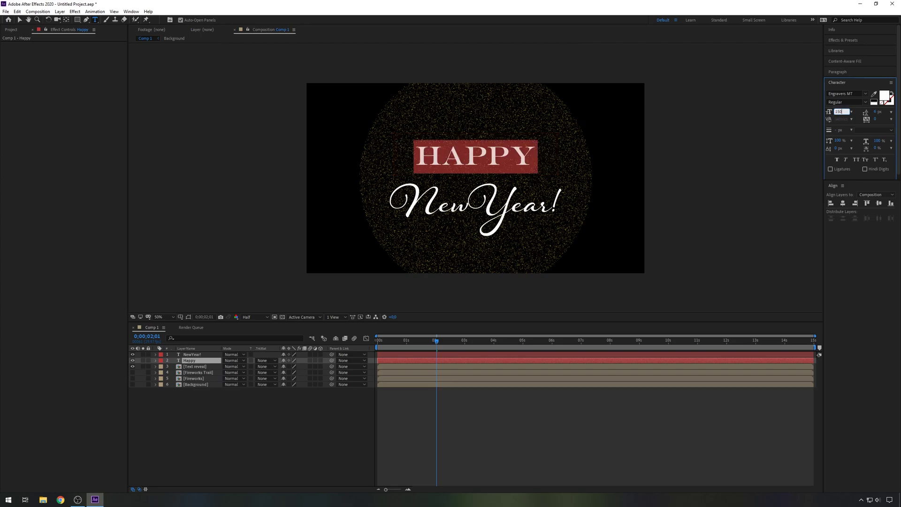
text(100)
key(Return)
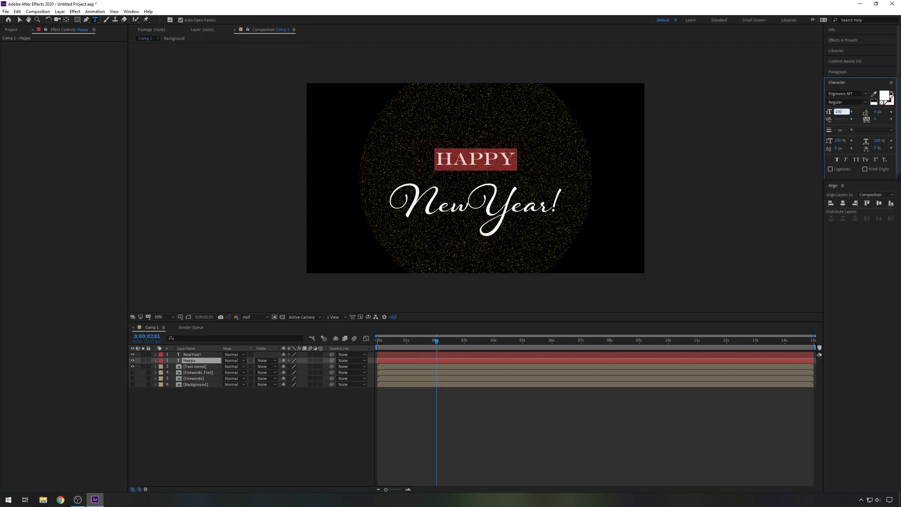
click(840, 112)
text(130)
key(Return)
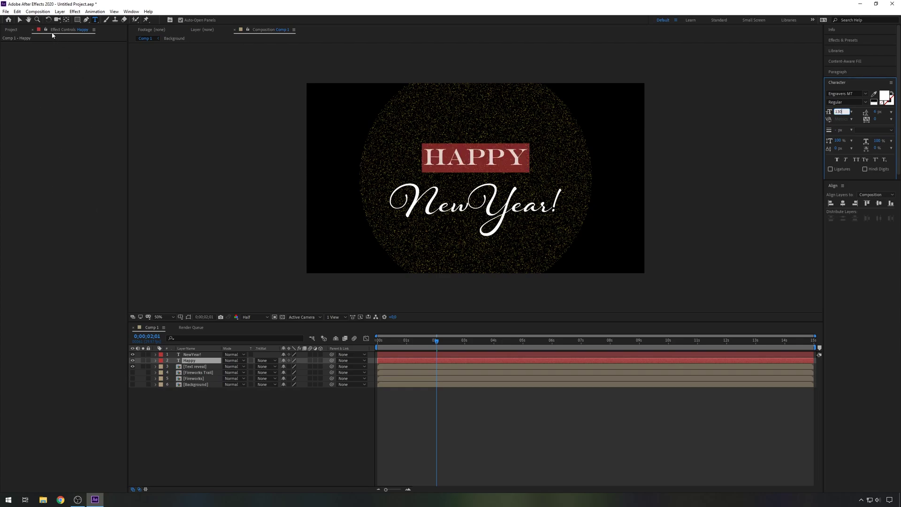
Pre-compose both text layers as "Text" and set it as the Alpha Matte for the Text reveal layer
click(20, 21)
click(203, 355)
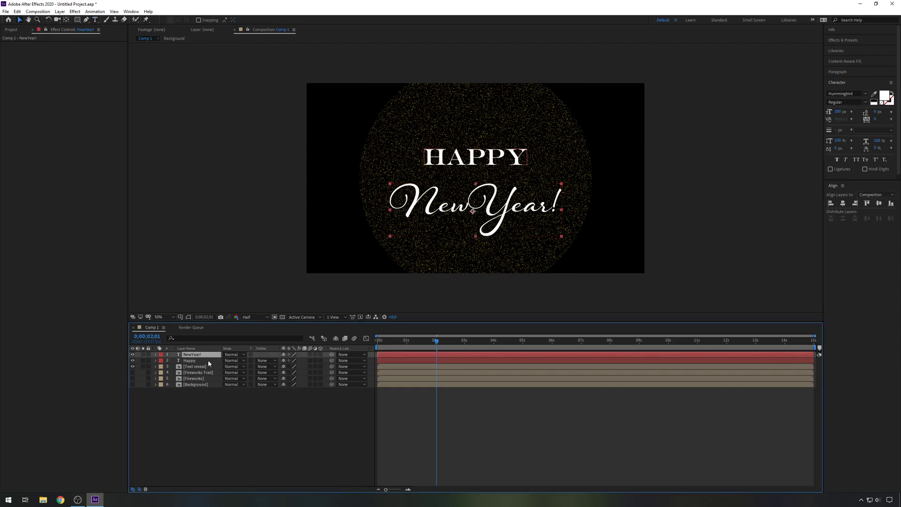
ctrl+click(207, 360)
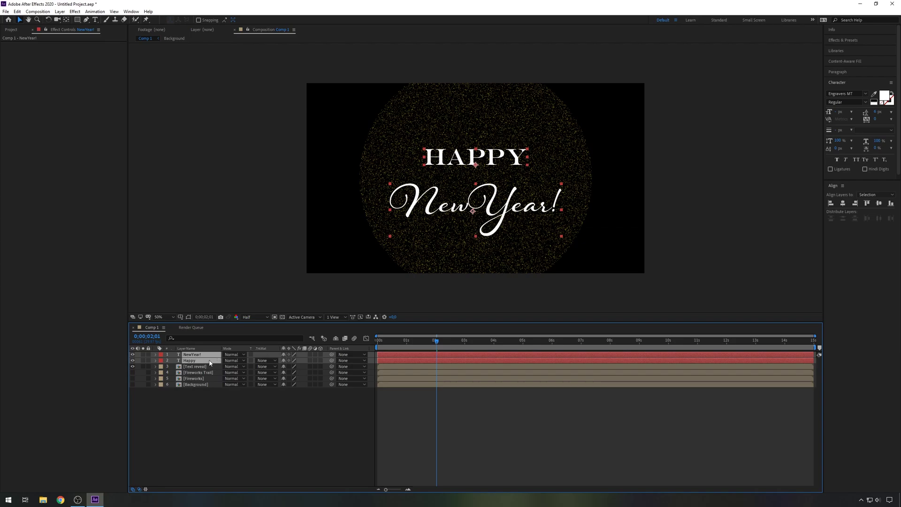
right_click(209, 360)
click(237, 329)
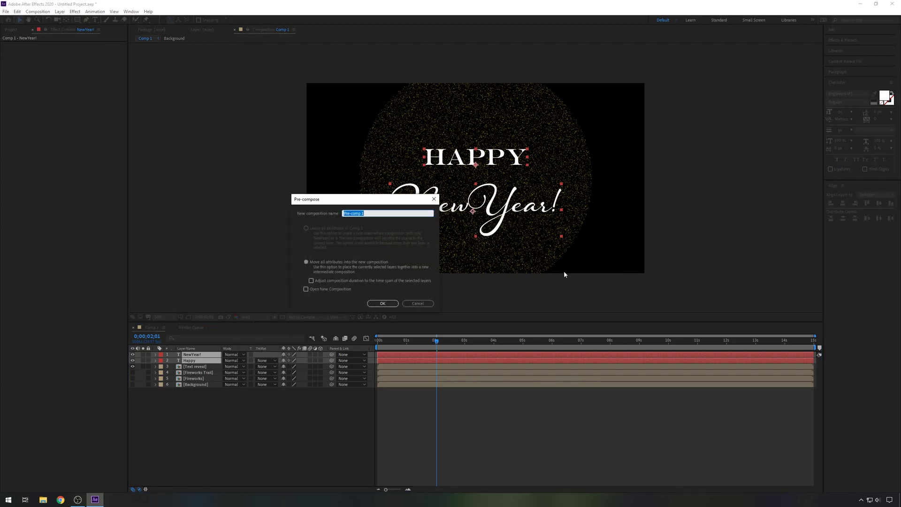
text(Text)
key(Return)
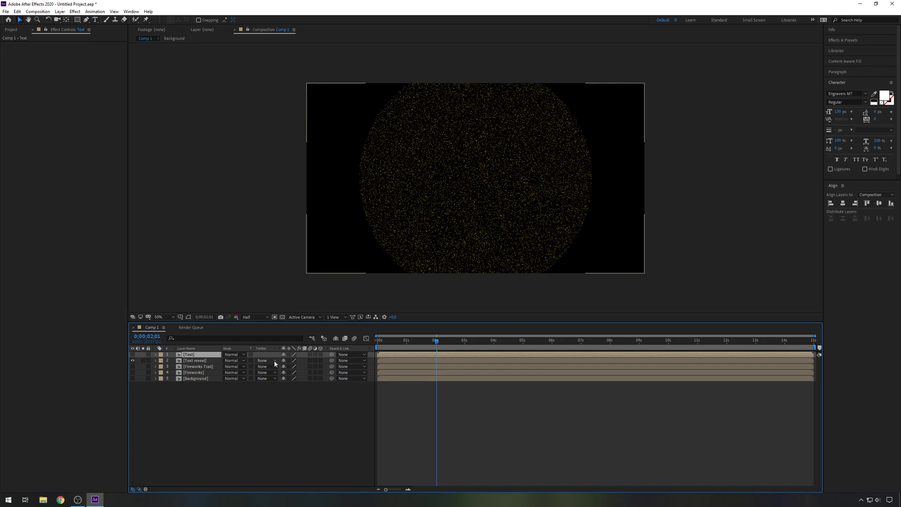
click(275, 361)
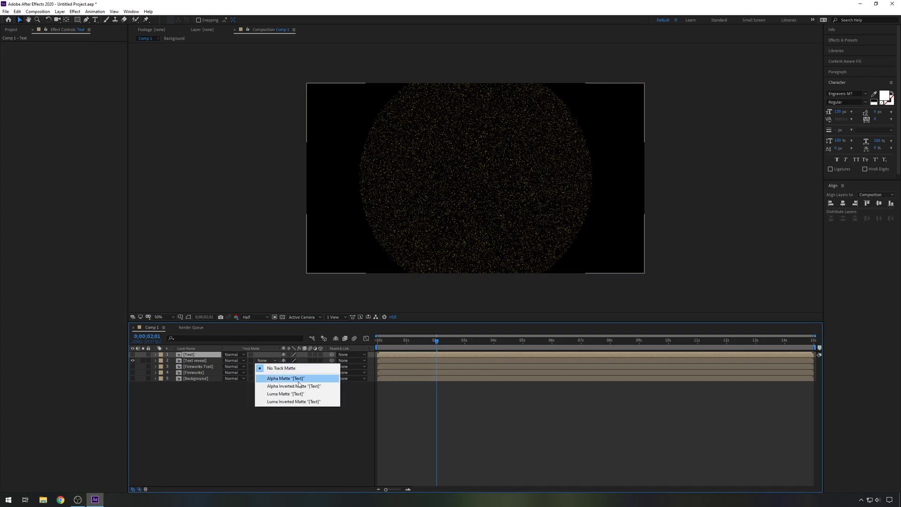
click(299, 378)
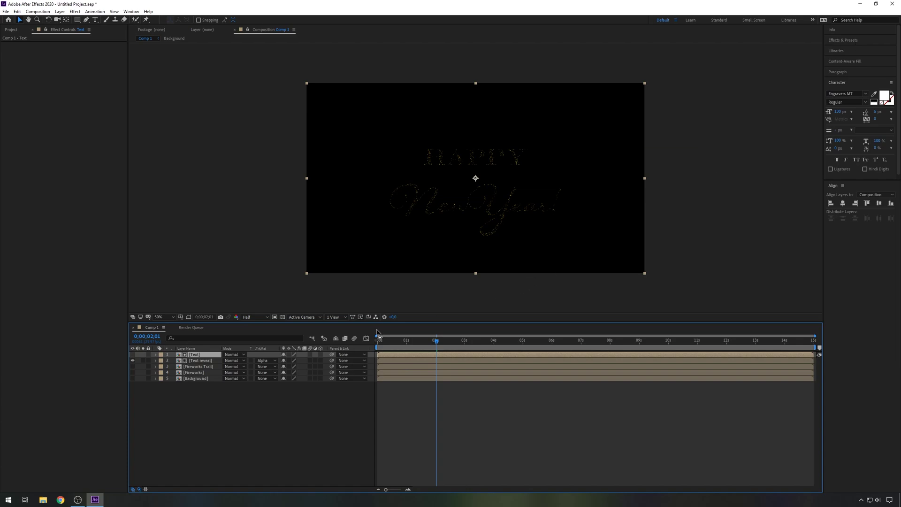
Apply the Glow and Hue/Saturation effects to the Text reveal layer
click(399, 360)
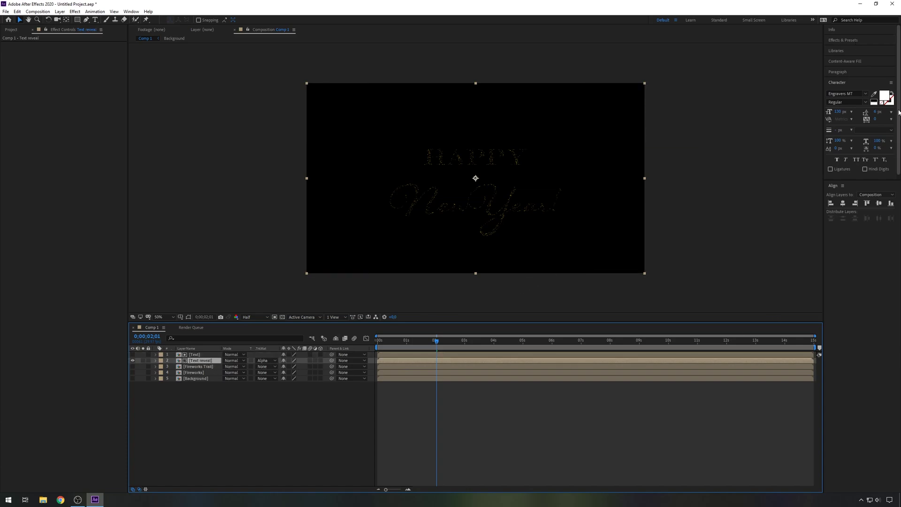
click(844, 40)
click(828, 49)
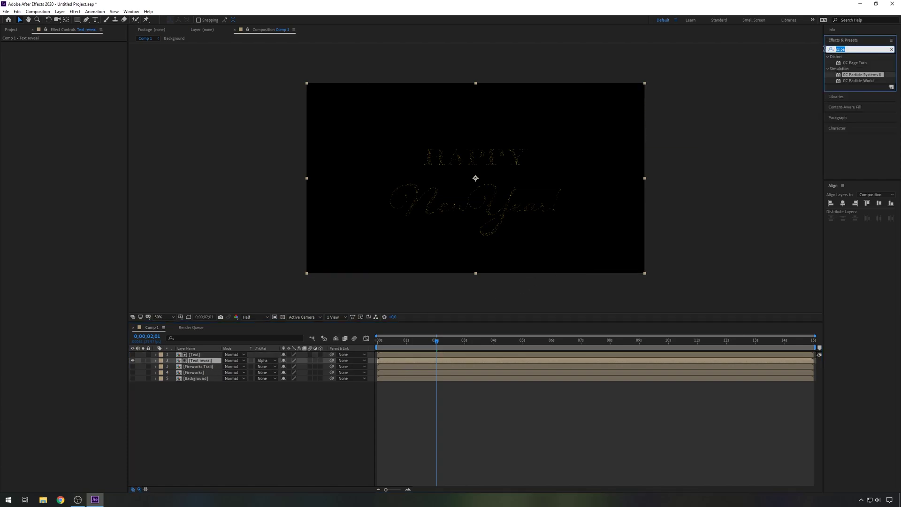
text(glow)
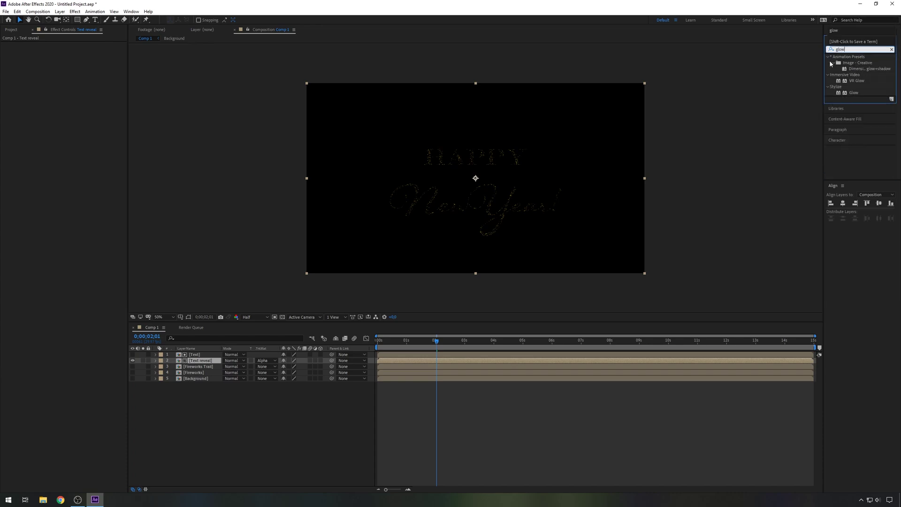
double_click(854, 93)
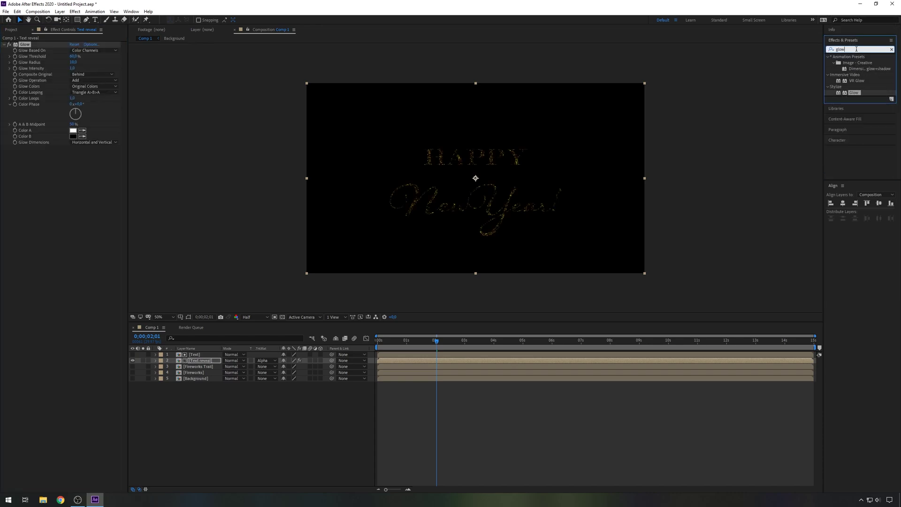
double_click(850, 49)
text(hue)
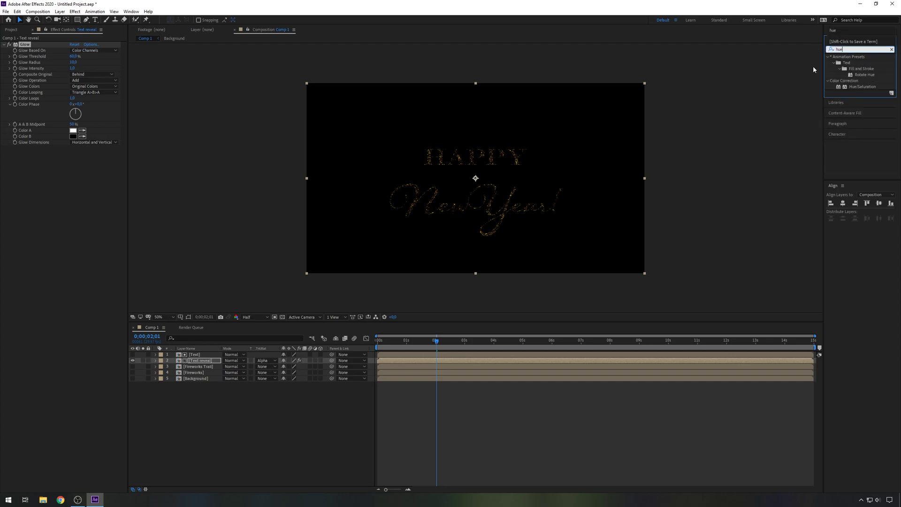
double_click(868, 88)
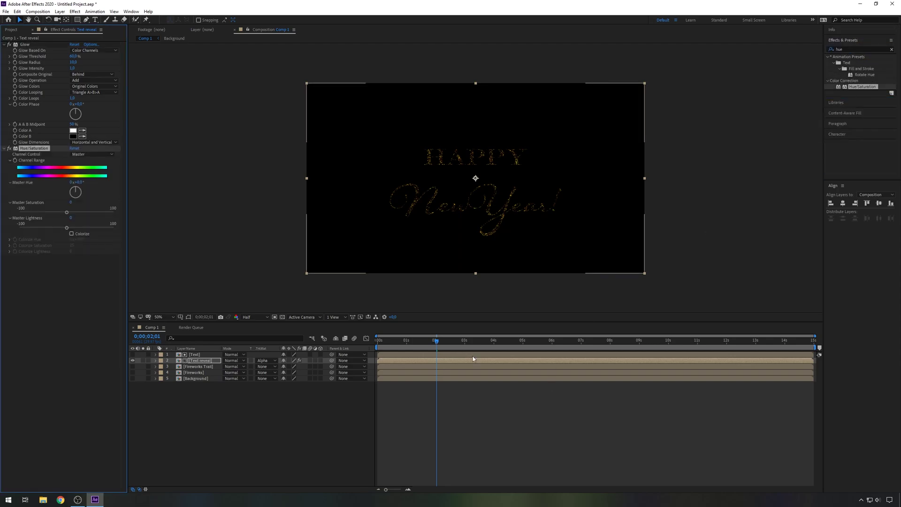
Show the Fireworks Trail, Fireworks and Background layers and move the current time to 0;00;07;18
click(133, 367)
click(133, 373)
click(132, 379)
drag(437, 341, 598, 362)
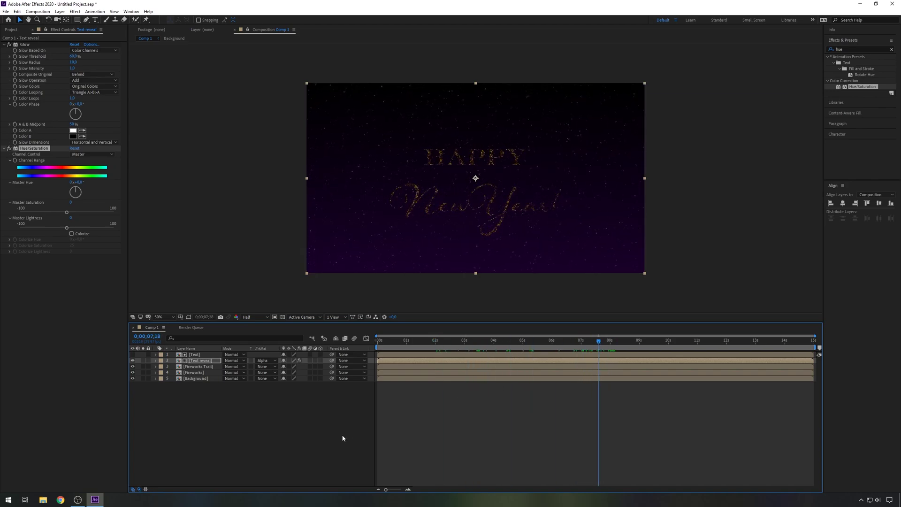
Shift the Text reveal layer's Hue/Saturation Master Hue to about 137° to tint the particle text teal
click(199, 361)
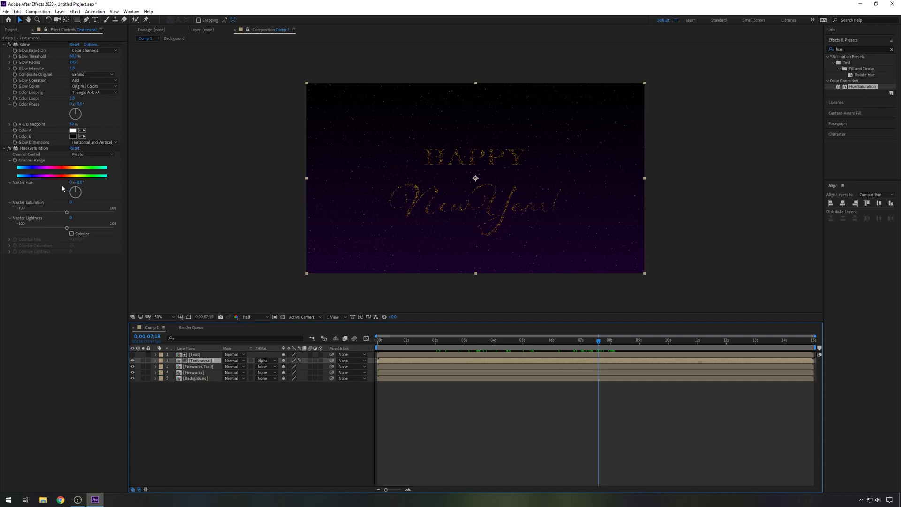
drag(74, 192, 93, 213)
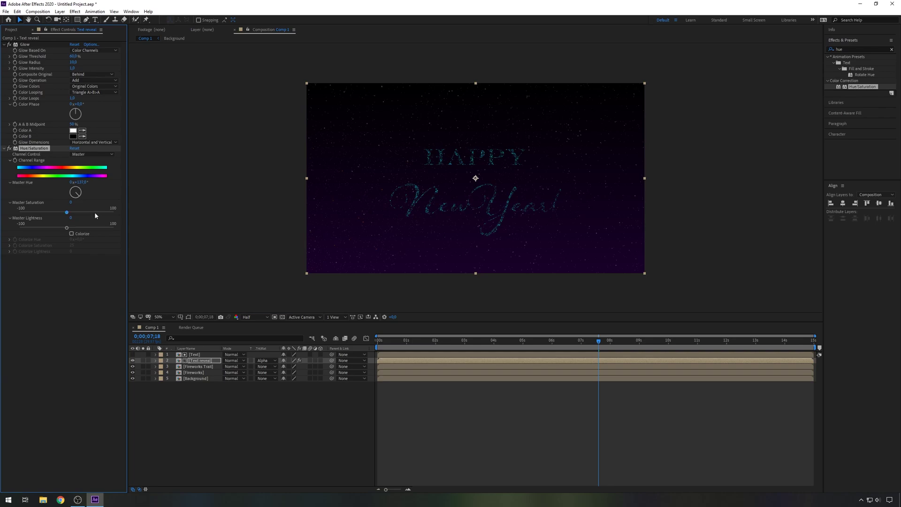
Raise the Text reveal layer's Hue/Saturation Master Lightness to about 55
click(67, 213)
drag(66, 232, 92, 234)
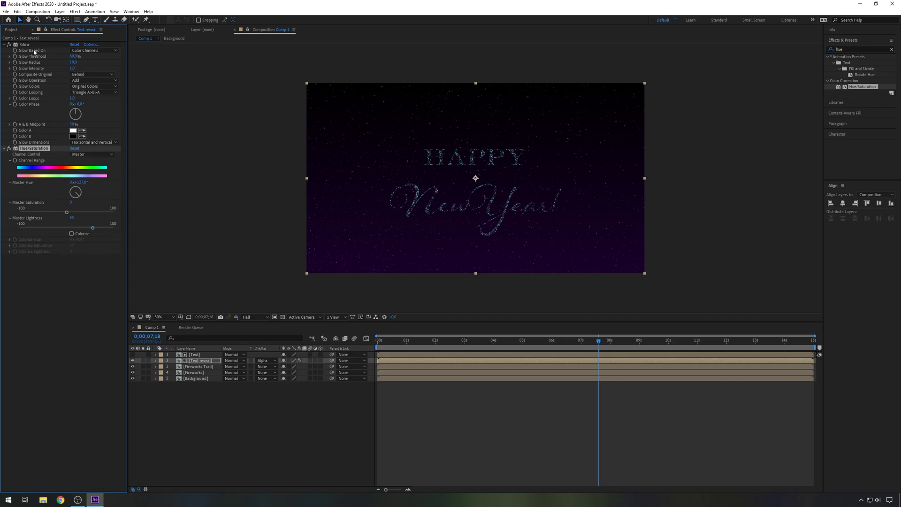
click(73, 62)
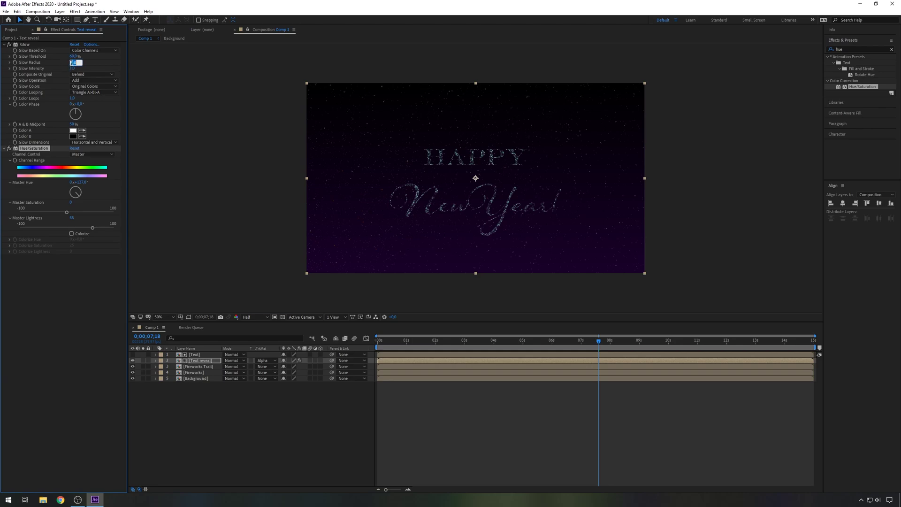
click(91, 338)
Inspect the particle text up close and set the composition preview resolution to Full
scroll(523, 224, up, 1)
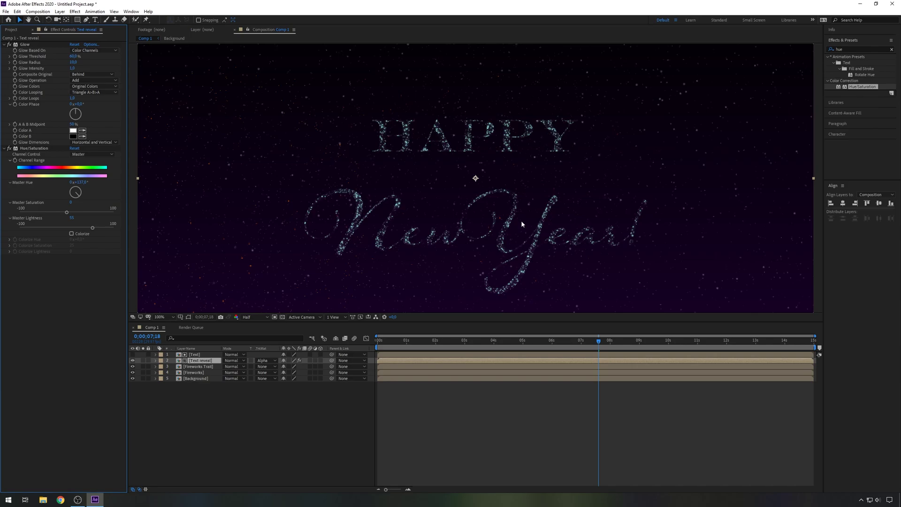
scroll(524, 225, down, 1)
click(259, 319)
click(253, 333)
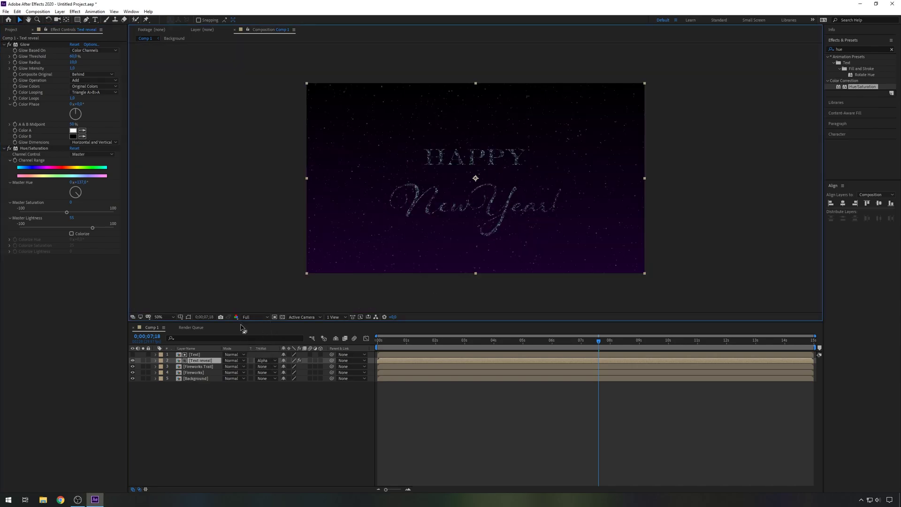
Apply the Hue/Saturation effect to both the Fireworks and Fireworks Trail layers
click(207, 372)
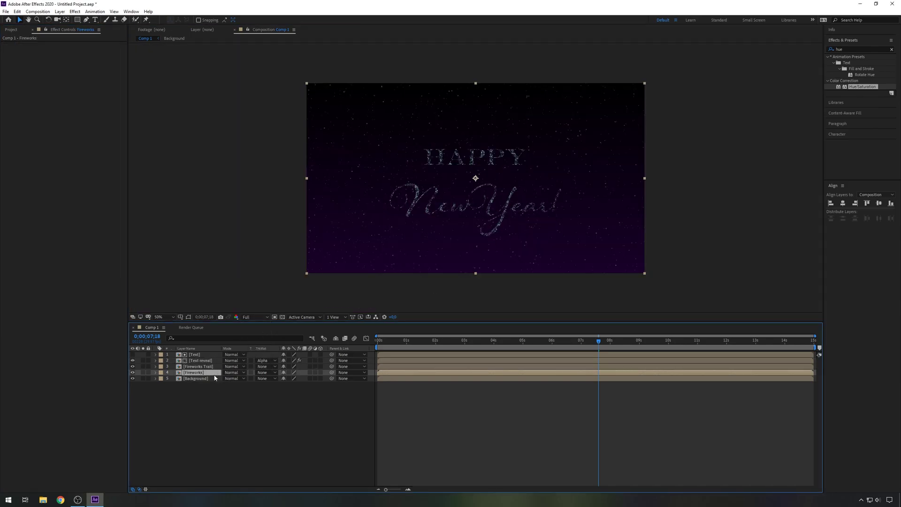
click(863, 88)
double_click(864, 88)
key(ctrl+Up)
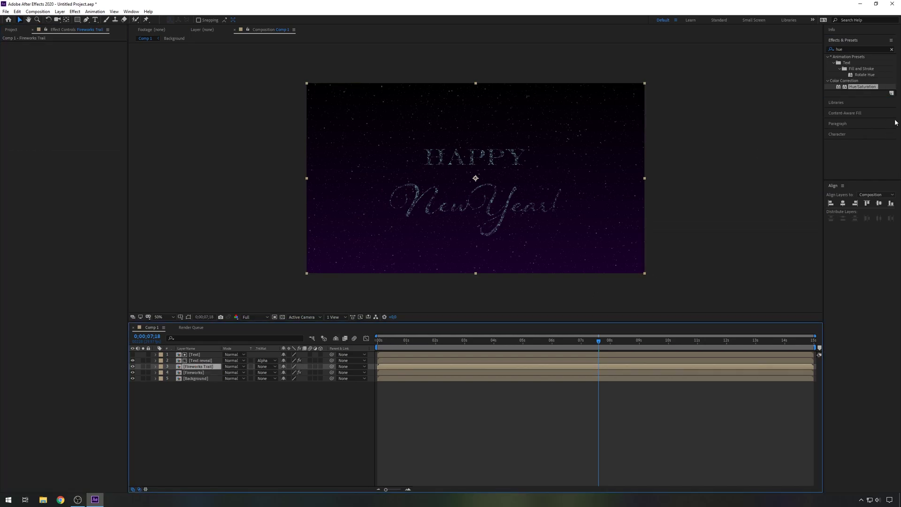
double_click(864, 88)
Apply the Glow effect to both the Fireworks and Fireworks Trail layers
click(202, 373)
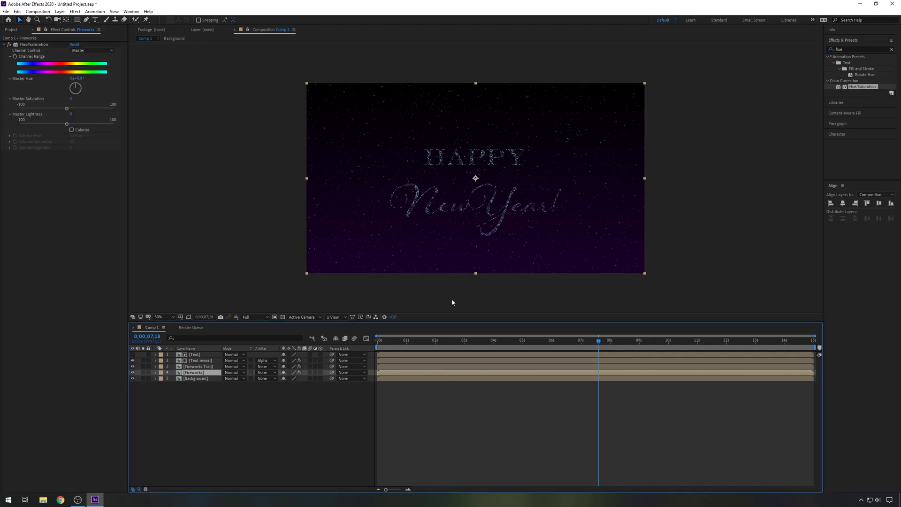
click(843, 50)
double_click(843, 50)
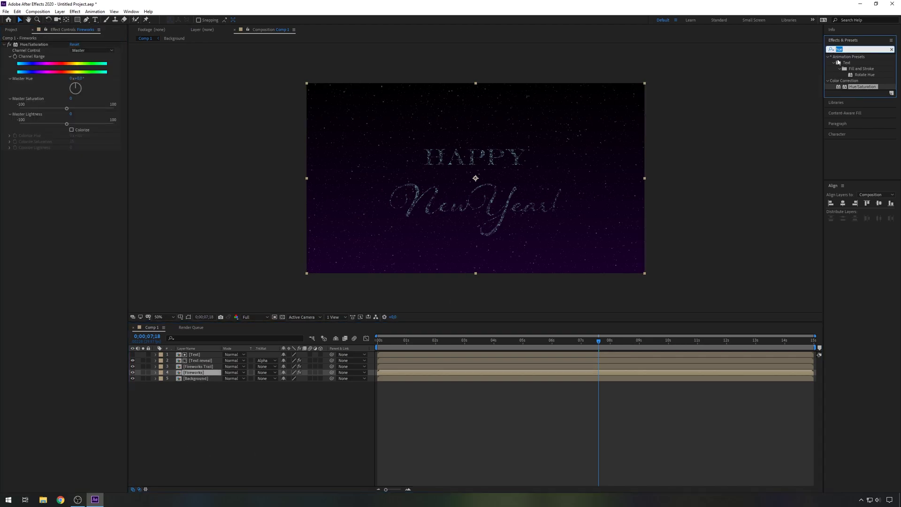
text(glow)
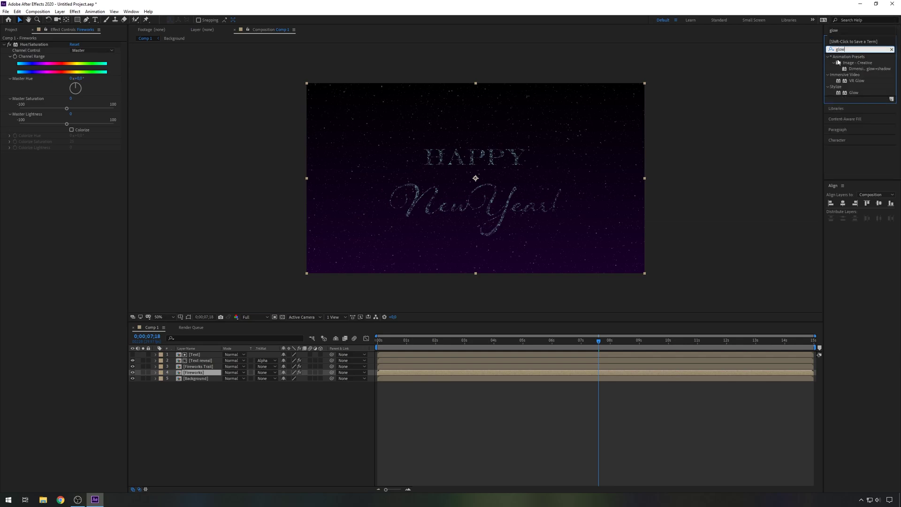
double_click(854, 92)
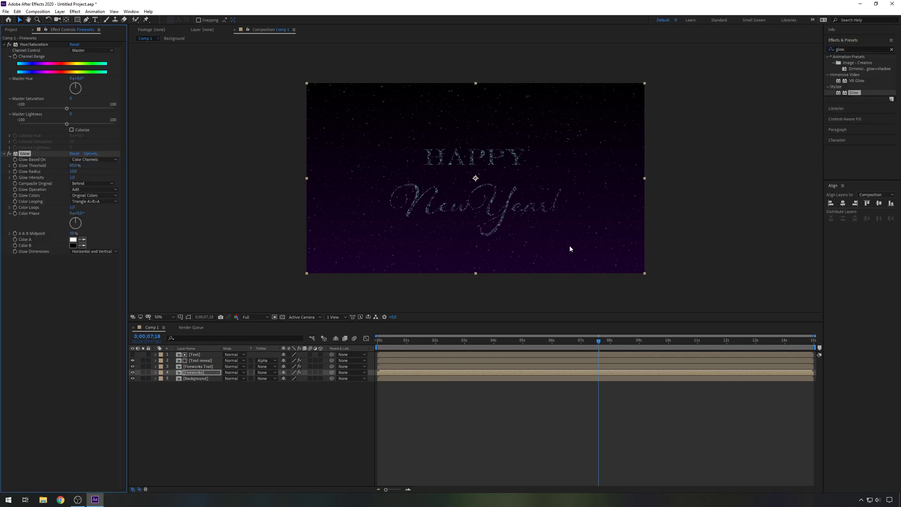
click(199, 366)
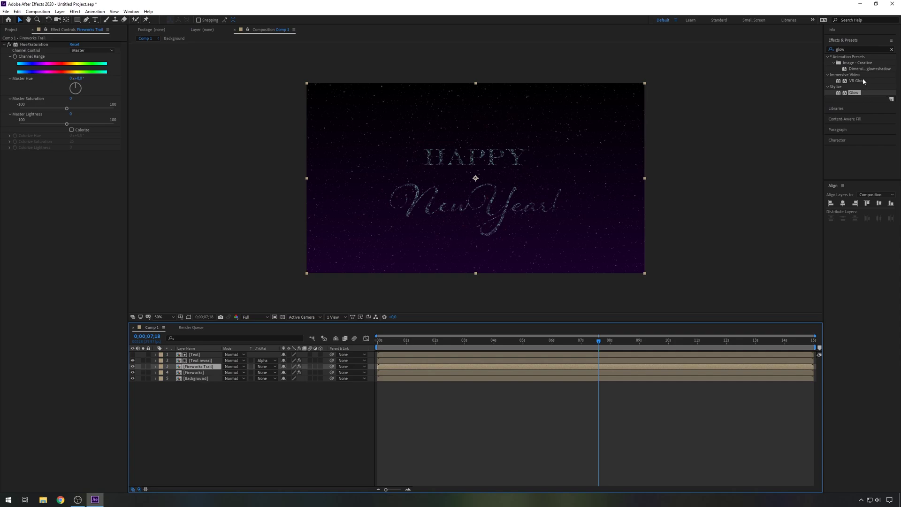
double_click(855, 93)
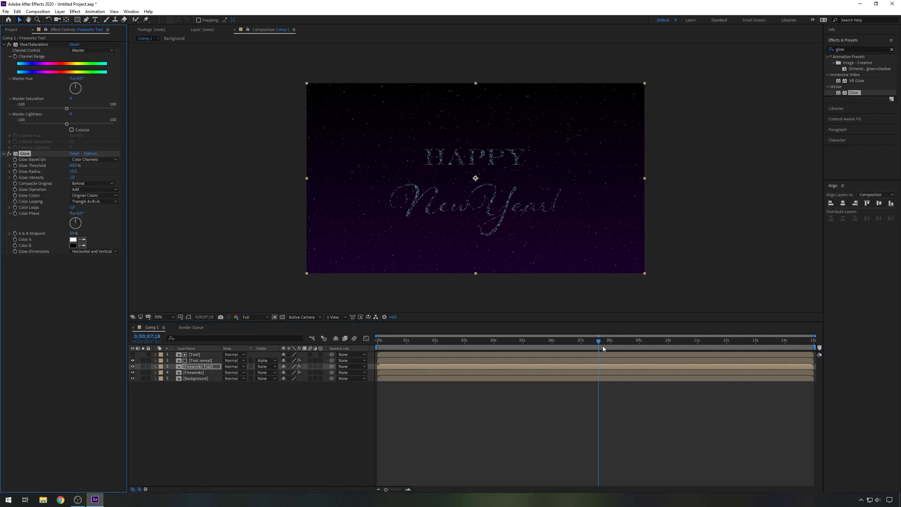
Move the current time to 0;00;01;21 and set the Fireworks Trail layer's Master Hue to 137°
drag(600, 342, 430, 350)
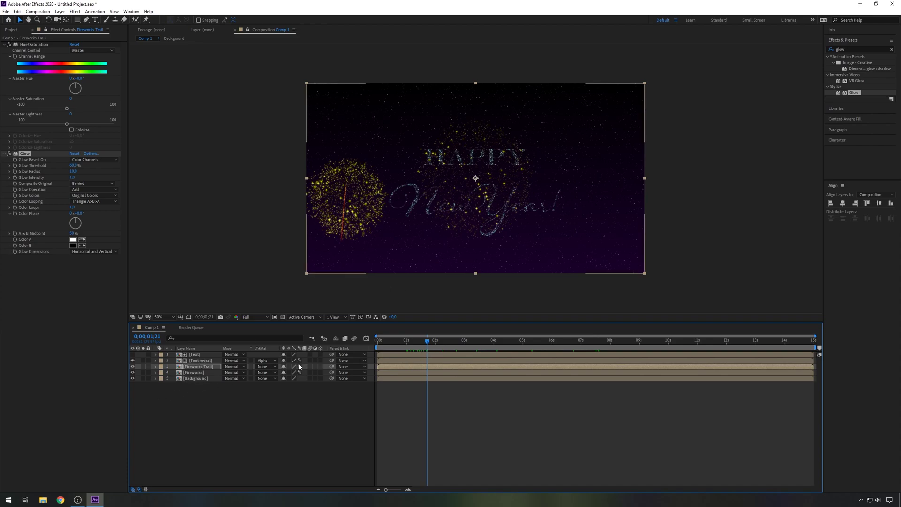
click(208, 361)
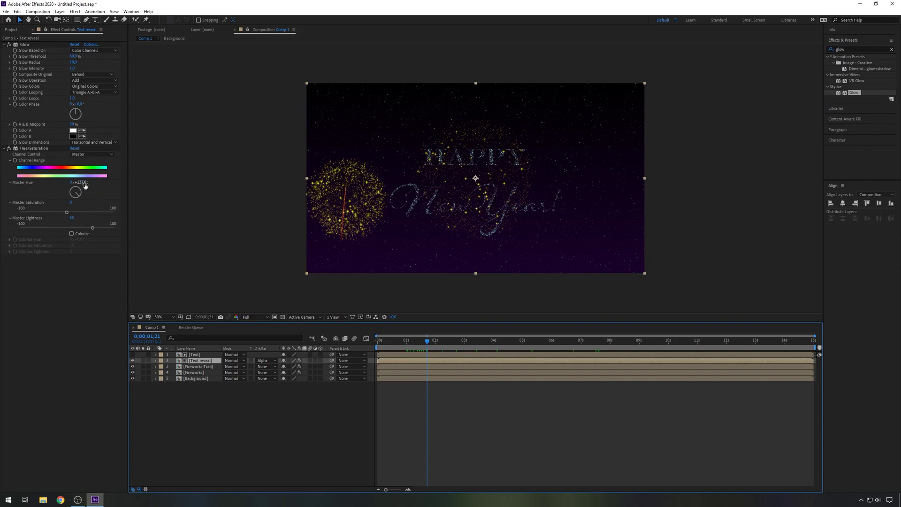
click(200, 367)
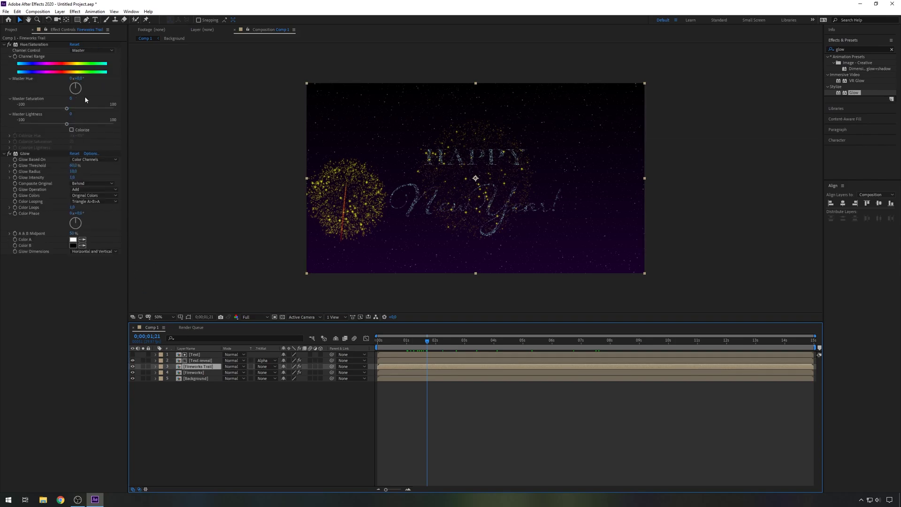
click(80, 79)
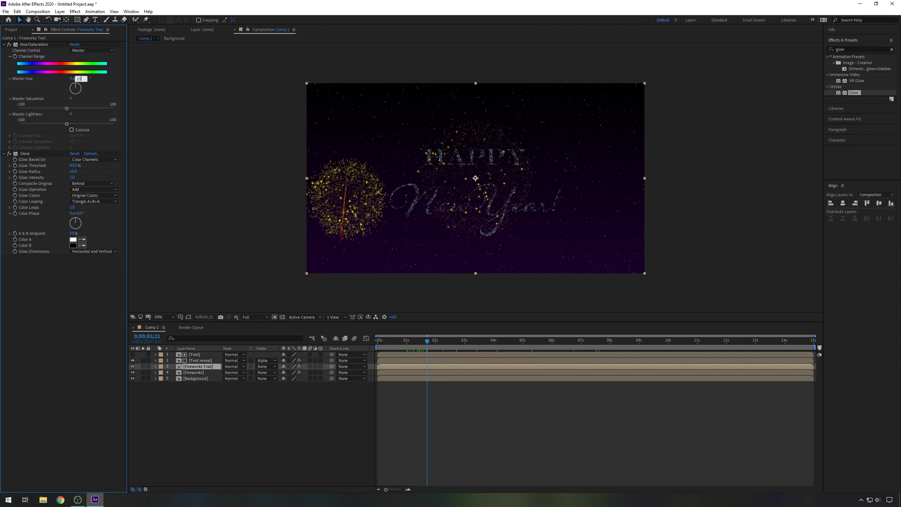
text(137)
key(Return)
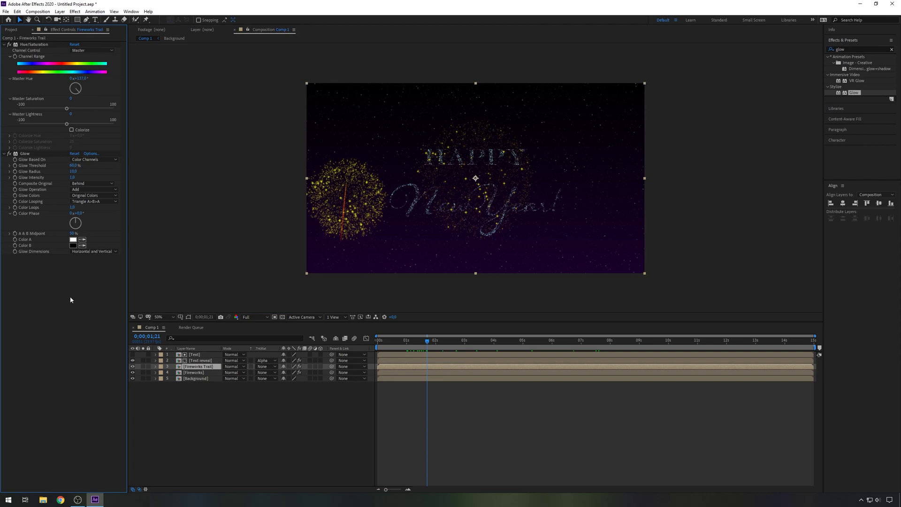
Set the Fireworks layer's Hue/Saturation Master Hue to 137°
click(202, 371)
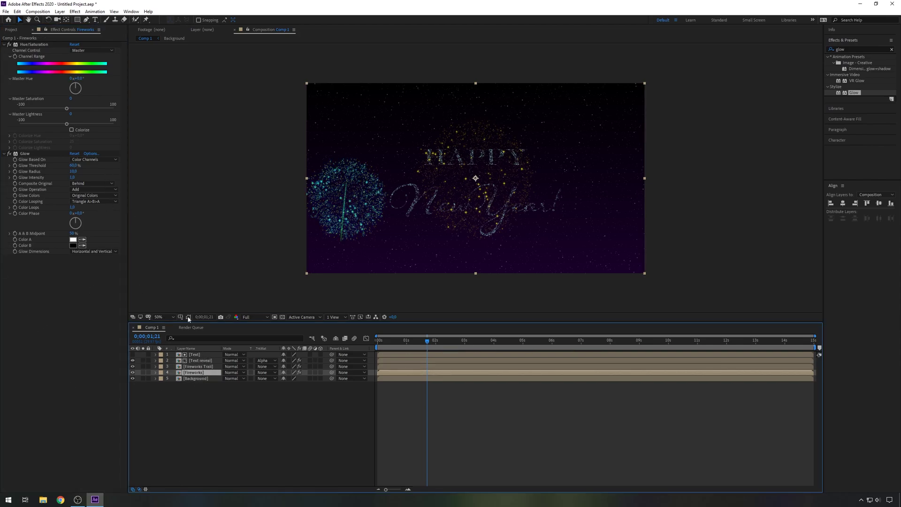
click(80, 78)
text(13)
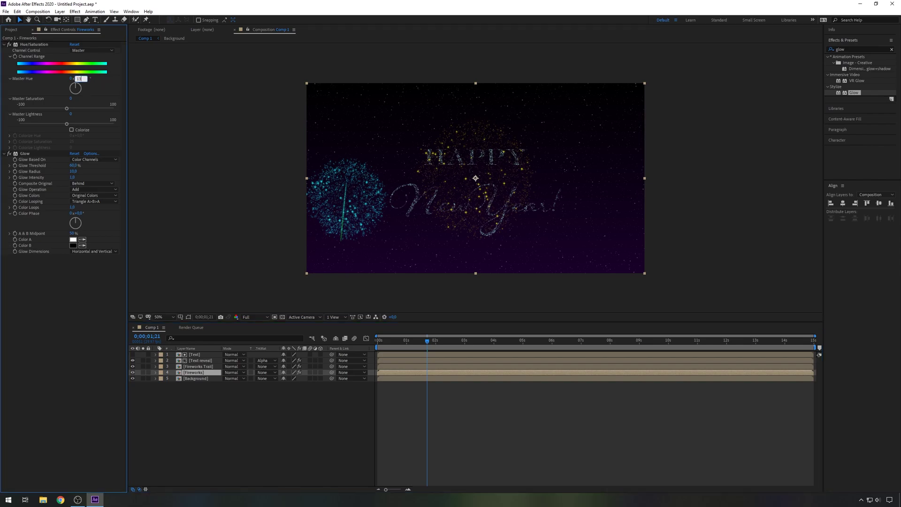
click(170, 393)
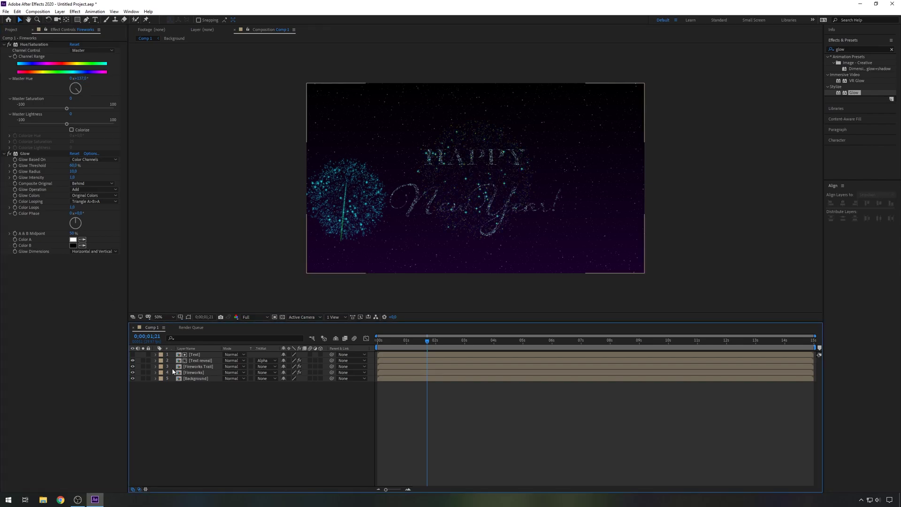
Shift the Text and Text reveal layers together so they start at about 0;00;01;17
click(220, 361)
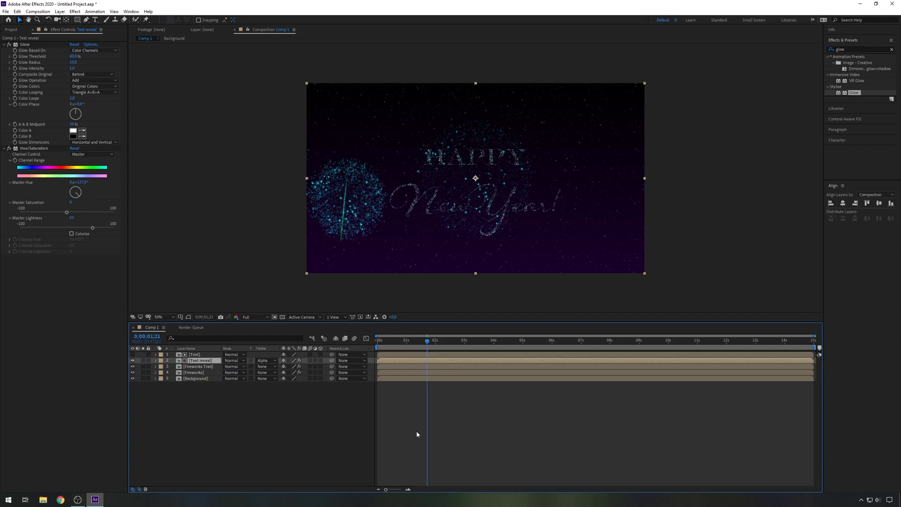
ctrl+click(409, 354)
drag(429, 345, 476, 356)
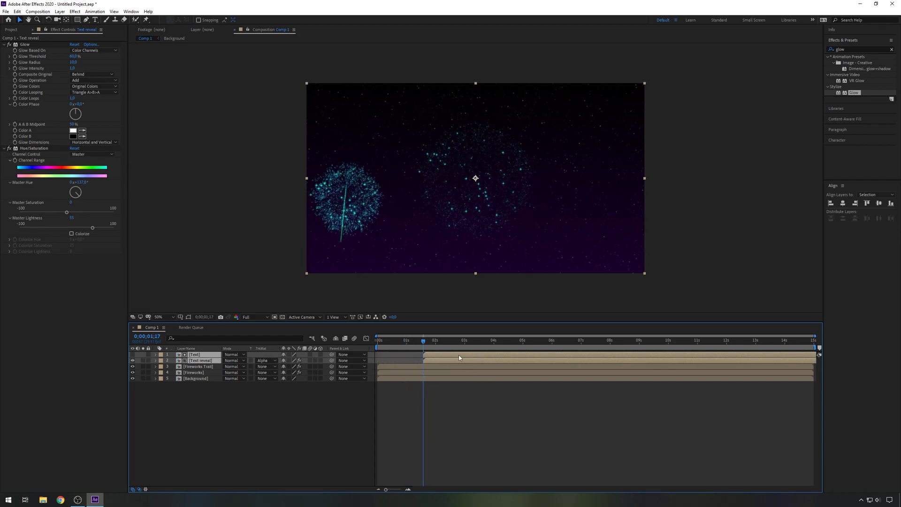
drag(424, 343, 422, 366)
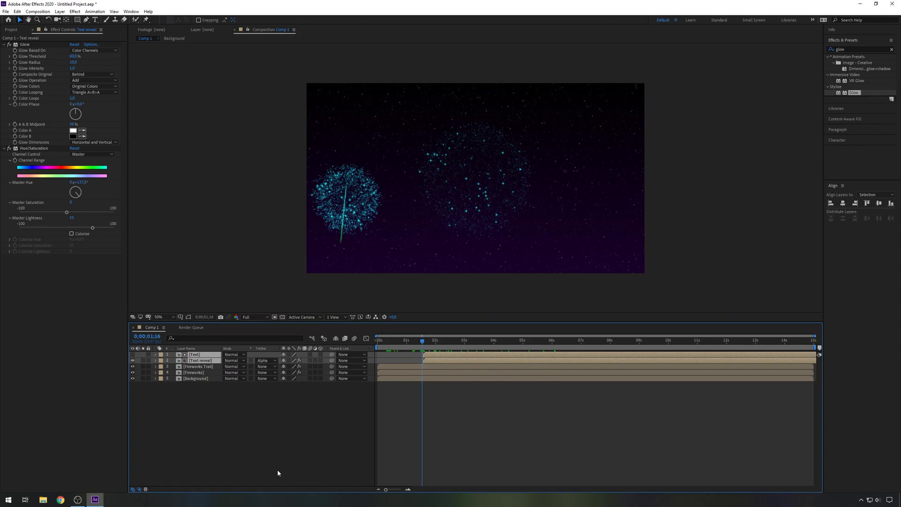
Pre-compose the Text and Text reveal layers into a new composition named "Text"
click(210, 435)
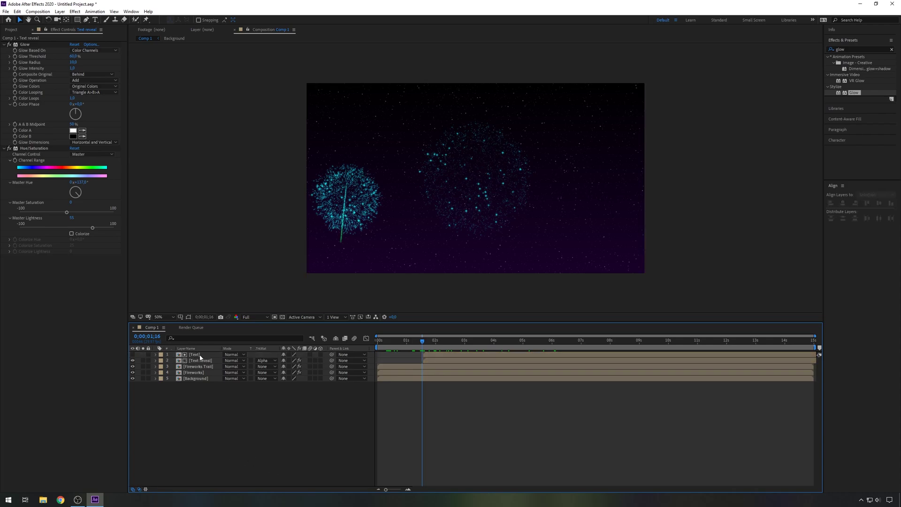
click(199, 355)
shift+click(203, 362)
right_click(204, 363)
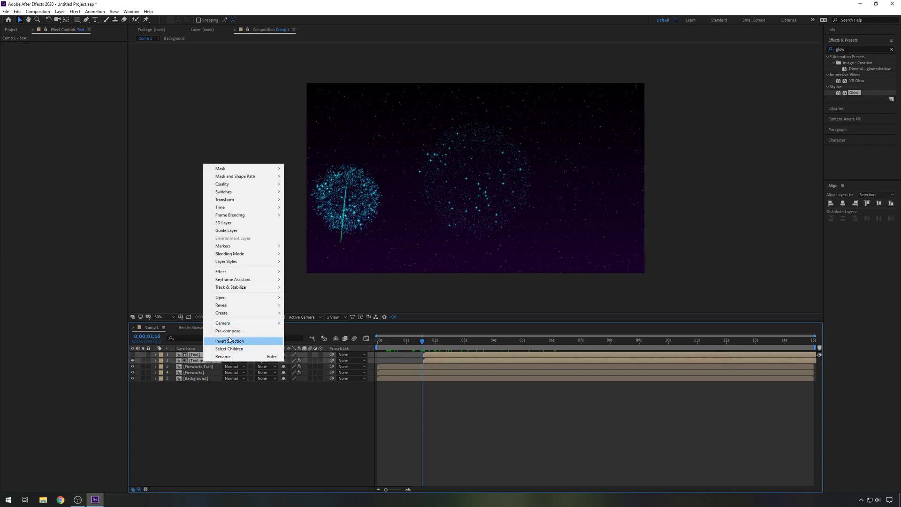
click(239, 327)
text(Text)
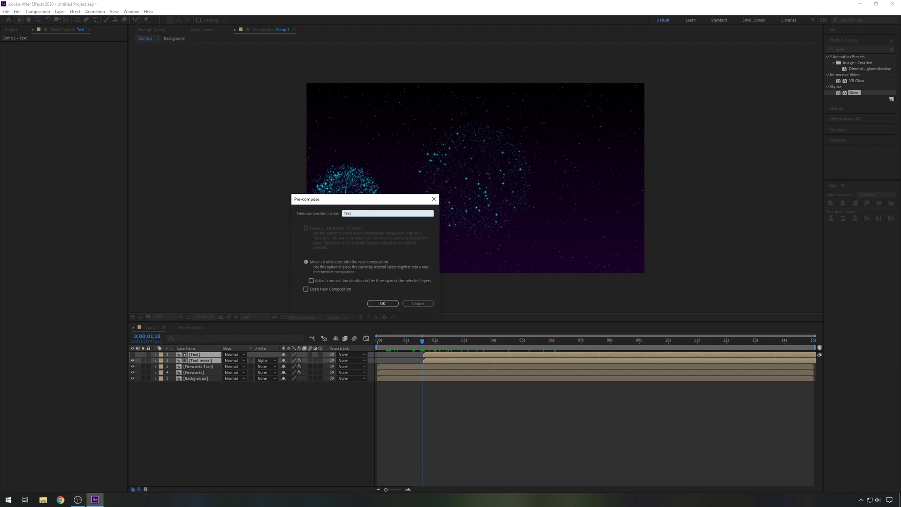
key(Return)
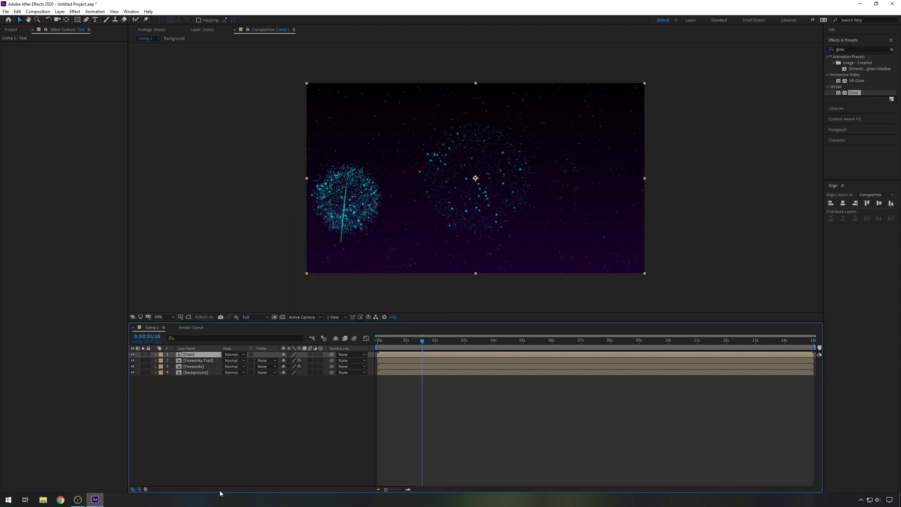
Set the pre-composed Text layer's blending mode to Screen and duplicate the layer
click(243, 355)
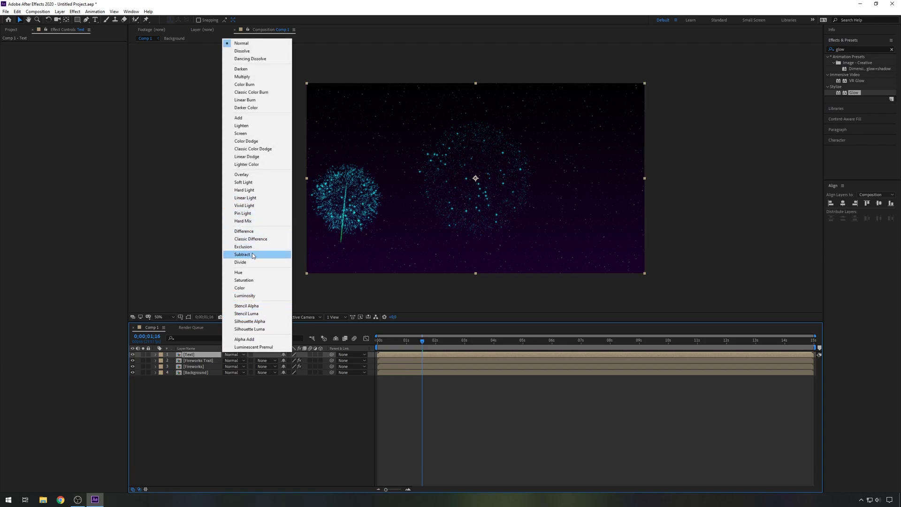
click(257, 133)
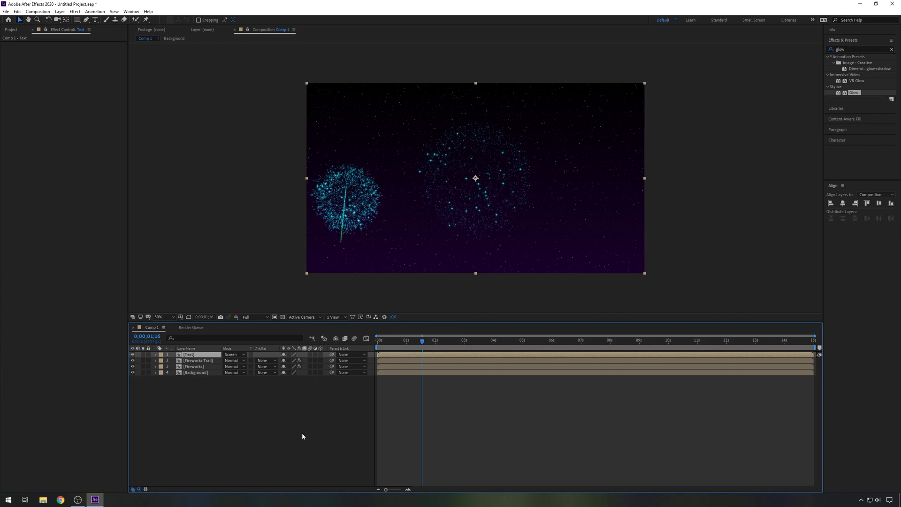
click(207, 357)
key(ctrl+d)
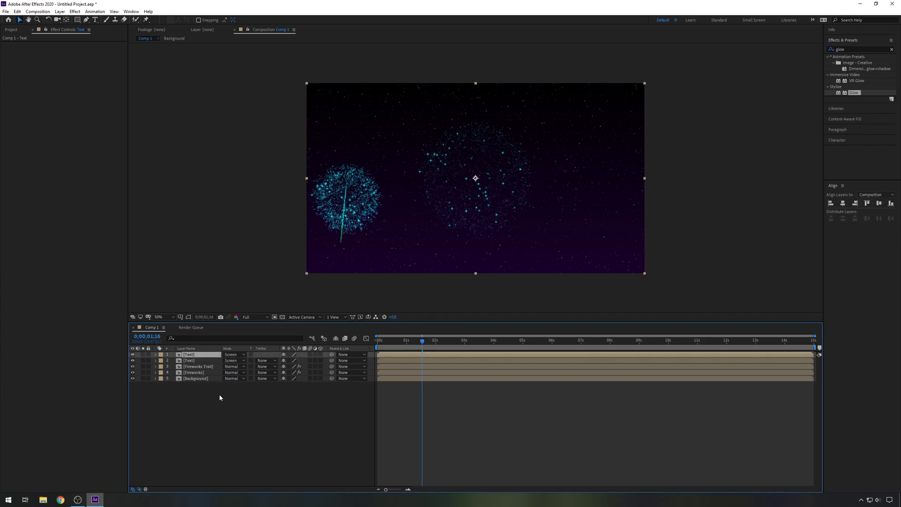
Apply the CC Radial Fast Blur effect to the lower of the two Text layers
click(193, 361)
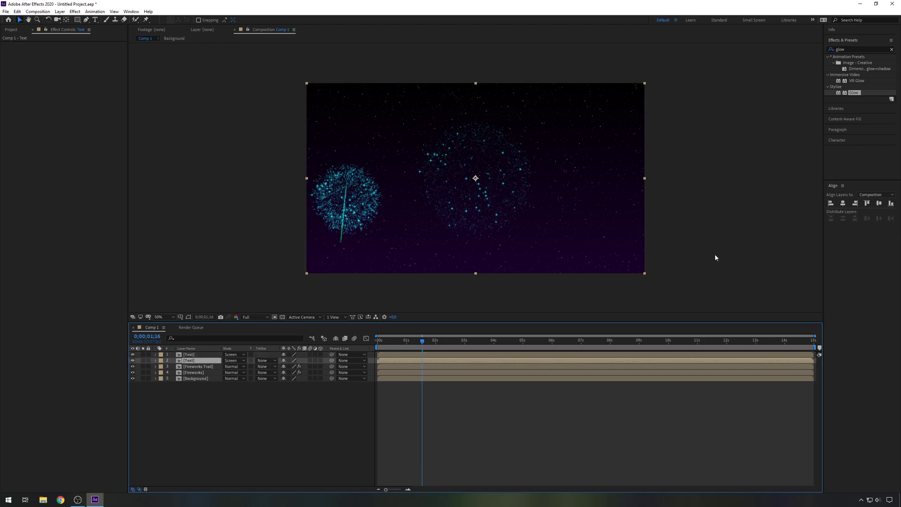
click(860, 47)
text(cc)
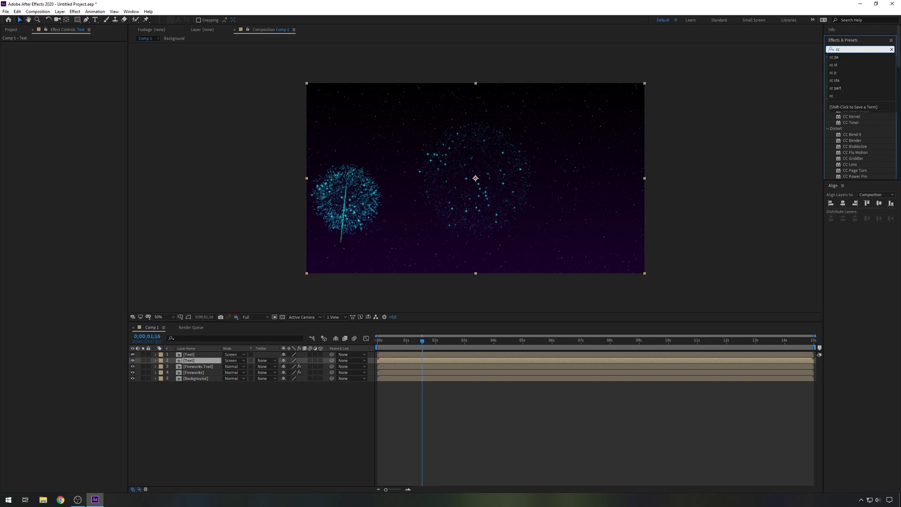
text( rqa)
key(BackSpace)
key(BackSpace)
text(adial)
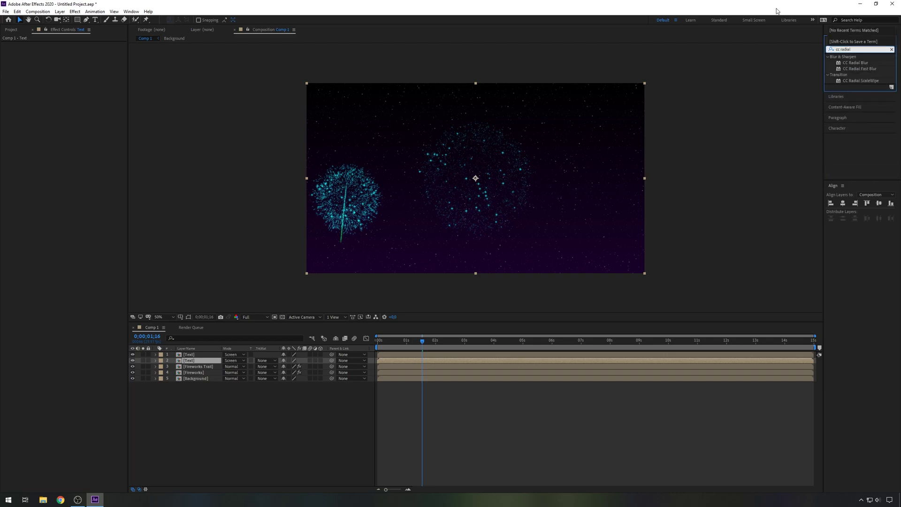
double_click(872, 68)
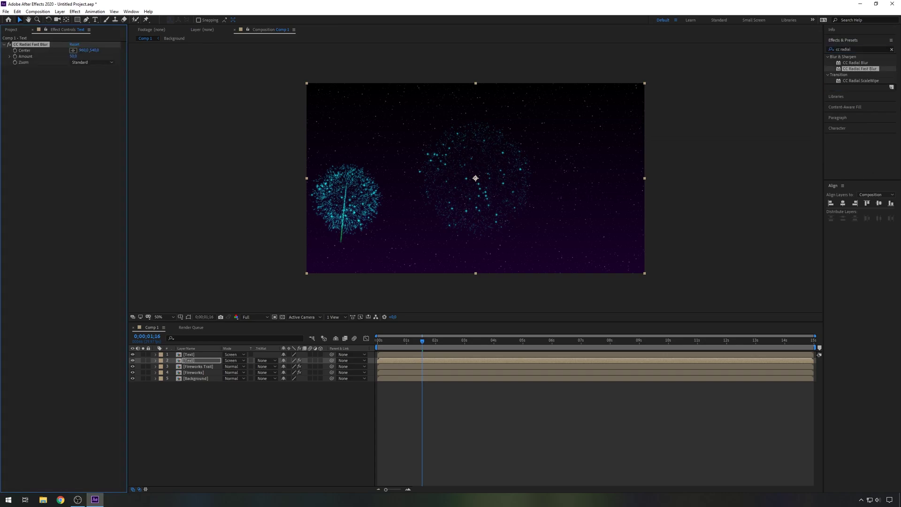
click(200, 360)
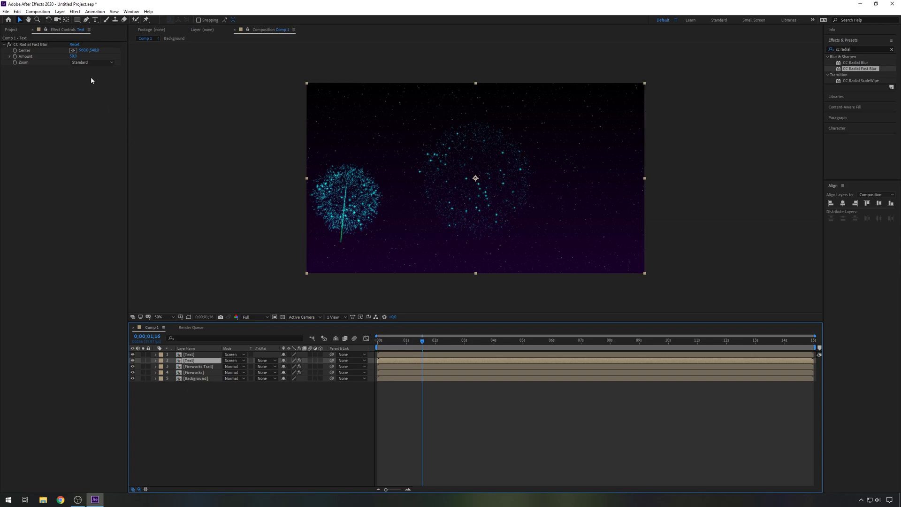
Set the CC Radial Fast Blur Amount to 20 and check the light rays on the revealed text around 5 seconds
click(73, 57)
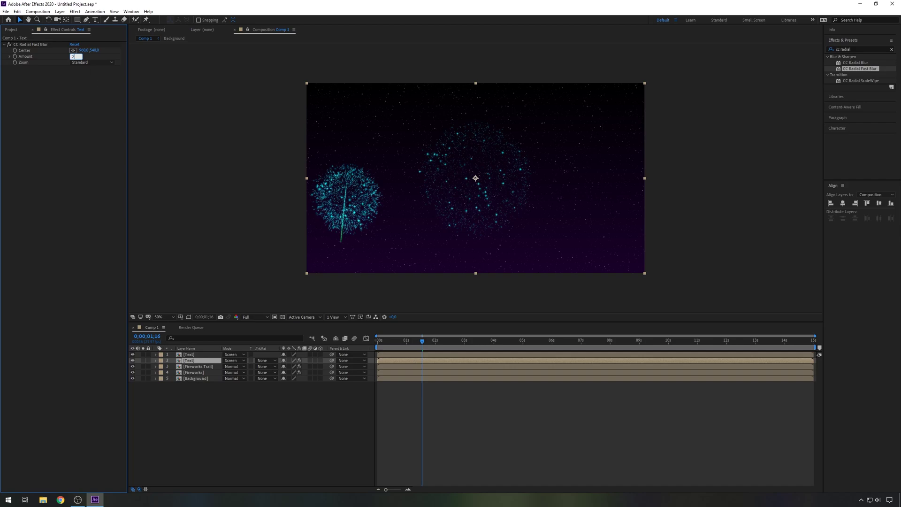
drag(423, 341, 526, 366)
key(/)
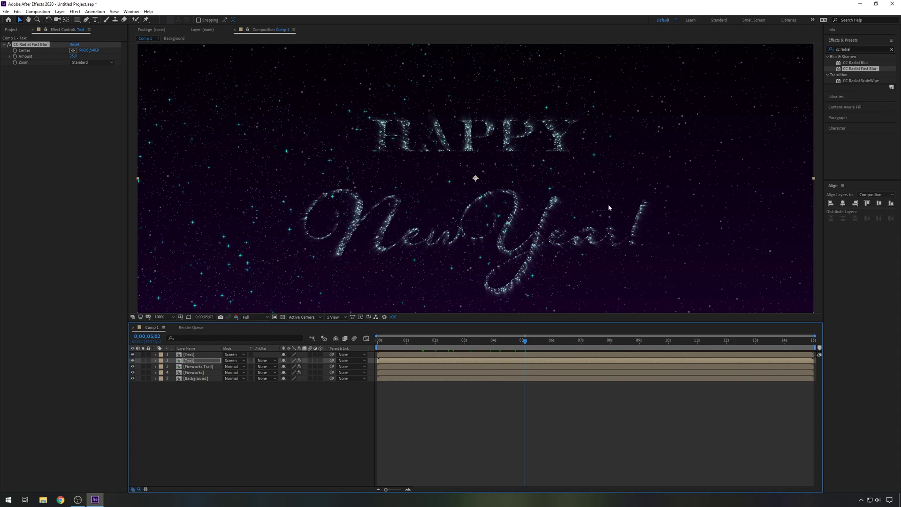
drag(524, 342, 519, 344)
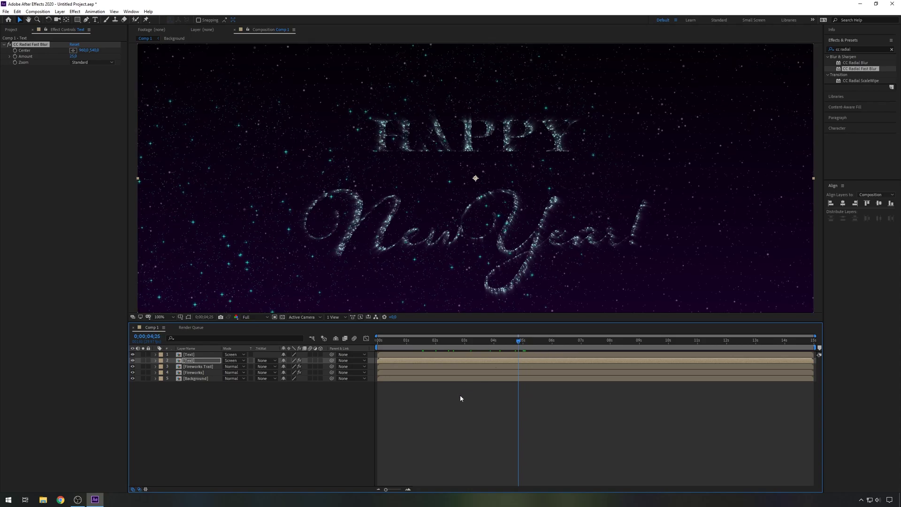
click(238, 406)
At 0;00;01;25, duplicate the Fireworks layer seven times and spread the copies around the sky
click(212, 367)
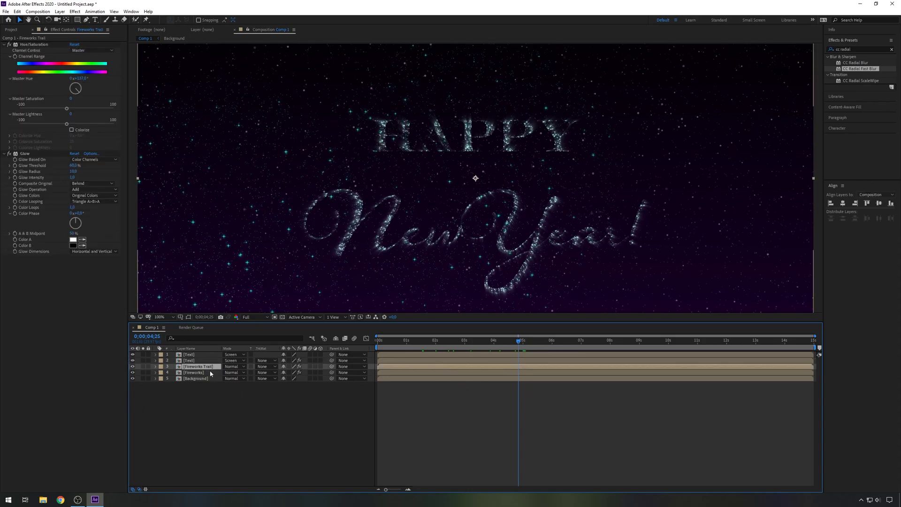
click(210, 373)
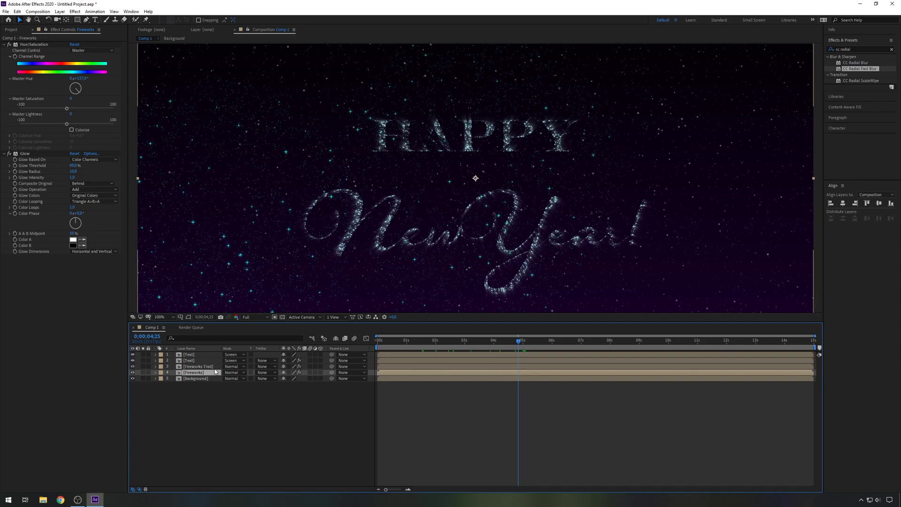
key(comma)
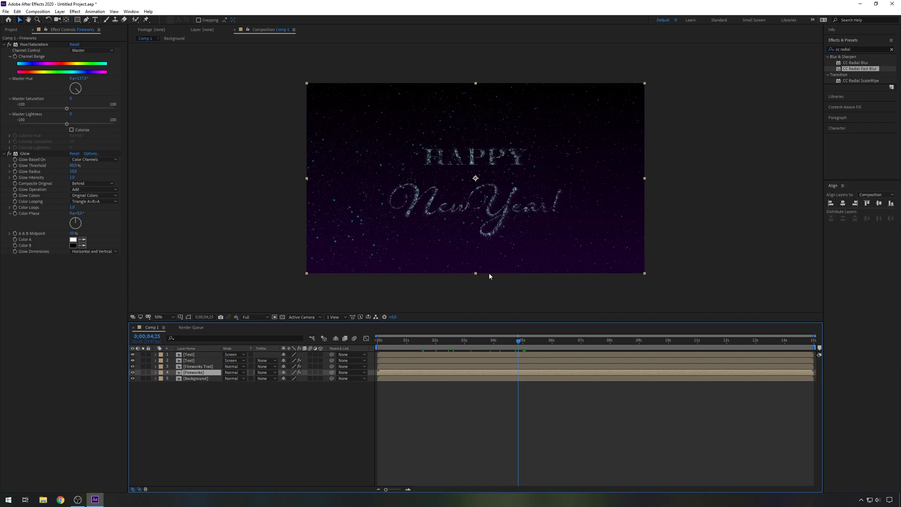
drag(516, 339, 429, 372)
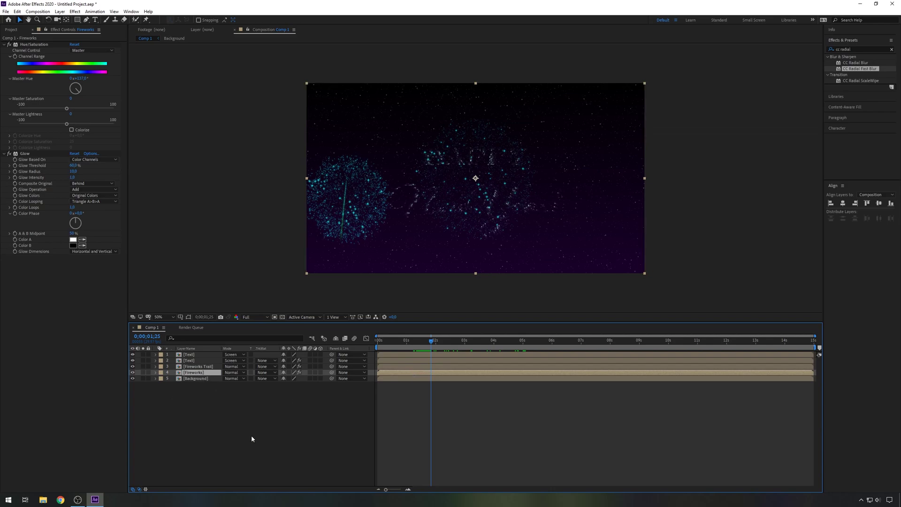
key(ctrl+d)
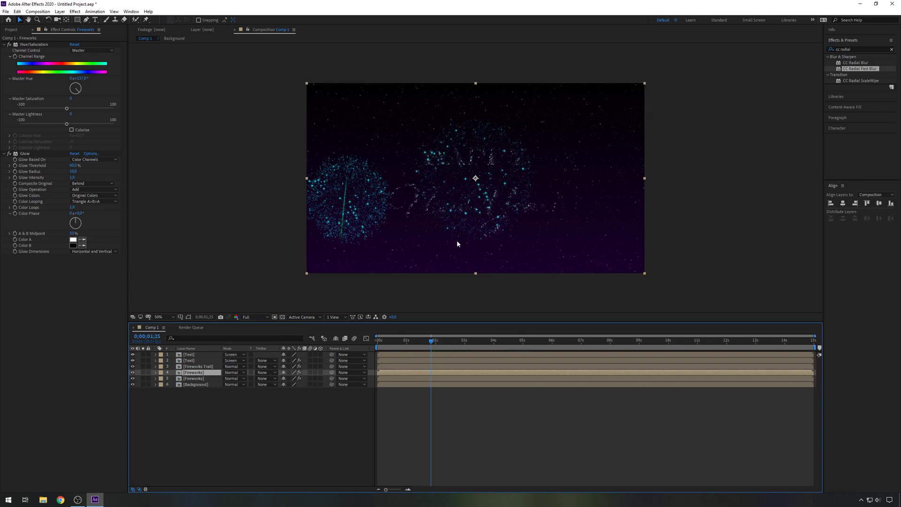
mouse_move(477, 178)
mouse_down()
mouse_move(427, 145)
mouse_move(523, 133)
mouse_move(540, 202)
mouse_move(483, 237)
mouse_move(411, 203)
mouse_move(477, 177)
mouse_up()
key(ctrl+d)
key(ctrl+d)
key(ctrl+d)
key(ctrl+d)
key(ctrl+d)
key(ctrl+d)
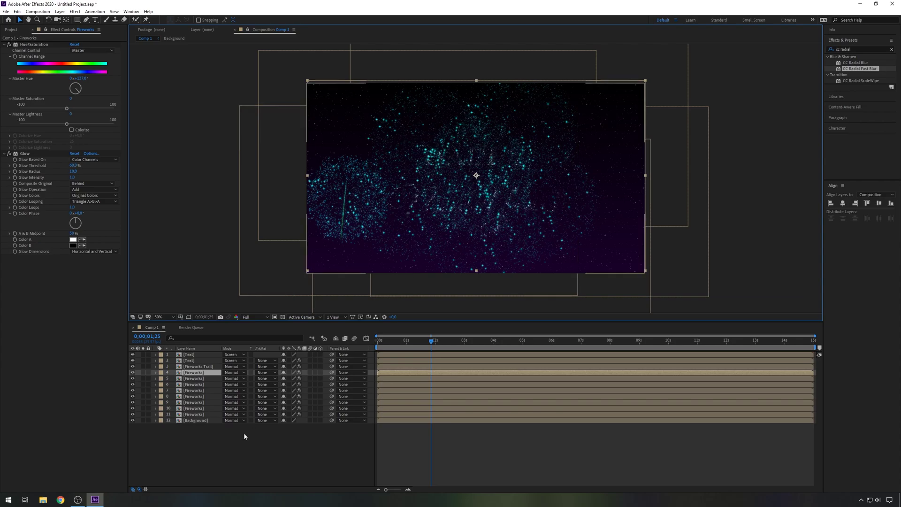
Scale the topmost Fireworks copy to 45% and the Fireworks copy in layer 6 to 88%
click(203, 374)
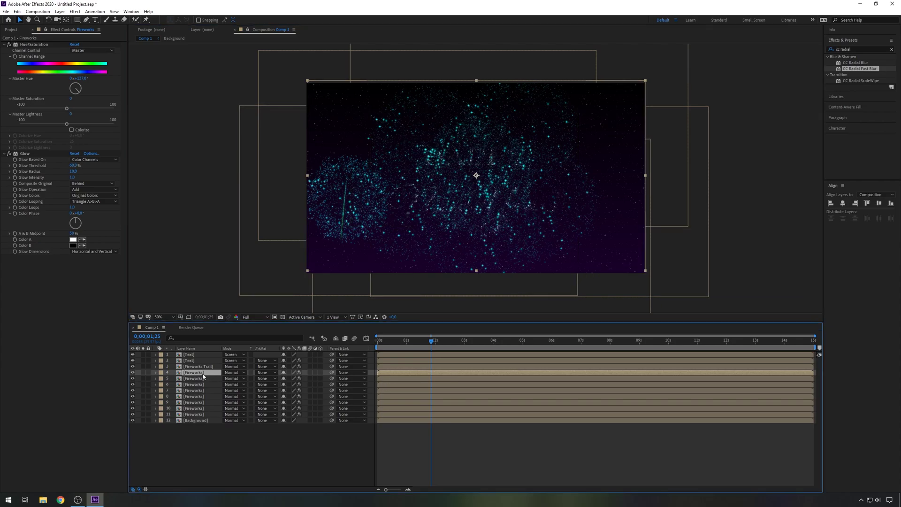
key(s)
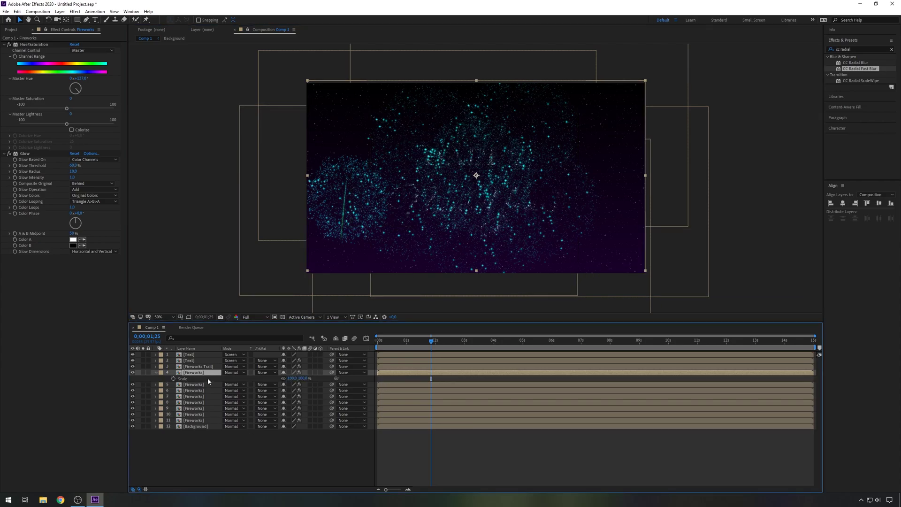
drag(291, 378, 279, 384)
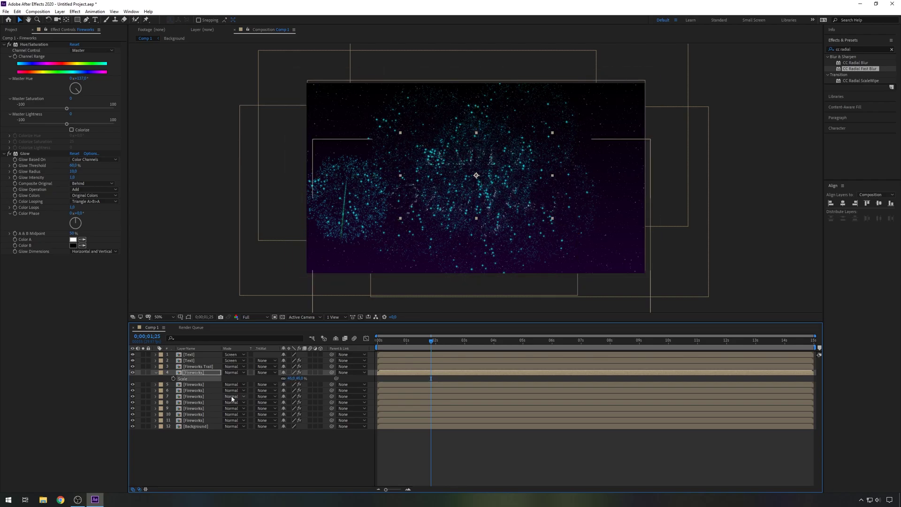
click(203, 386)
click(203, 391)
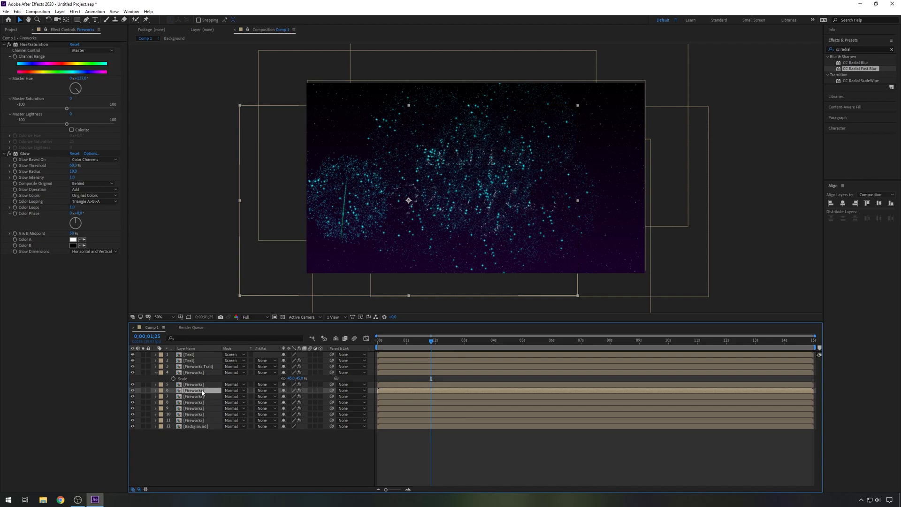
key(s)
drag(303, 399, 284, 420)
Scale the Fireworks copy in layer 9 to 84% and shift it right, and move the layer 6 copy slightly down
click(199, 414)
key(s)
drag(519, 132, 545, 134)
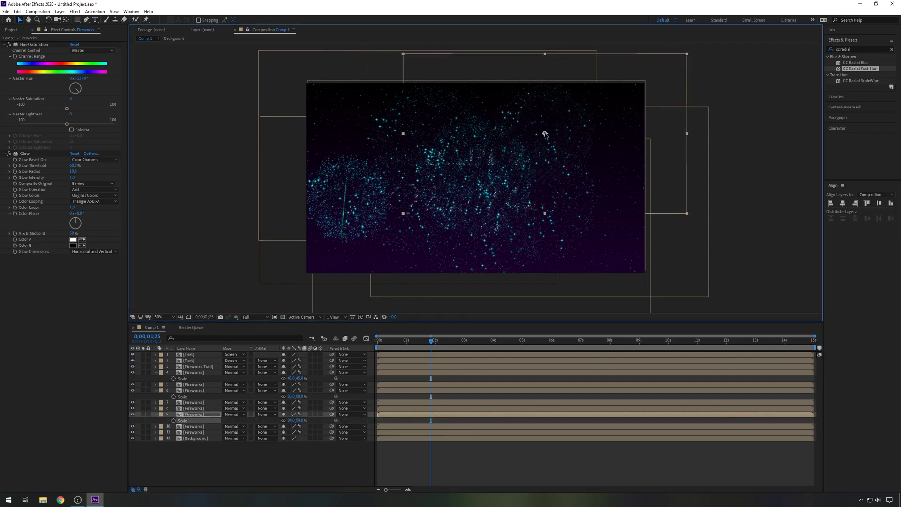
click(205, 390)
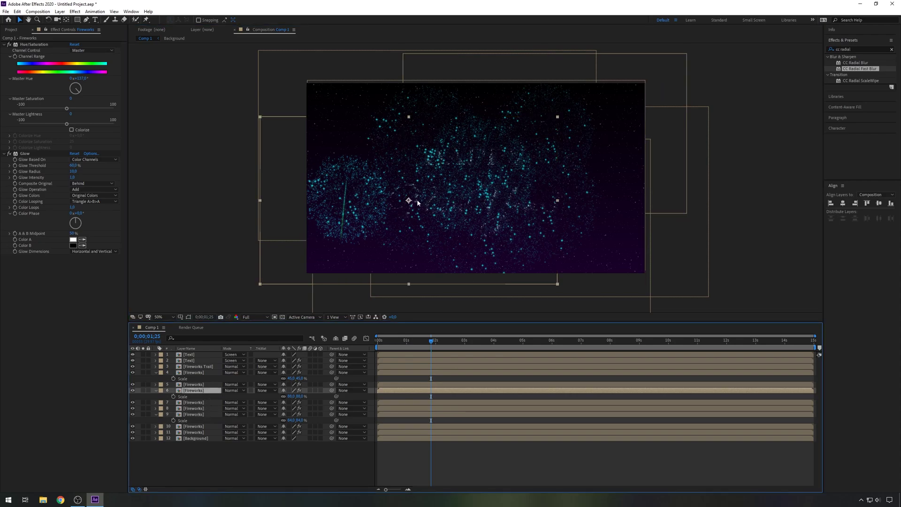
drag(411, 203, 410, 215)
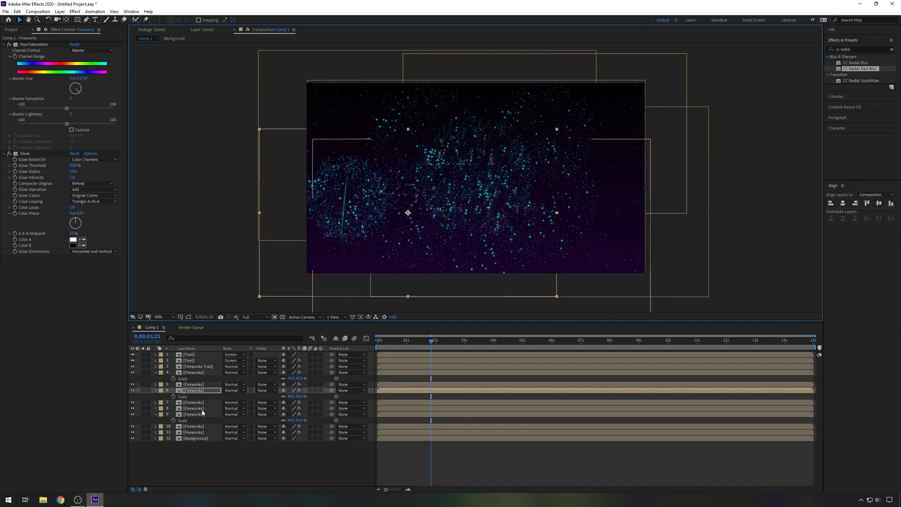
Collapse the Fireworks layers' properties and stagger the seven copies' start times by different small offsets
click(156, 373)
click(155, 384)
click(155, 402)
click(389, 408)
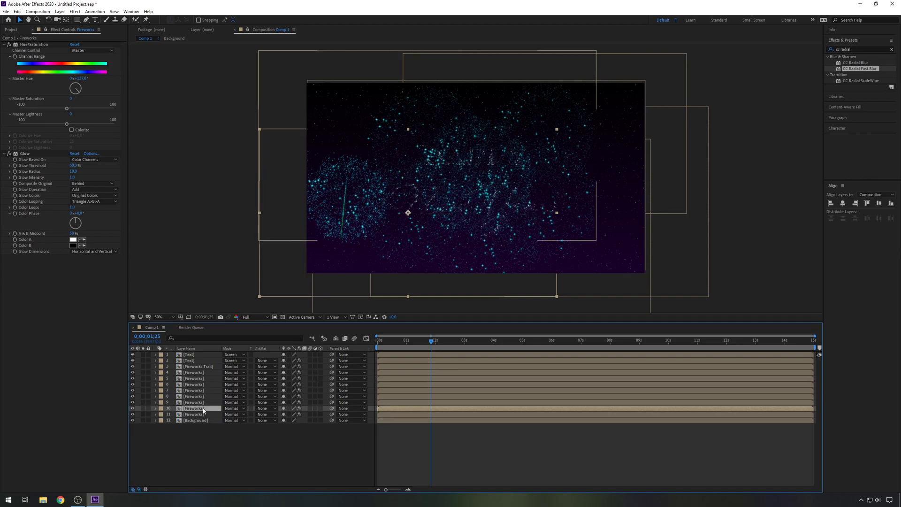
click(390, 402)
click(400, 397)
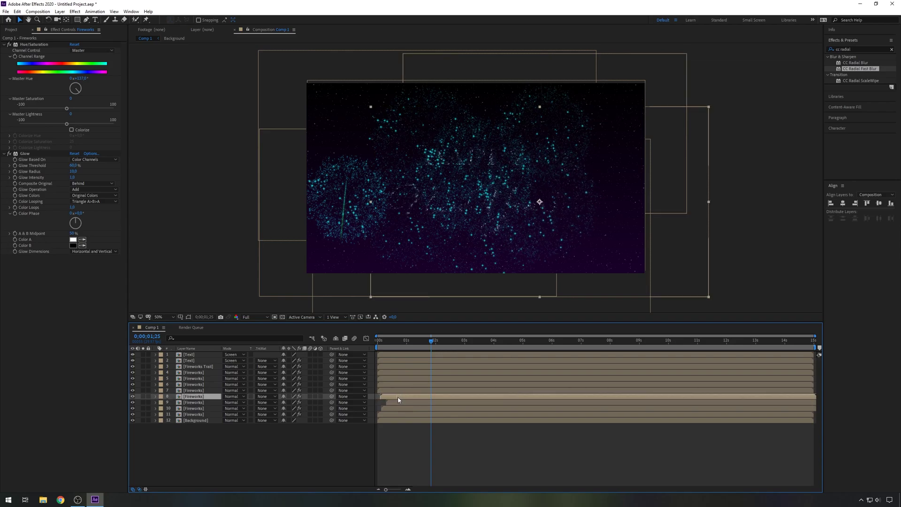
click(397, 390)
click(400, 385)
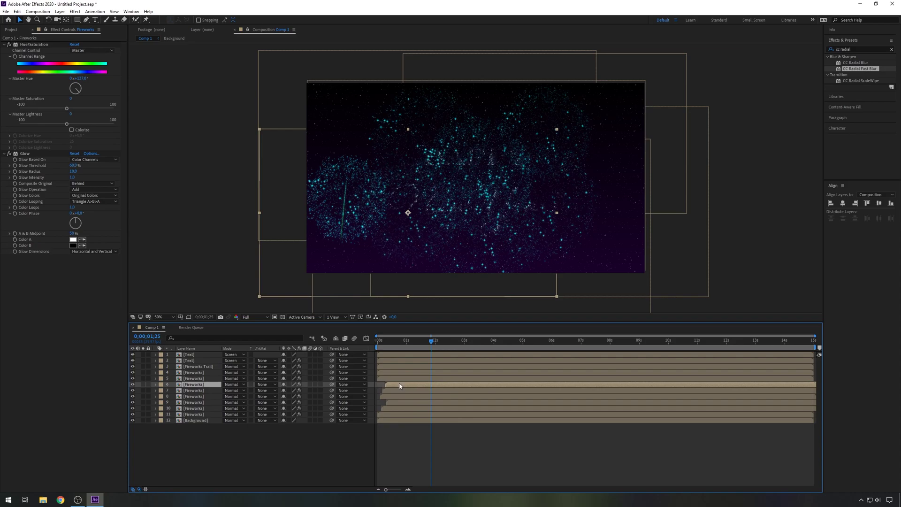
click(391, 380)
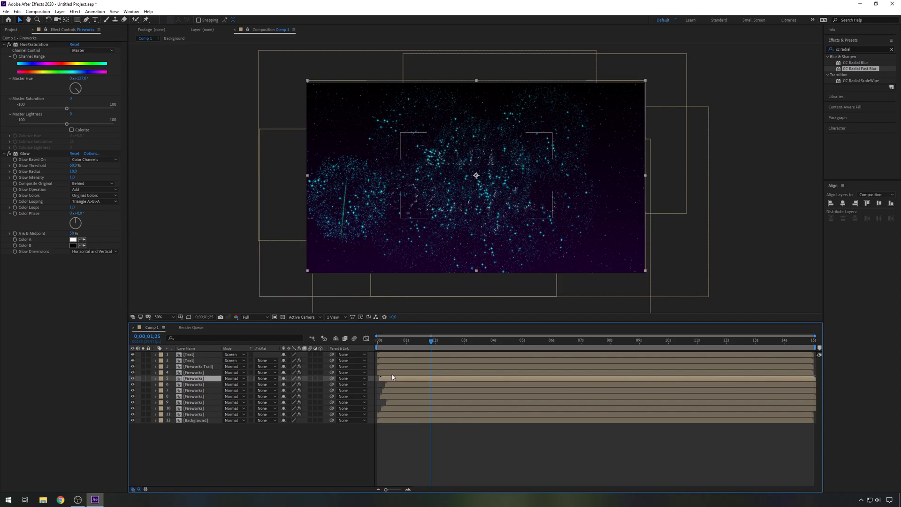
click(393, 374)
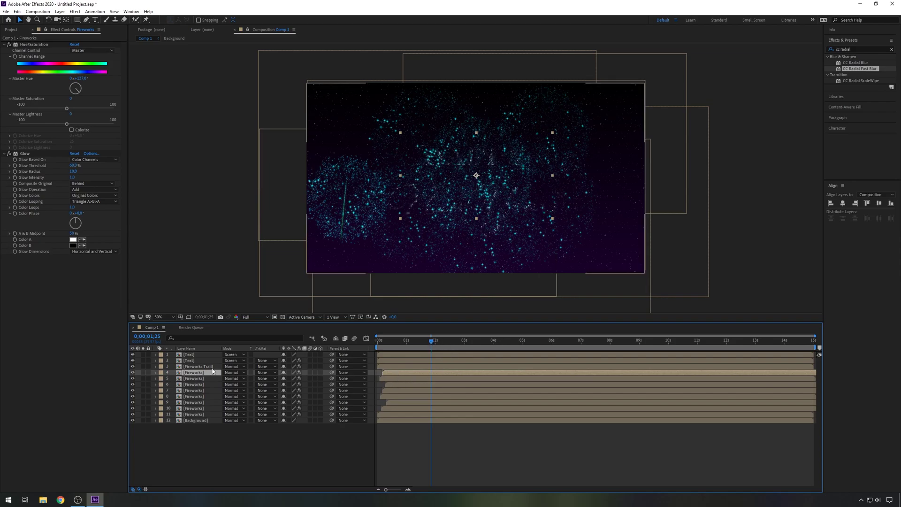
Duplicate the Fireworks Trail layer twice and offset the copies slightly down beside the original trail
click(349, 365)
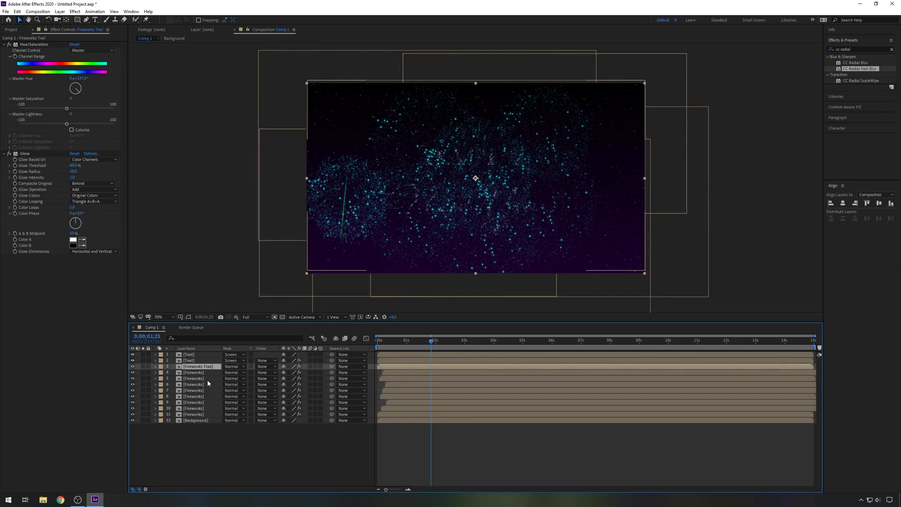
key(ctrl+d)
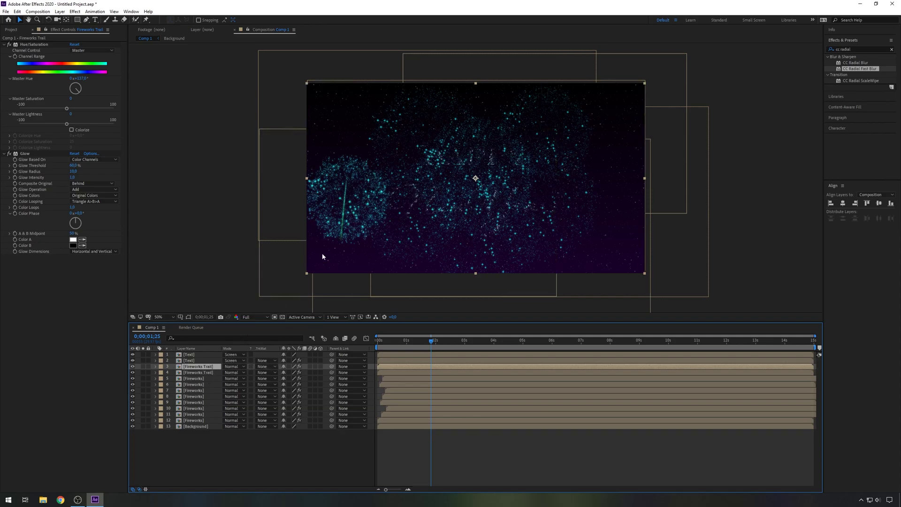
mouse_move(345, 201)
mouse_down()
mouse_move(355, 227)
mouse_move(335, 229)
mouse_move(340, 216)
mouse_up()
key(ctrl+d)
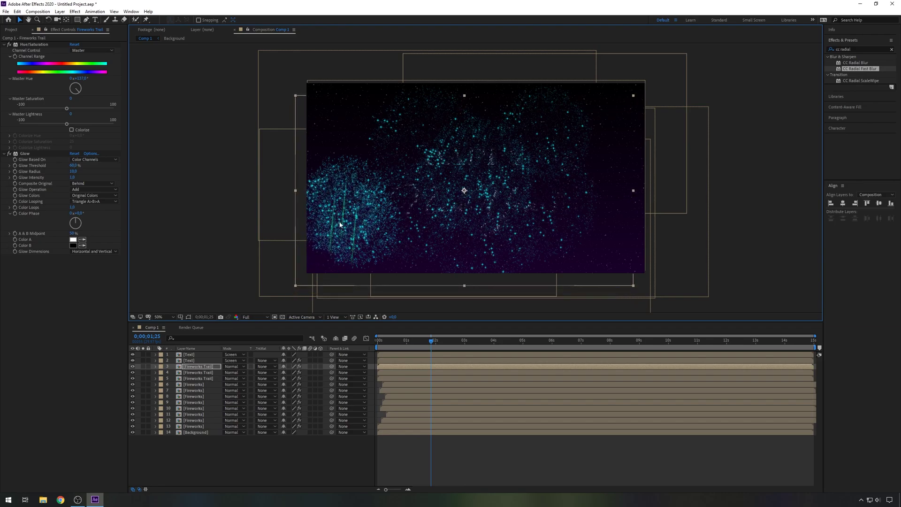
Rotate the topmost Fireworks Trail layer to -11° and the second Fireworks Trail layer to 3°
key(r)
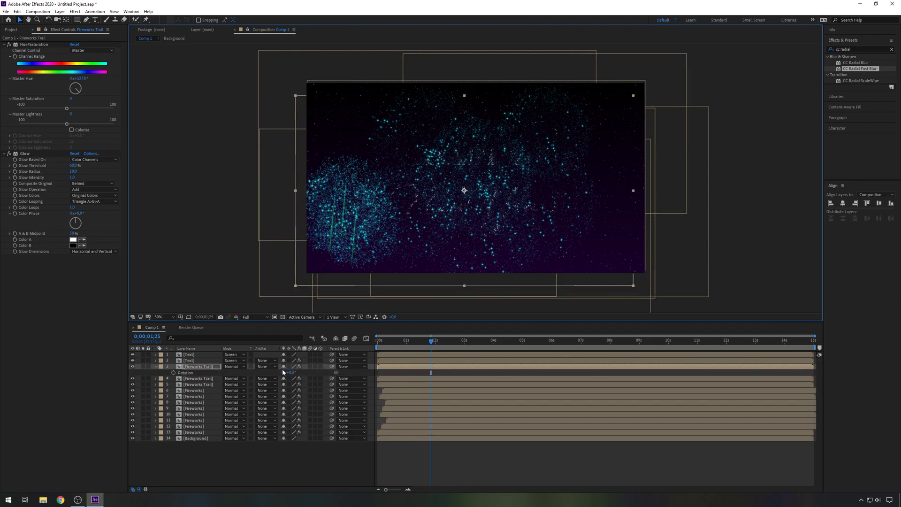
drag(290, 373, 288, 373)
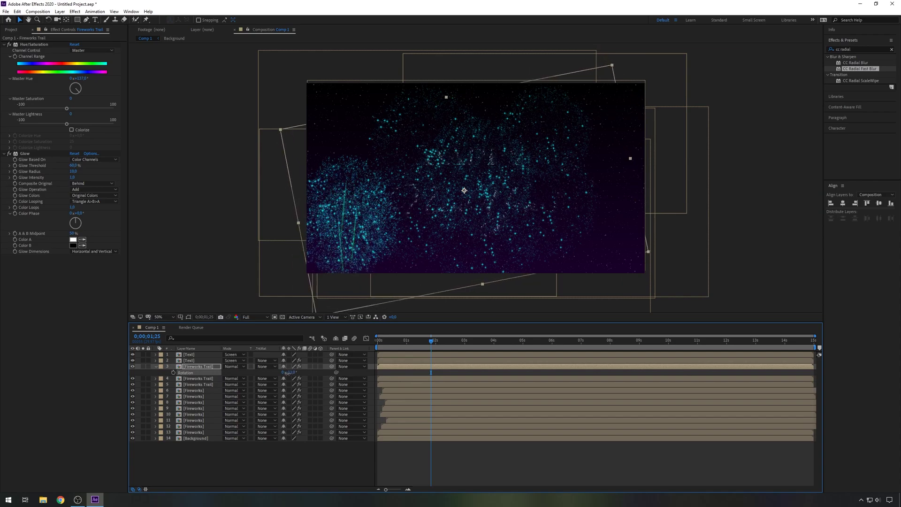
click(279, 378)
key(r)
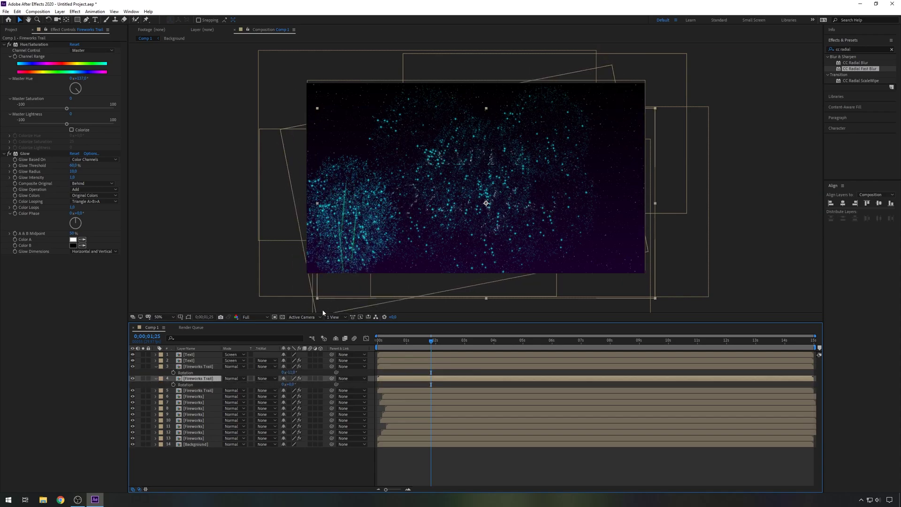
drag(290, 384, 294, 381)
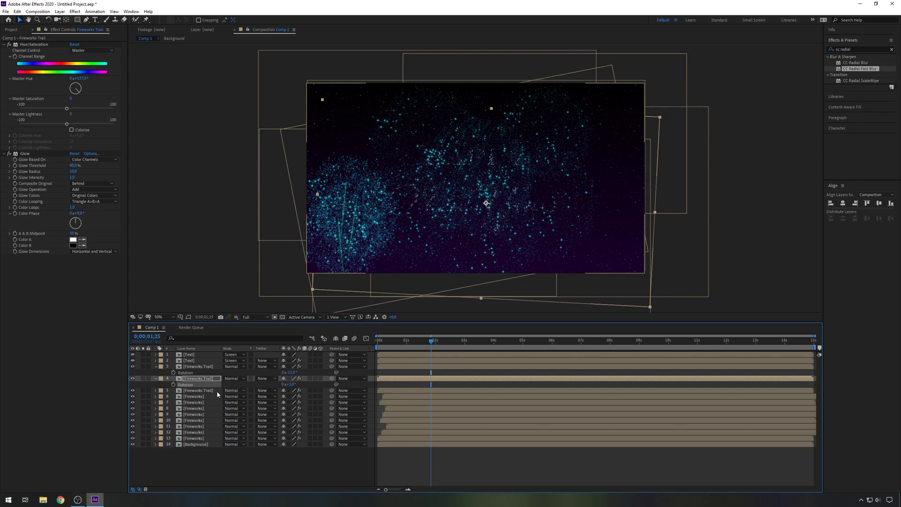
Reposition the three Fireworks Trail layers, top to bottom, to about 896, 569; 1020, 724; and 989, 540
key(p)
drag(297, 384, 309, 387)
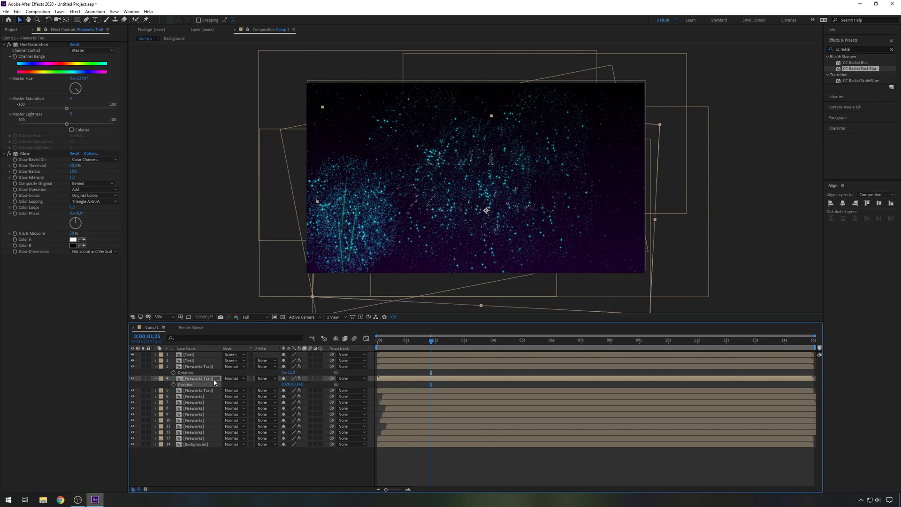
click(201, 366)
key(p)
click(246, 390)
key(p)
drag(285, 396, 293, 392)
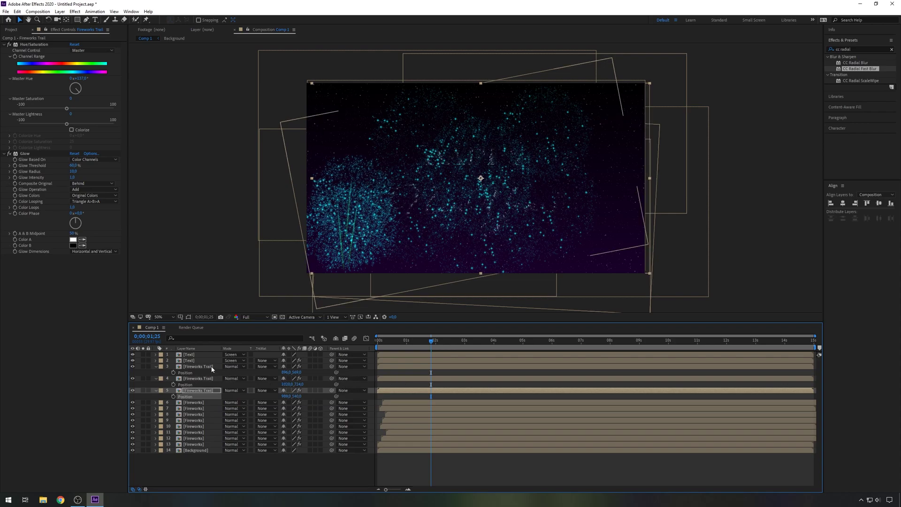
Stagger the start times of the three Fireworks Trail layers by different small offsets
click(384, 367)
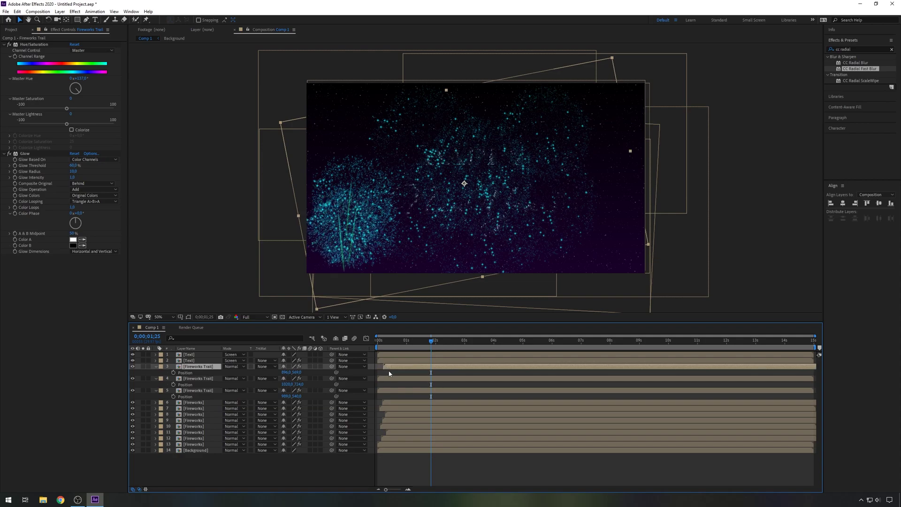
click(387, 378)
click(392, 390)
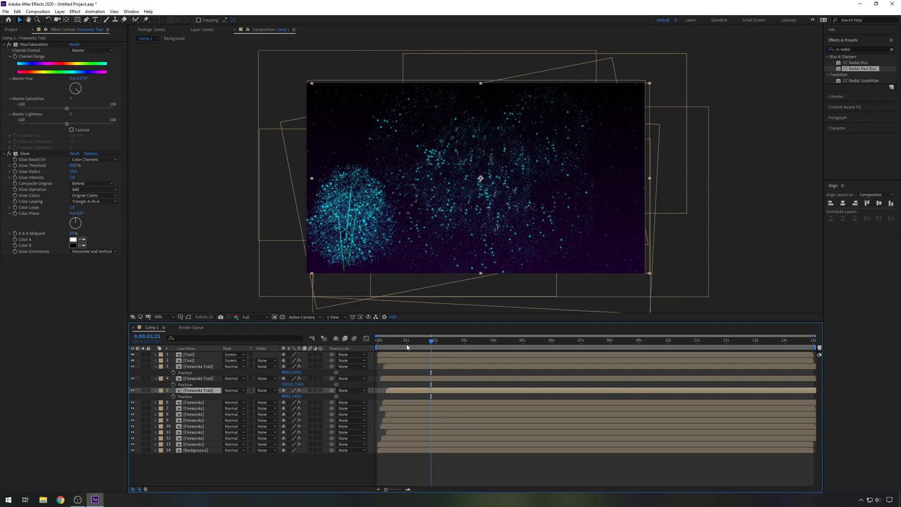
Duplicate the three Fireworks Trail layers together and stack the copies above the originals
click(200, 368)
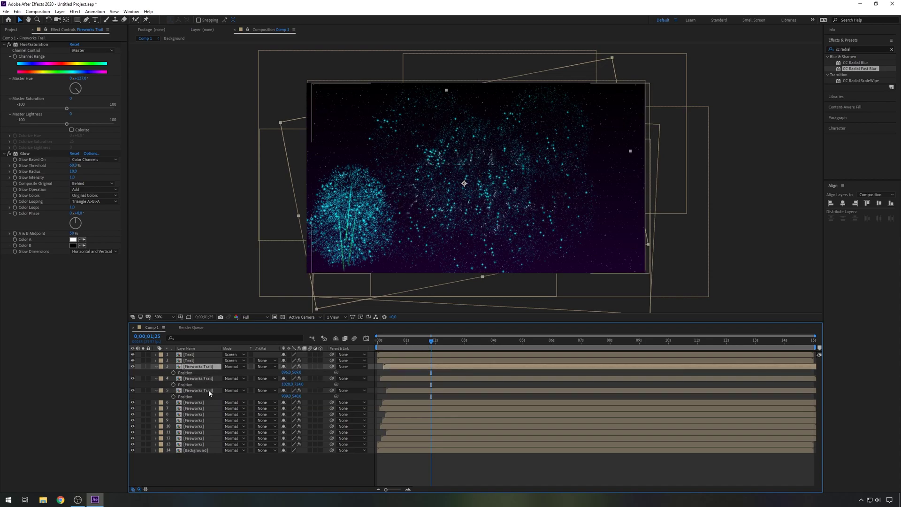
shift+click(209, 392)
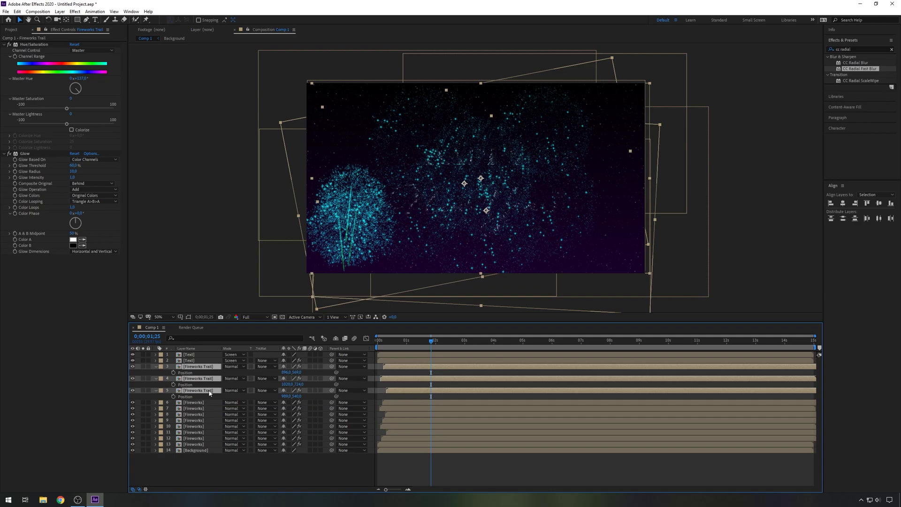
key(ctrl+d)
drag(209, 403, 220, 378)
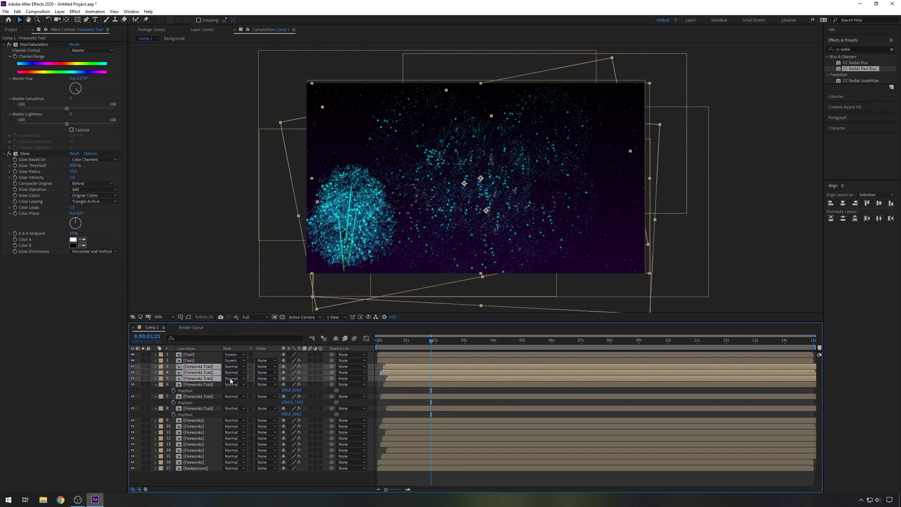
Move the three duplicated Fireworks Trail layers to the frame's right side, top to bottom at about 2340, 606; 2464, 761; and 2433, 577
drag(352, 209, 601, 211)
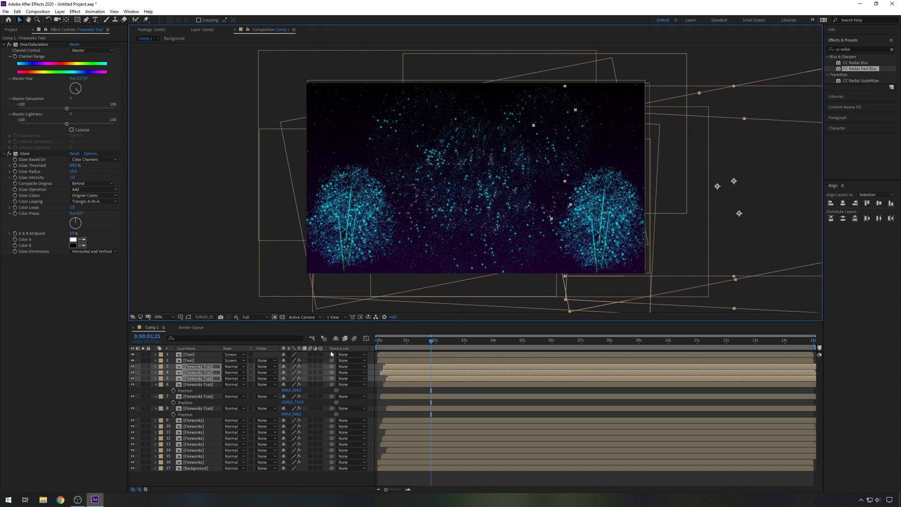
click(191, 379)
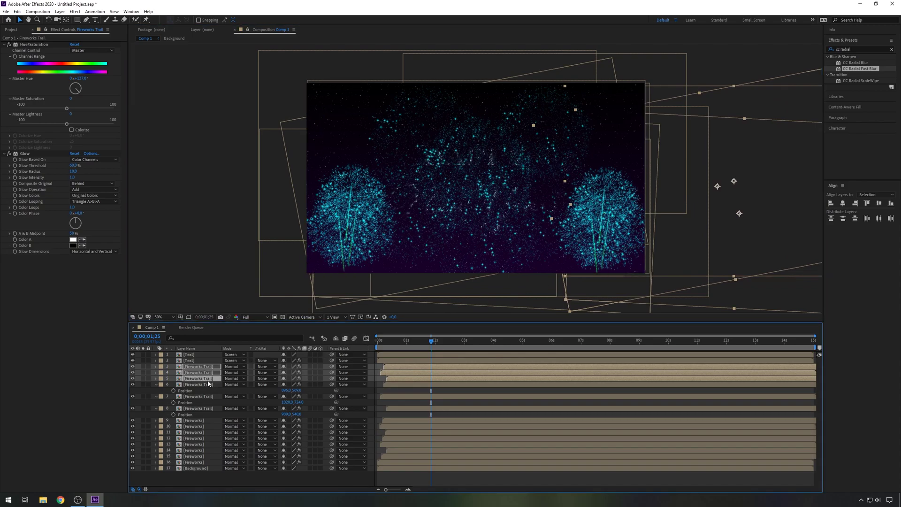
key(p)
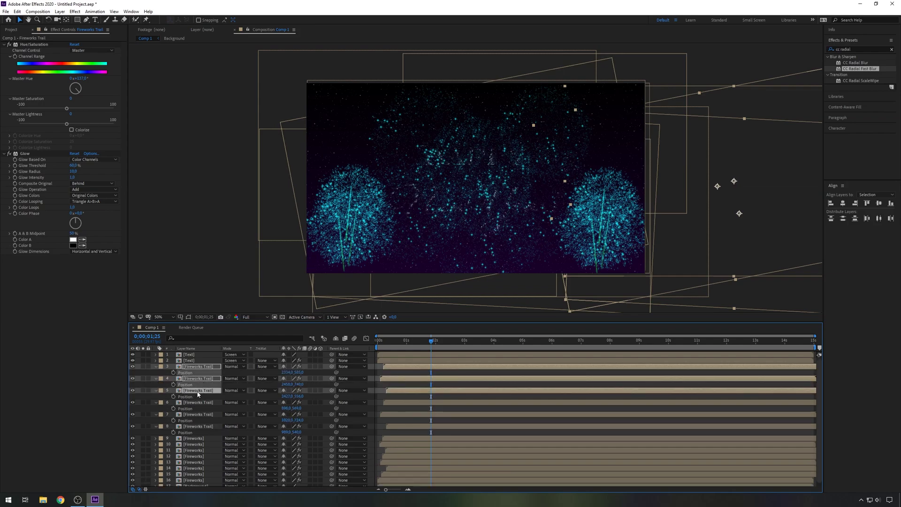
drag(288, 397, 310, 398)
click(83, 403)
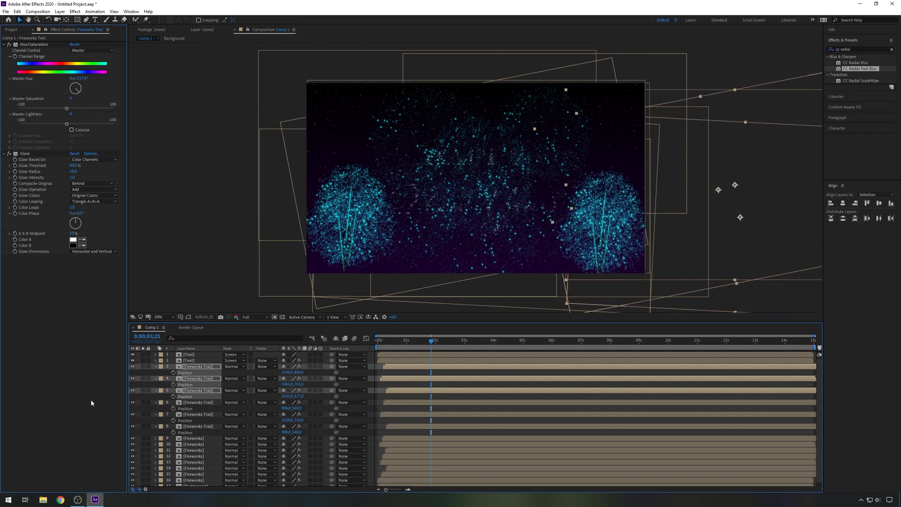
Lower the third Fireworks Trail layer to a vertical position of about 617 and the second one to about 811
click(203, 361)
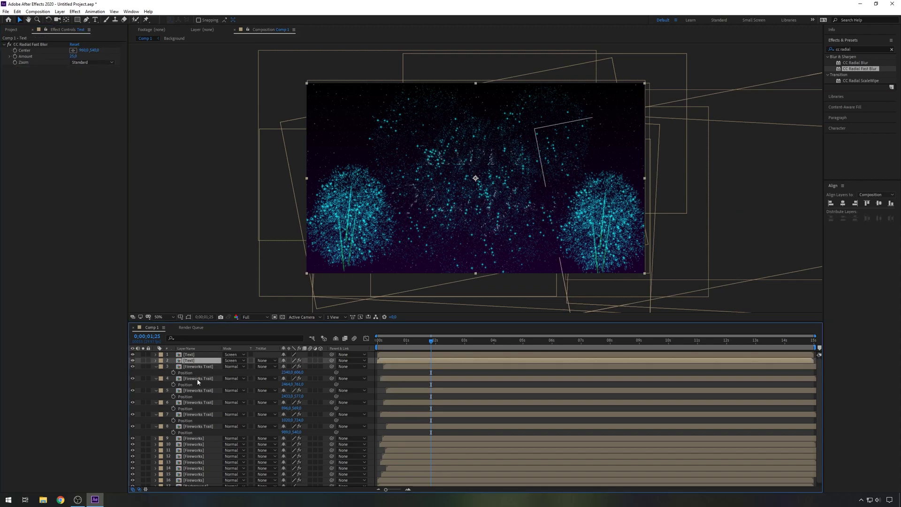
click(201, 390)
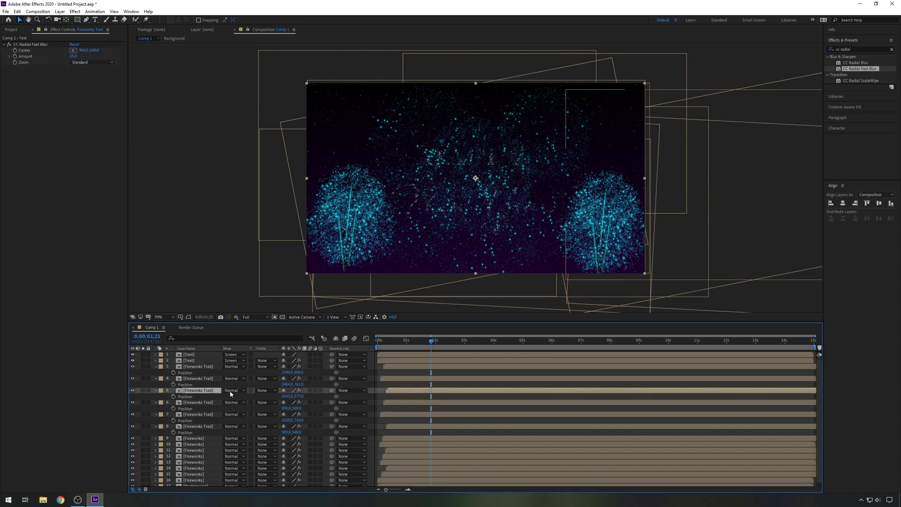
drag(303, 397, 283, 414)
click(299, 385)
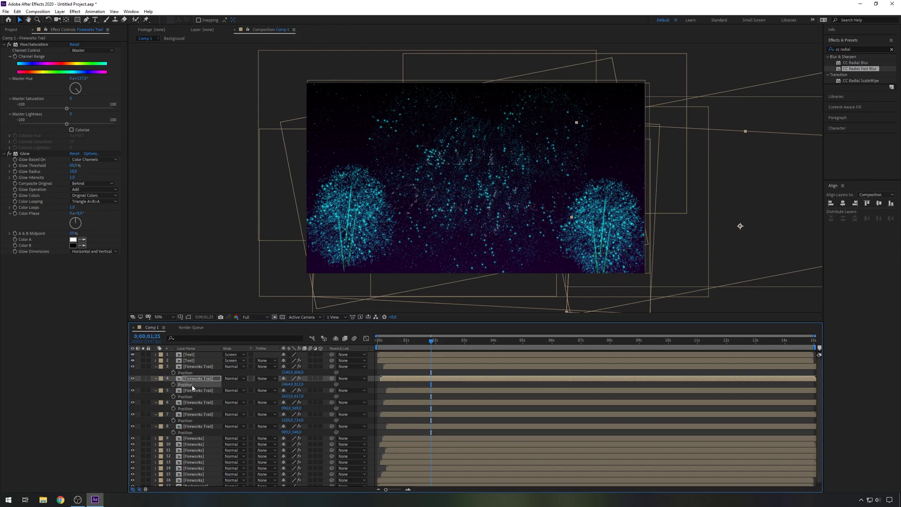
Rotate the second, third and fourth Fireworks Trail layers to about 11°, -1° and -14°, and show the topmost one's rotation
key(r)
drag(292, 385, 286, 409)
click(211, 391)
key(r)
click(211, 403)
key(r)
click(215, 367)
key(r)
drag(294, 374, 296, 377)
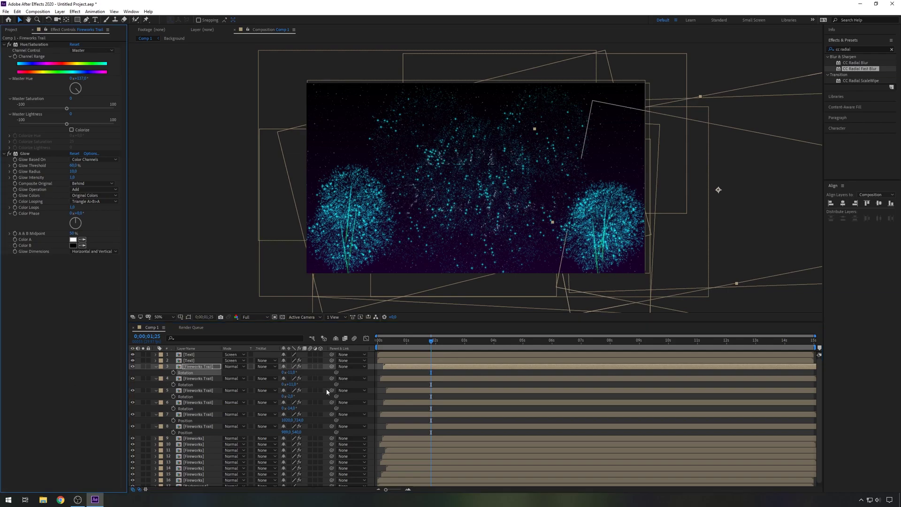
Set the preview resolution to Half, play the composition from the start and go to 0;00;01;11
drag(431, 344, 380, 358)
key(space)
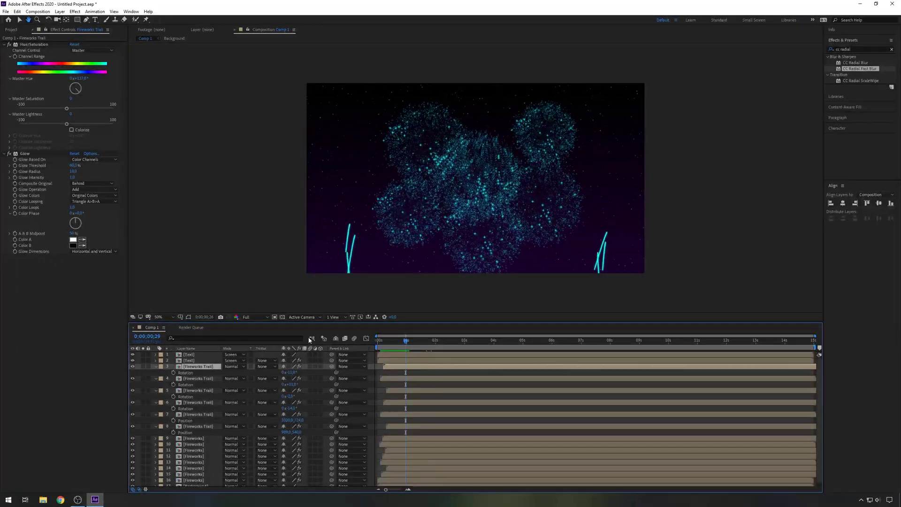
key(space)
click(267, 318)
click(252, 342)
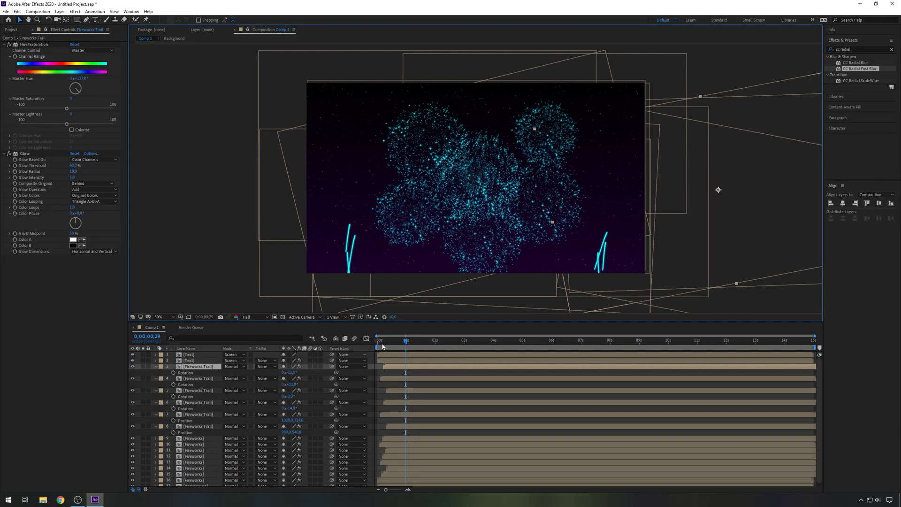
drag(406, 345, 370, 353)
key(space)
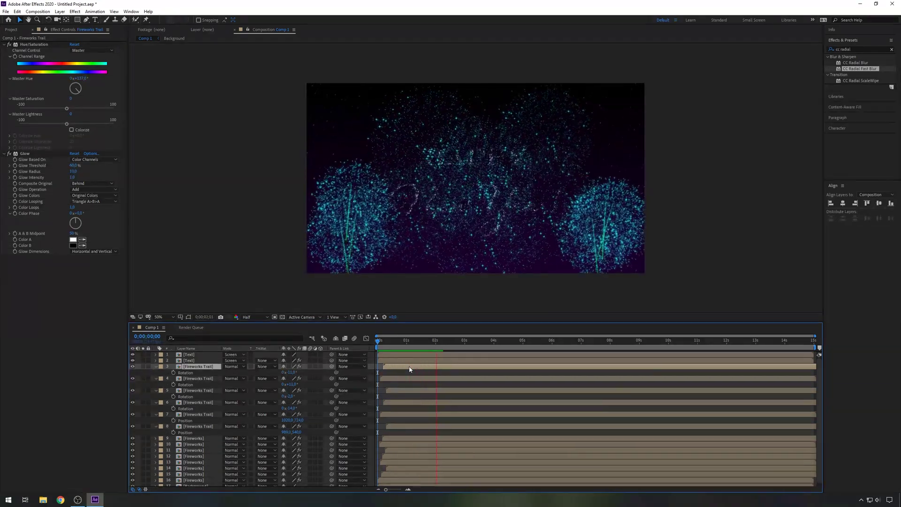
click(450, 349)
drag(450, 350, 417, 359)
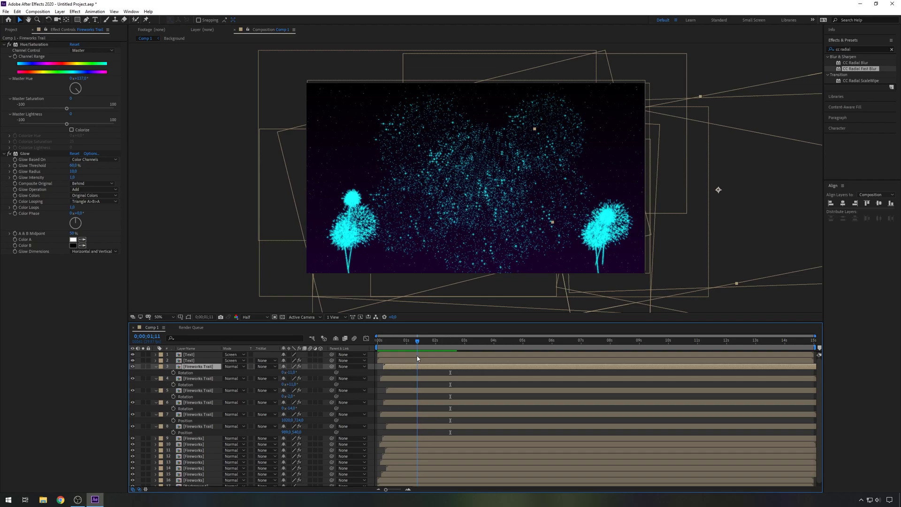
Try a steeper counter-clockwise rotation on the fourth Fireworks Trail layer and undo it
click(210, 380)
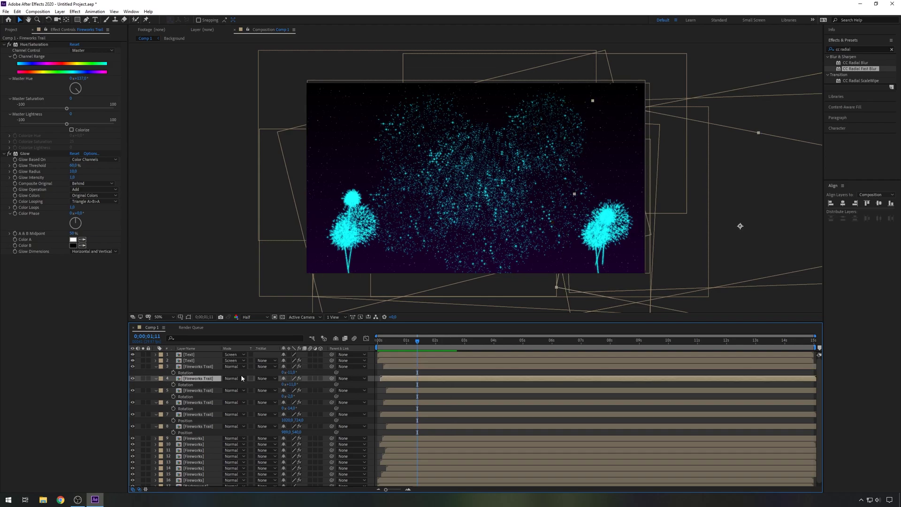
click(599, 257)
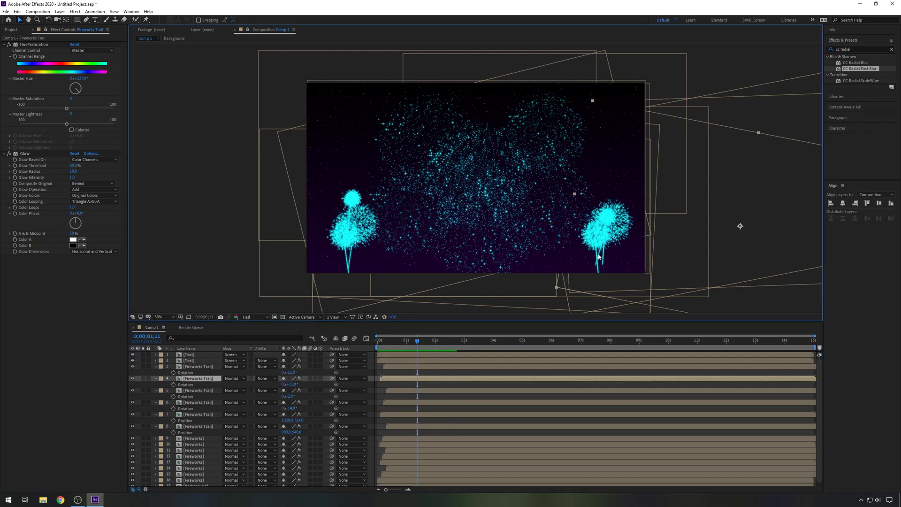
click(207, 402)
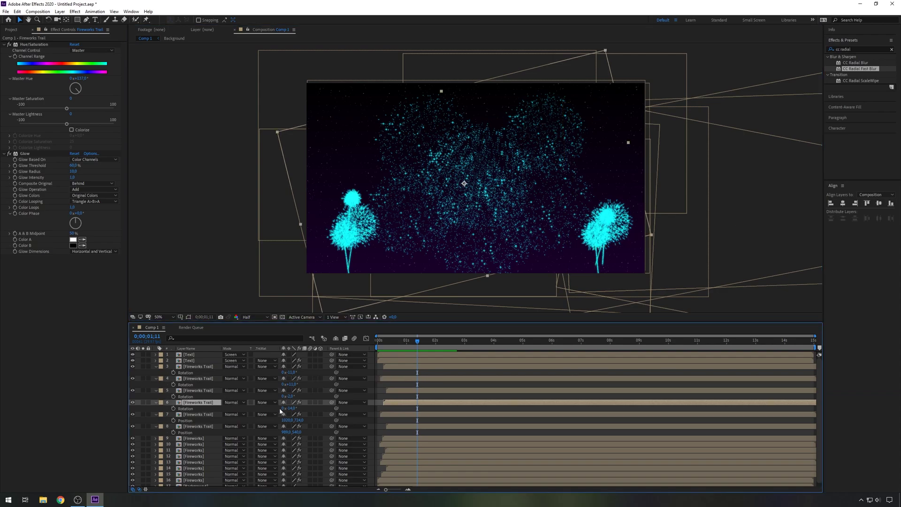
drag(291, 408, 277, 408)
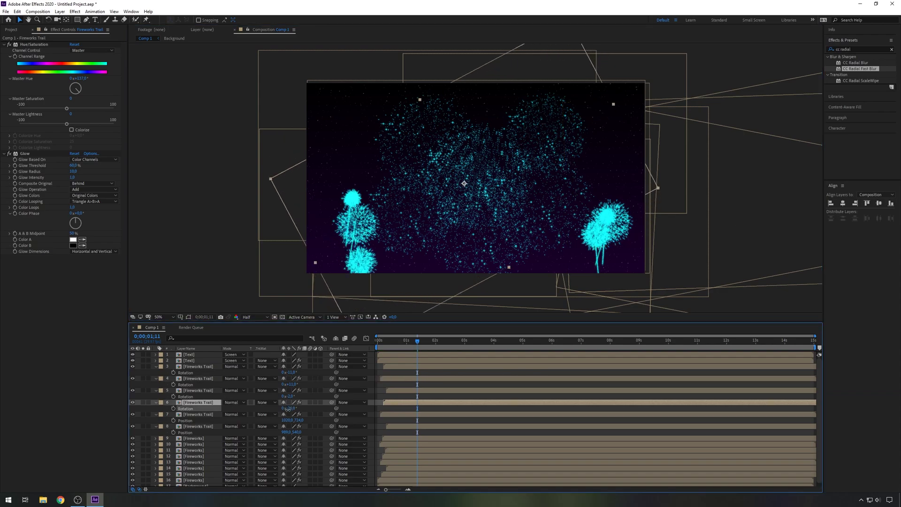
key(ctrl+z)
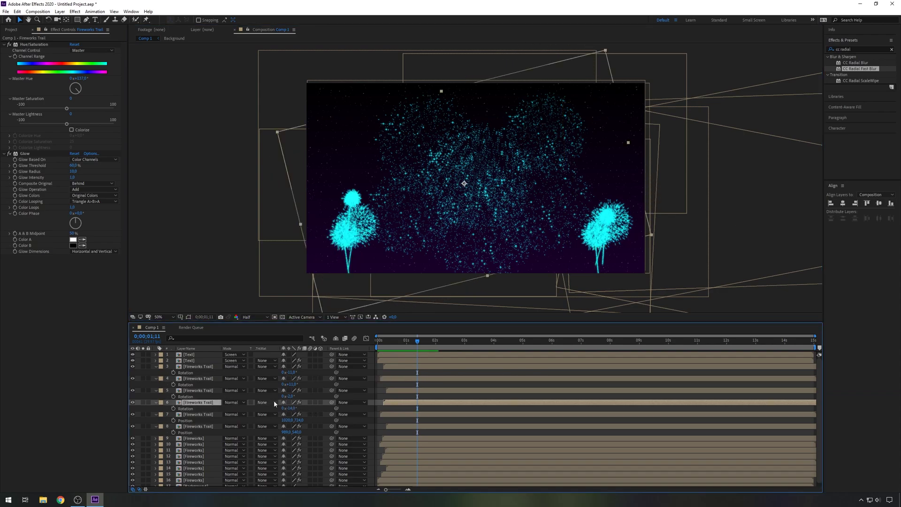
Reduce the second Fireworks Trail layer's rotation slightly and shift its position to about 2479, 811
click(205, 391)
drag(290, 397, 297, 386)
click(215, 379)
key(p)
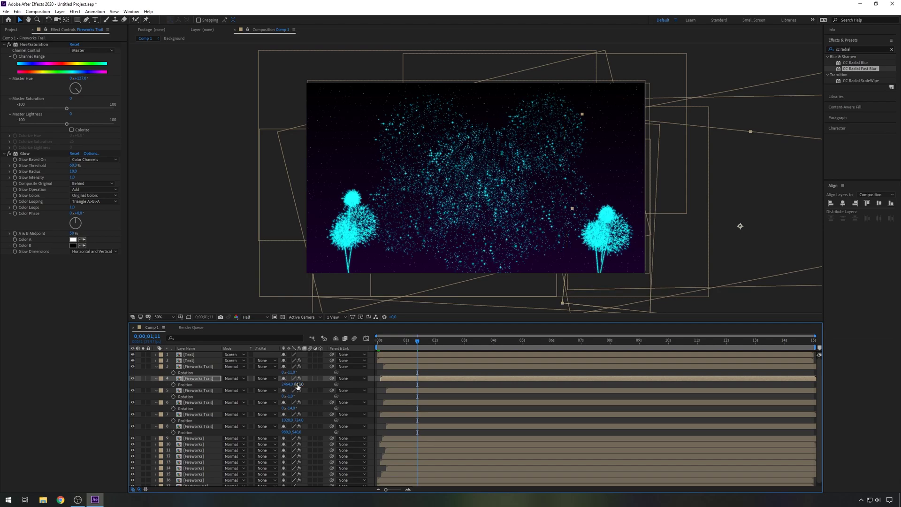
click(297, 385)
click(288, 387)
drag(289, 386, 294, 385)
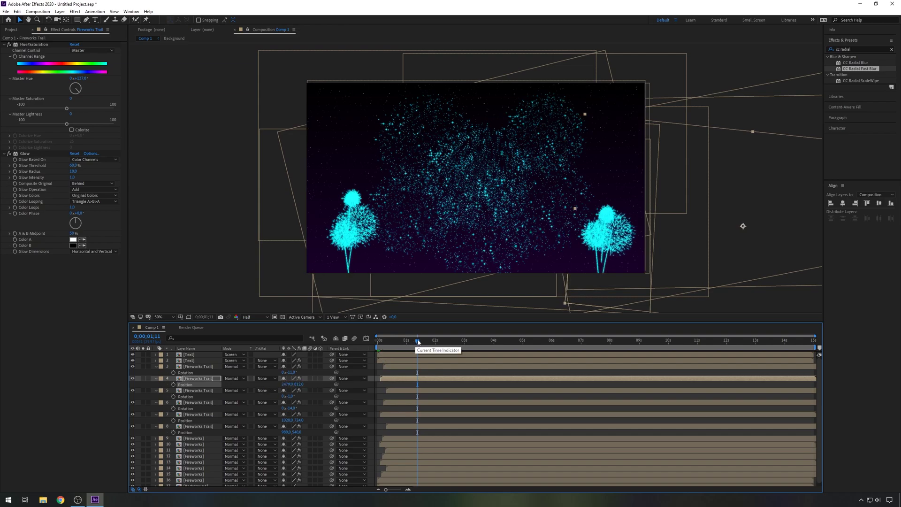
Preview the whole animation from the start to check the repositioned firework trails and the text reveal
key(Home)
key(space)
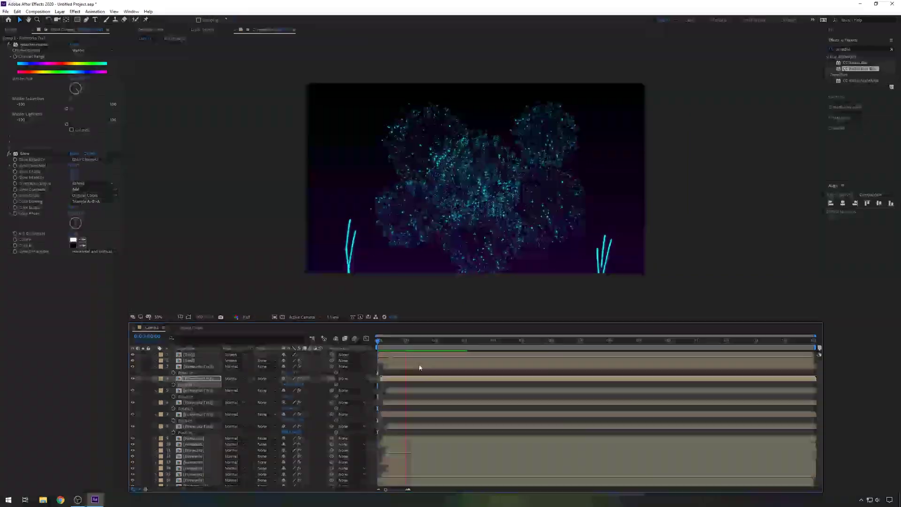
key(space)
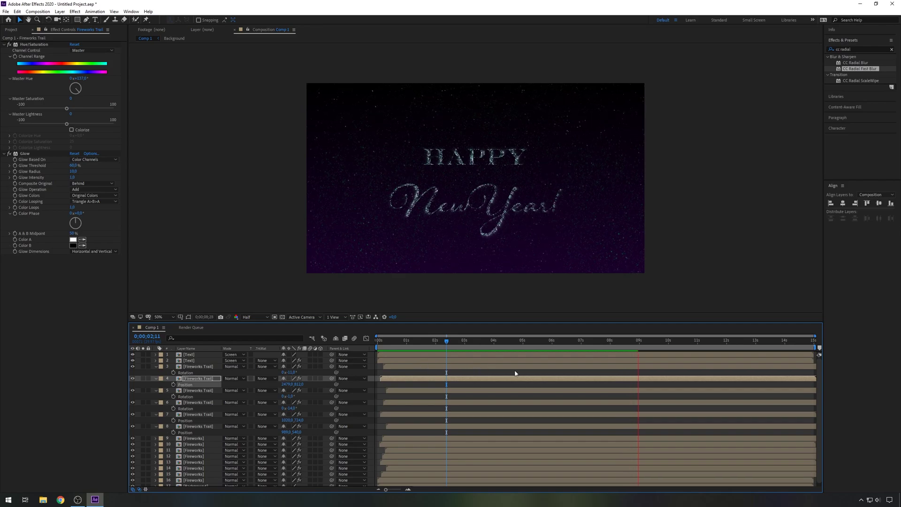
key(space)
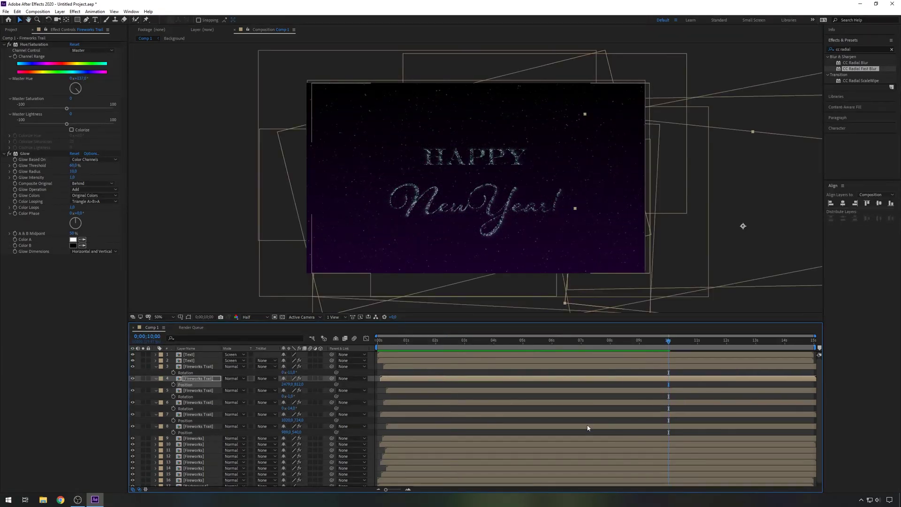
Collapse the properties of all six Fireworks Trail layers and move the current time to about 0;00;14;06
click(156, 367)
click(156, 372)
click(156, 378)
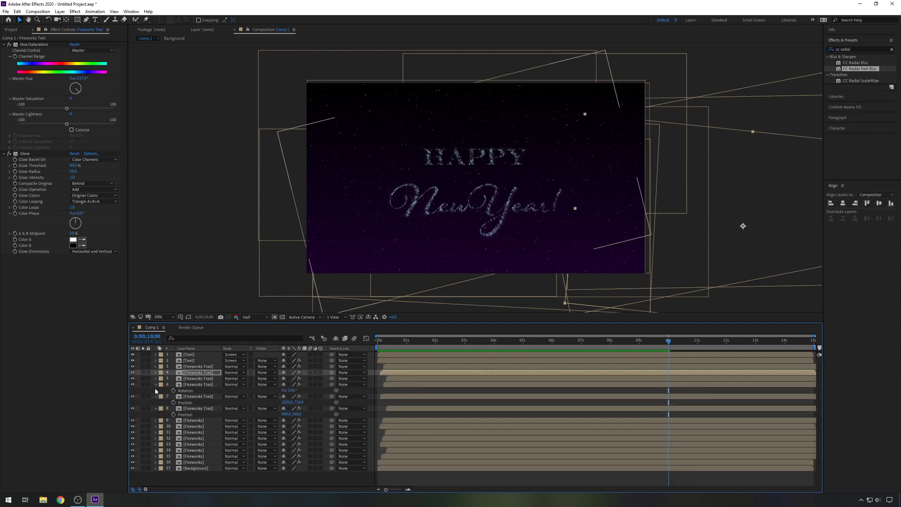
click(156, 384)
click(156, 390)
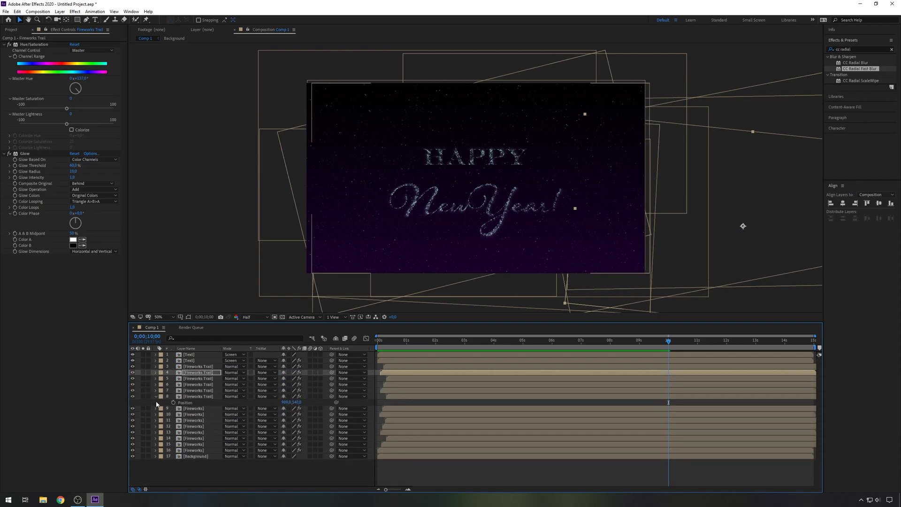
click(156, 396)
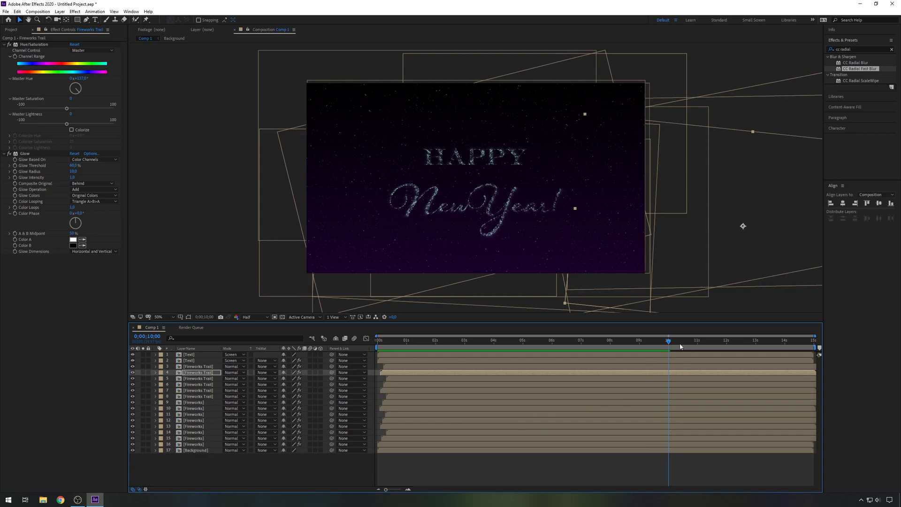
drag(668, 346, 791, 395)
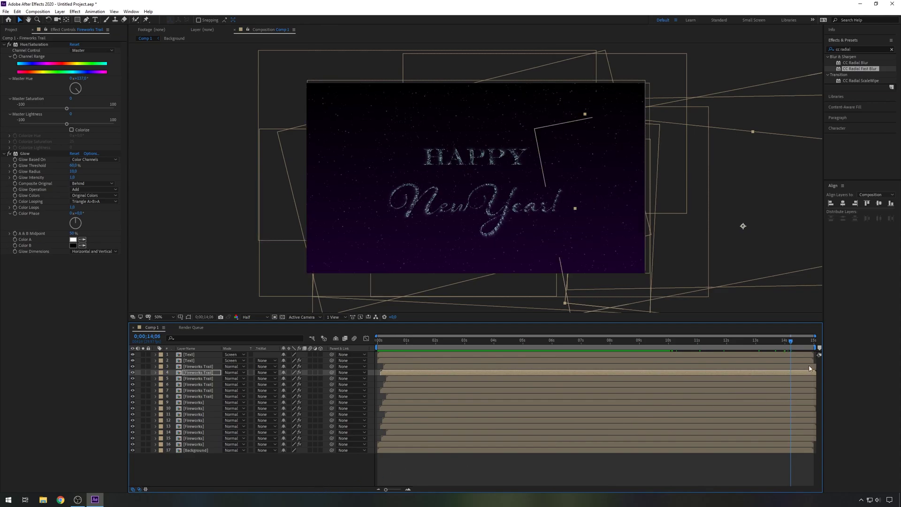
Pre-compose all eight Fireworks layers into one new composition named "Fireworks"
click(207, 403)
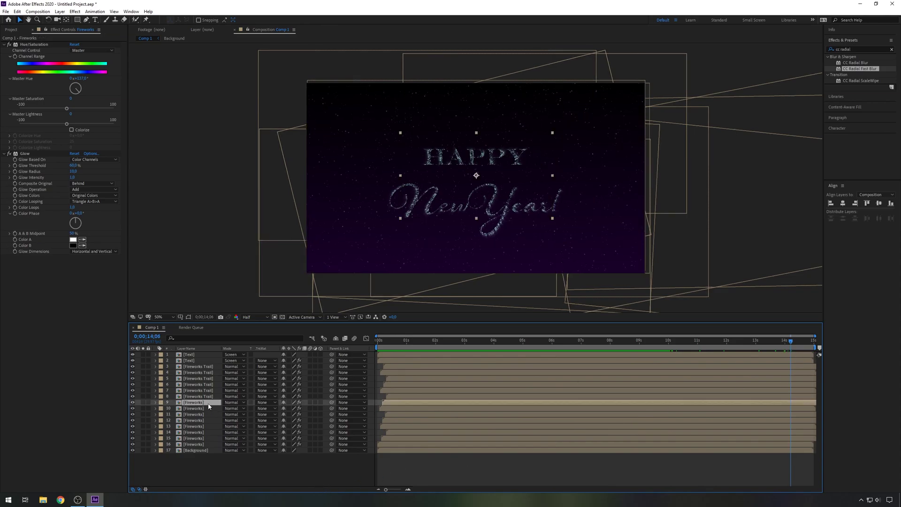
shift+click(206, 443)
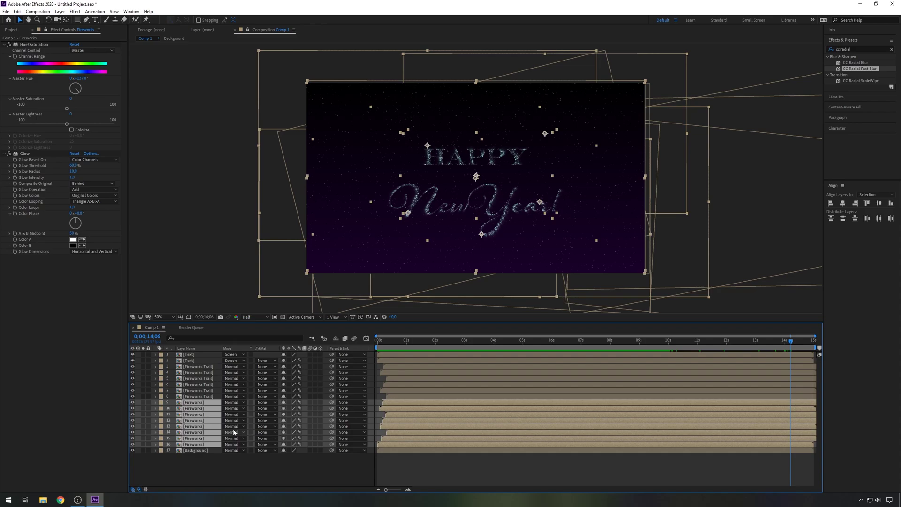
right_click(212, 432)
click(249, 402)
text(Fireworks)
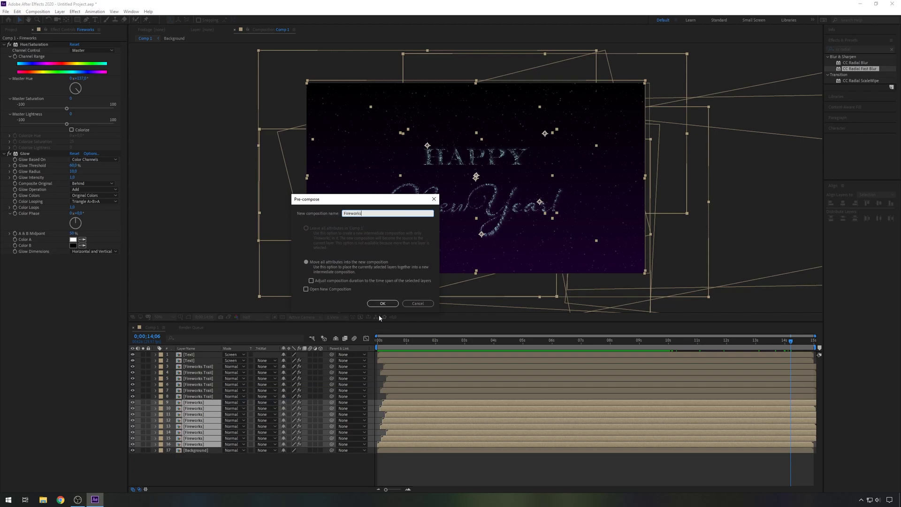
click(382, 303)
Pre-compose the six Fireworks Trail layers into one new composition named "Fireworks Trail"
click(214, 366)
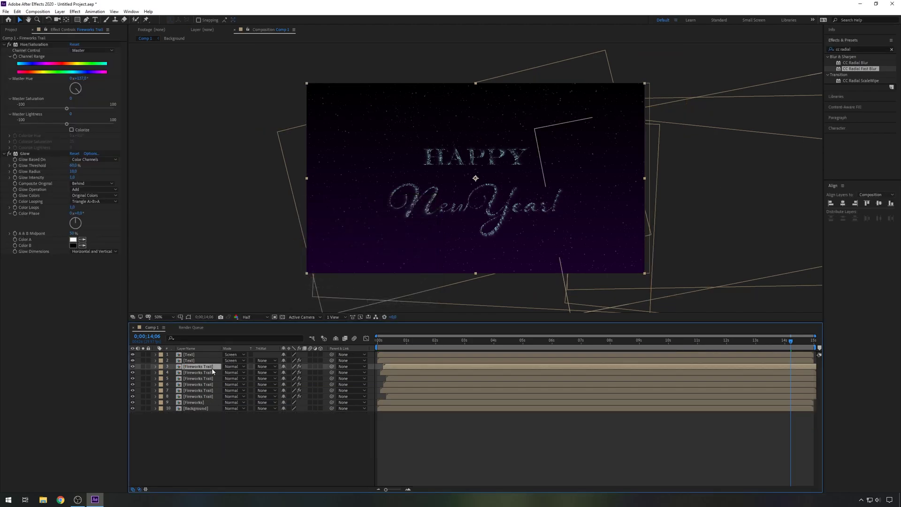
shift+click(210, 397)
right_click(210, 396)
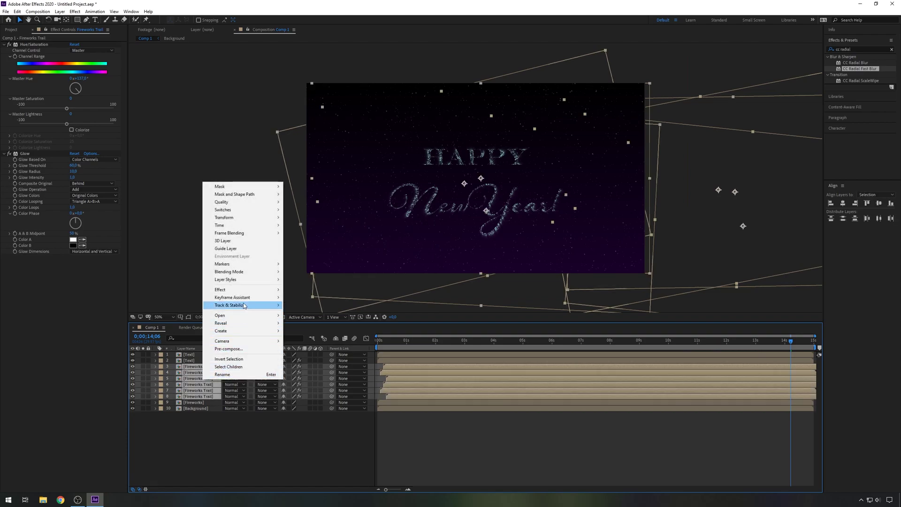
click(229, 349)
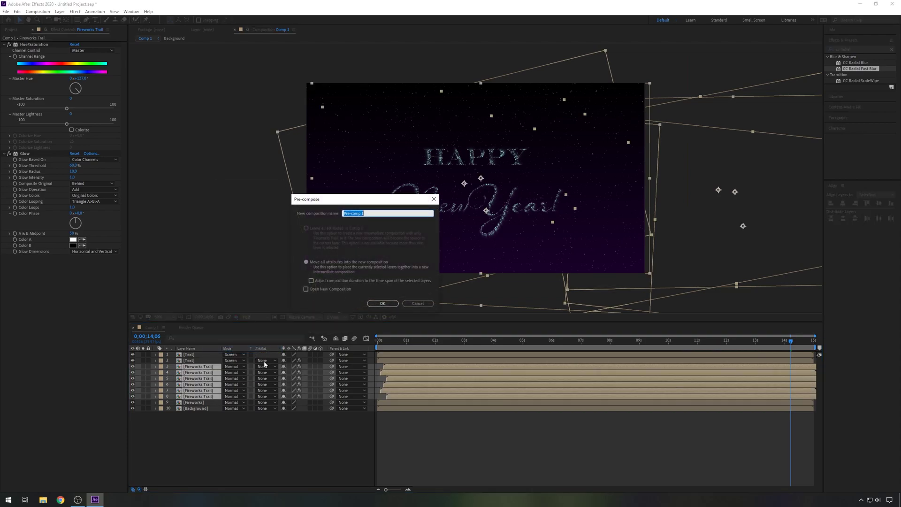
text(Fireworks Trail)
click(374, 305)
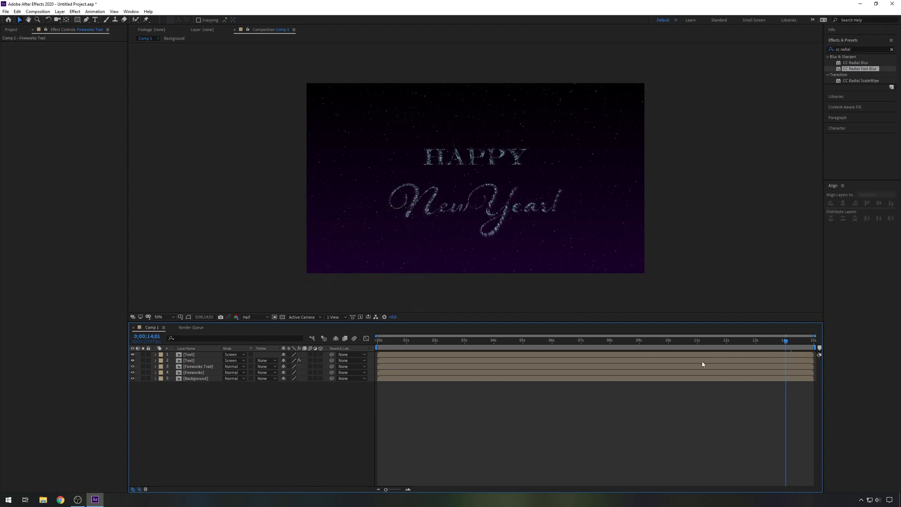
Play the finished composition from the start to review the pre-composed fireworks and text
key(Home)
key(space)
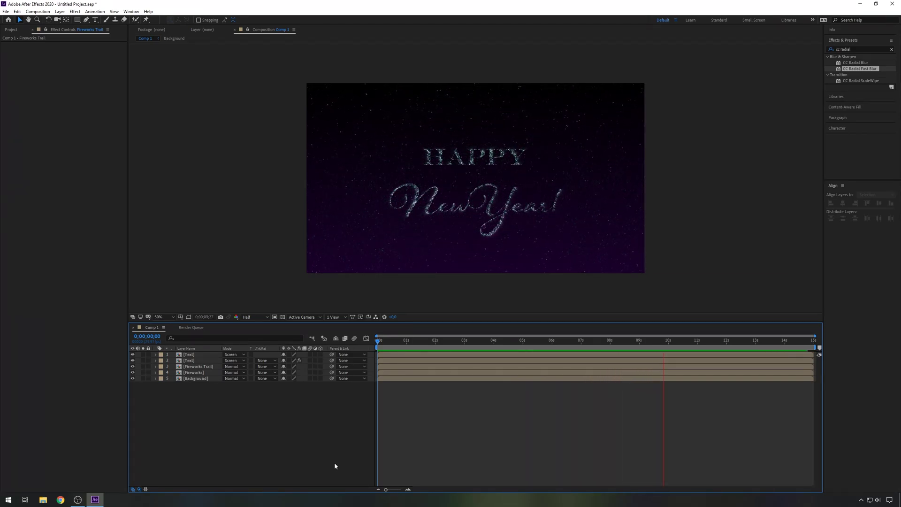
key(space)
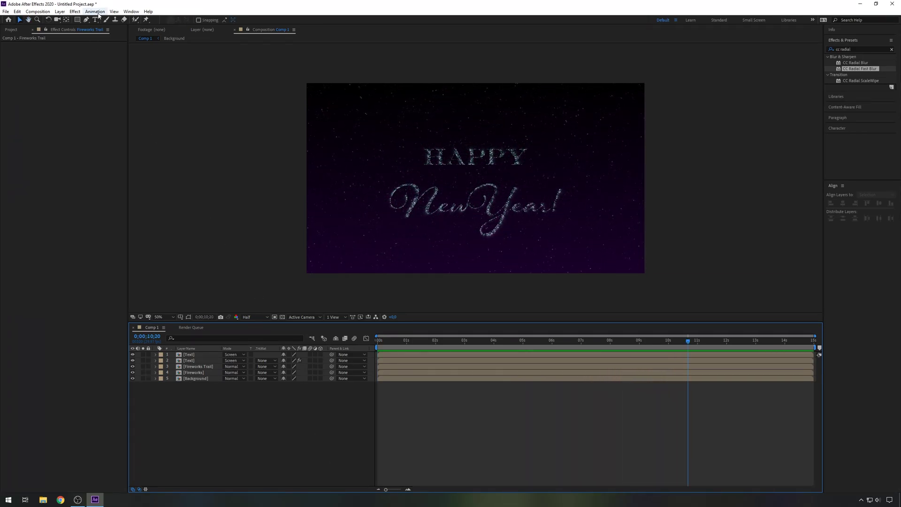
Send the composition to the Adobe Media Encoder queue and start encoding it as H.264 with Match Source - High bitrate
click(37, 11)
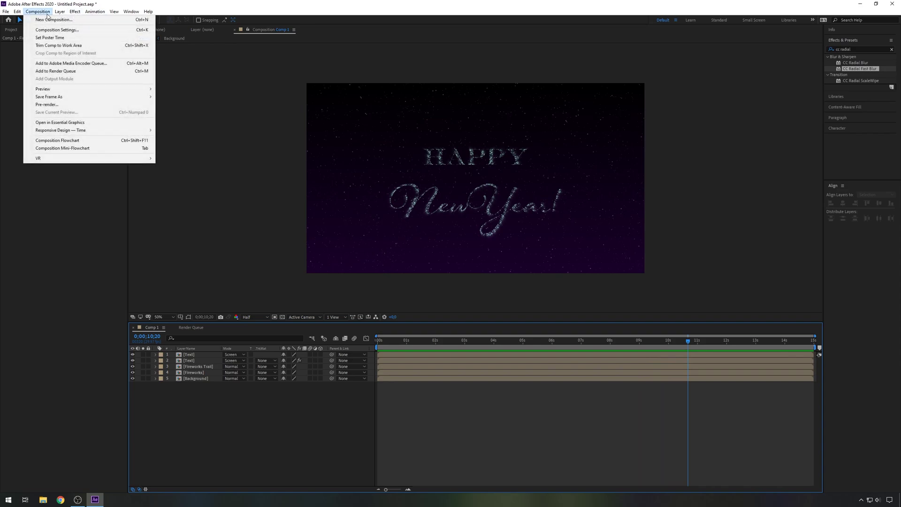
click(89, 64)
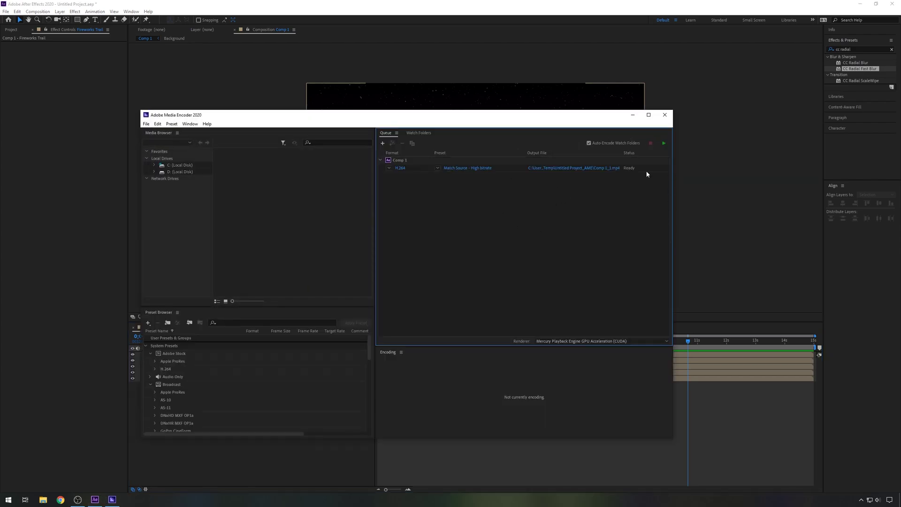
click(647, 170)
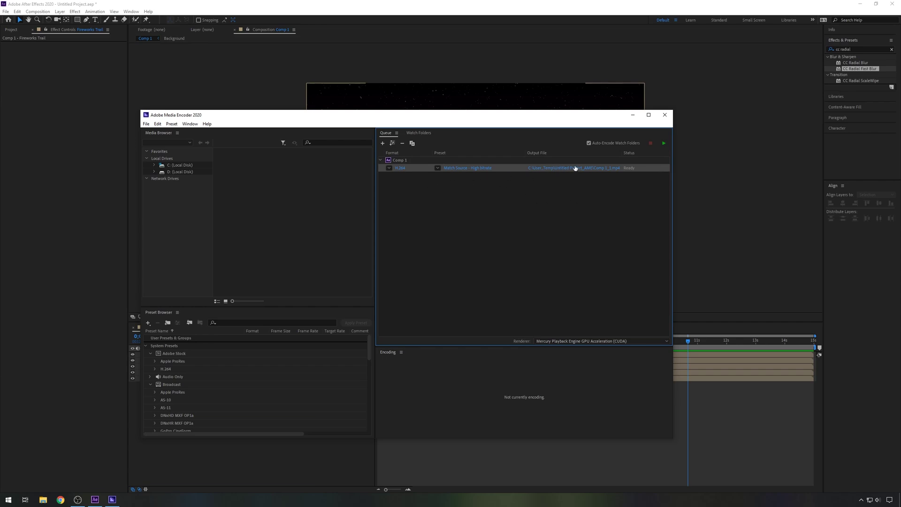
click(665, 143)
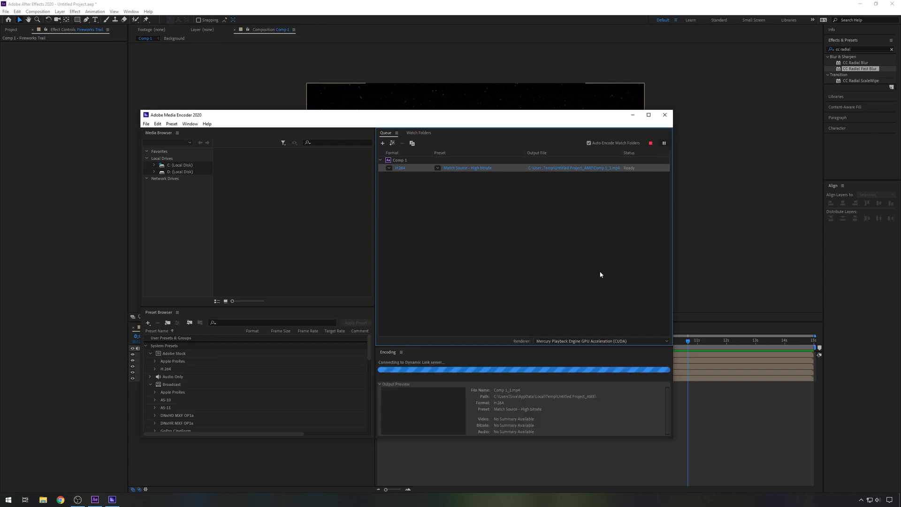